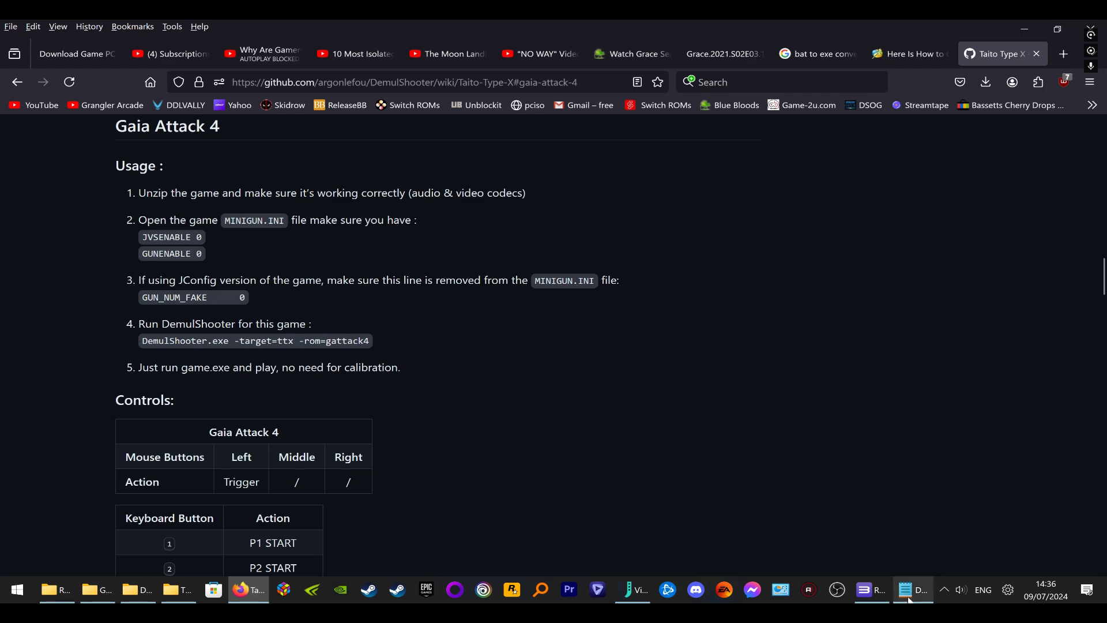
Switch to the DemulShooter notes in Notepad and add the heading "Gaia Attack 4." at the beginning, with blank lines beneath it
{"action": "left_click", "coordinate": [913, 589]}
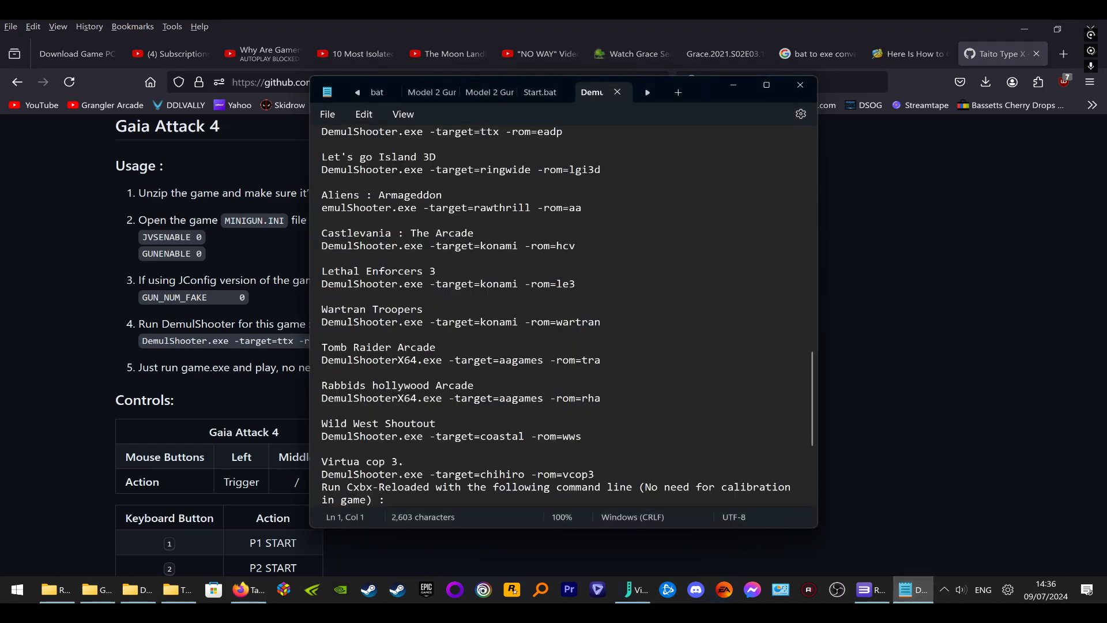
{"action": "left_click_drag", "start_coordinate": [811, 400], "coordinate": [812, 157]}
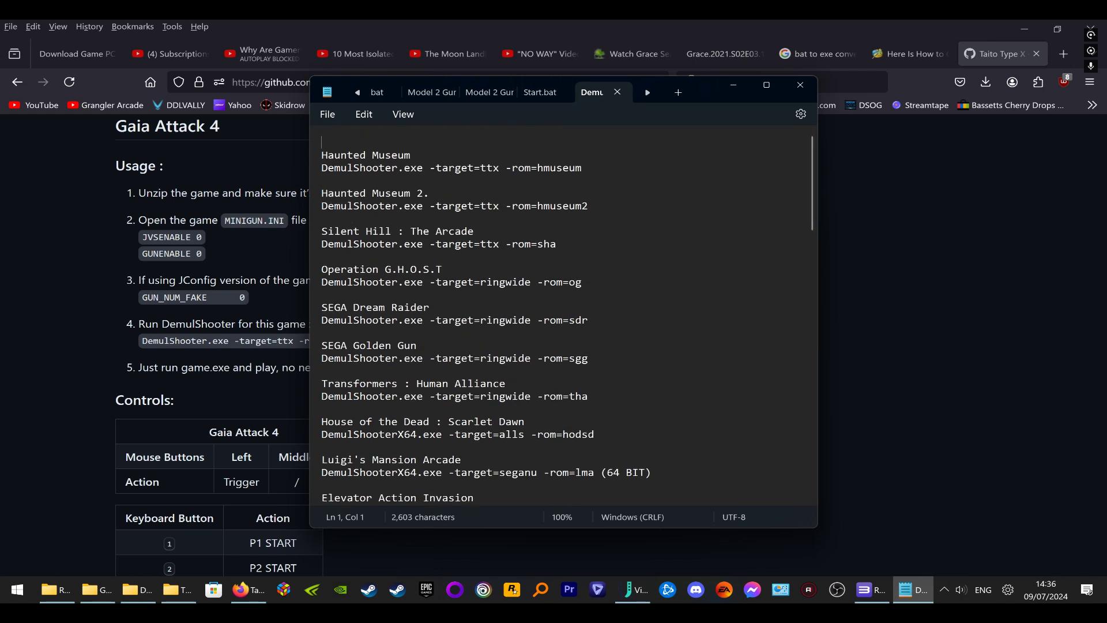
{"action": "type", "text": "Gaia Attack"}
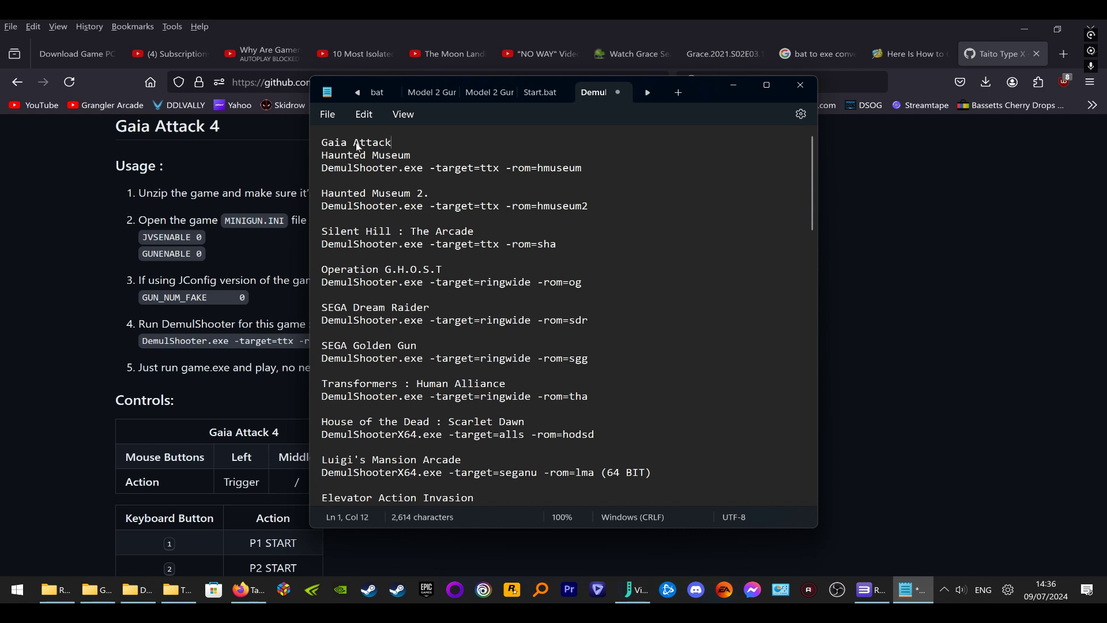
{"action": "type", "text": " 4."}
{"action": "key", "text": "Return"}
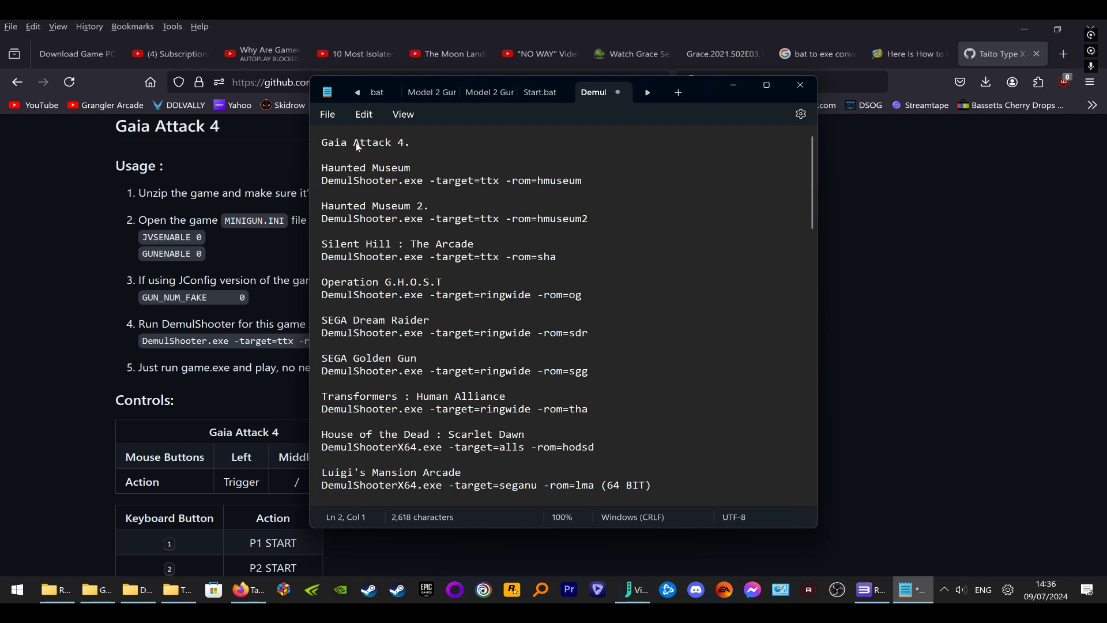
{"action": "key", "text": "Return"}
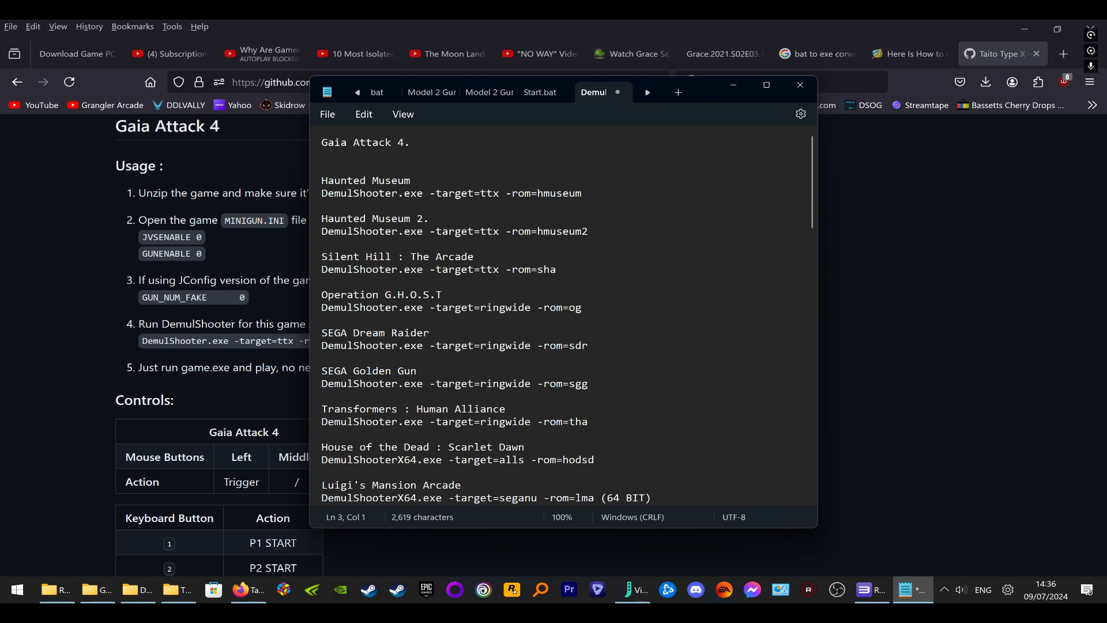
{"action": "key", "text": "Return"}
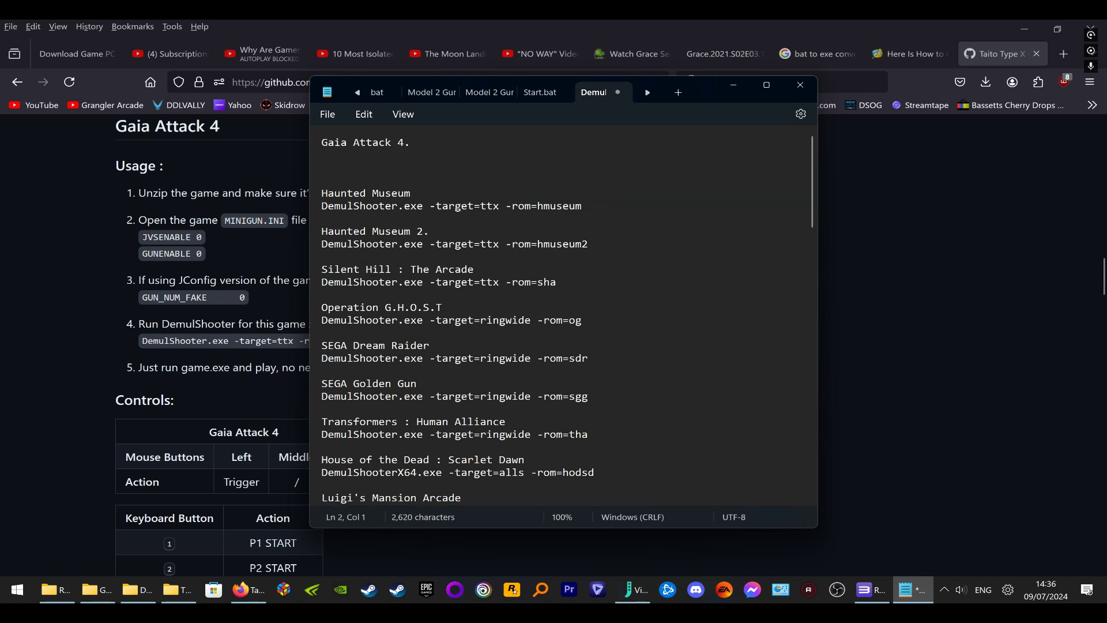
Copy the command "DemulShooter.exe -target=ttx -rom=gattack4" from the Gaia Attack 4 usage instructions on the wiki page in Firefox
{"action": "left_click", "coordinate": [55, 306]}
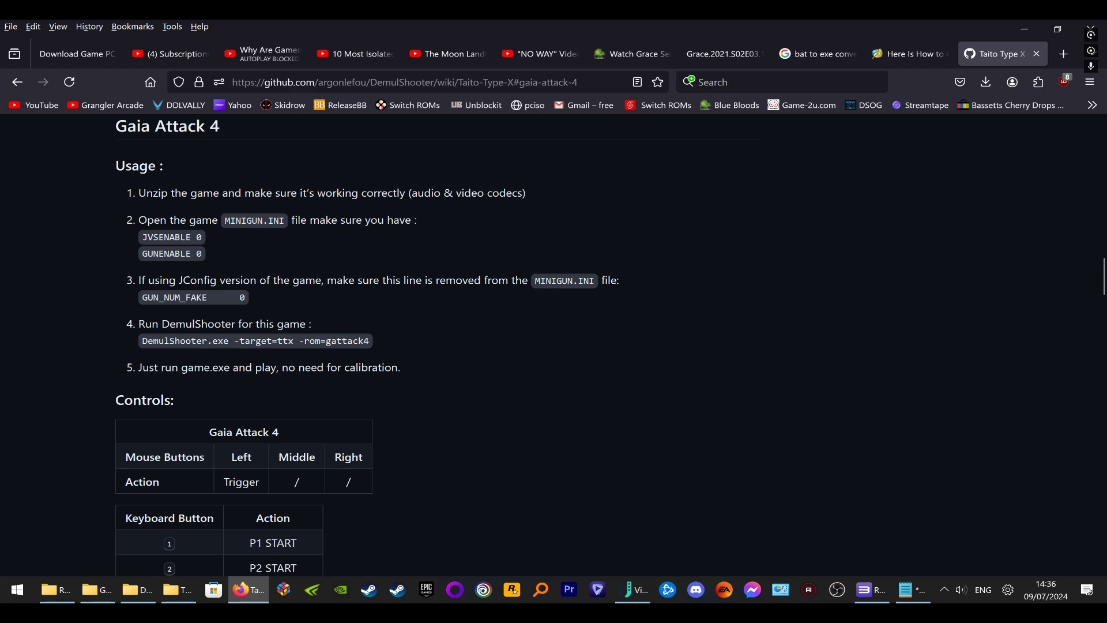
{"action": "left_click_drag", "start_coordinate": [140, 341], "coordinate": [372, 347]}
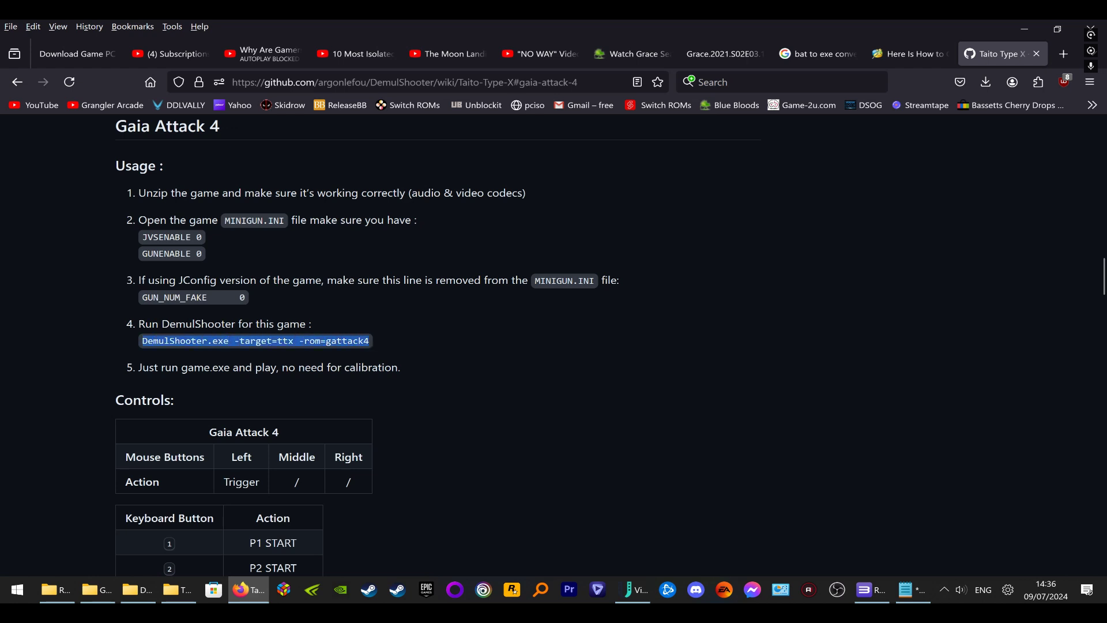
{"action": "right_click", "coordinate": [341, 340]}
{"action": "left_click", "coordinate": [371, 356]}
Paste the copied command below the "Gaia Attack 4." heading in the Notepad notes and remove the extra blank line
{"action": "left_click", "coordinate": [916, 590]}
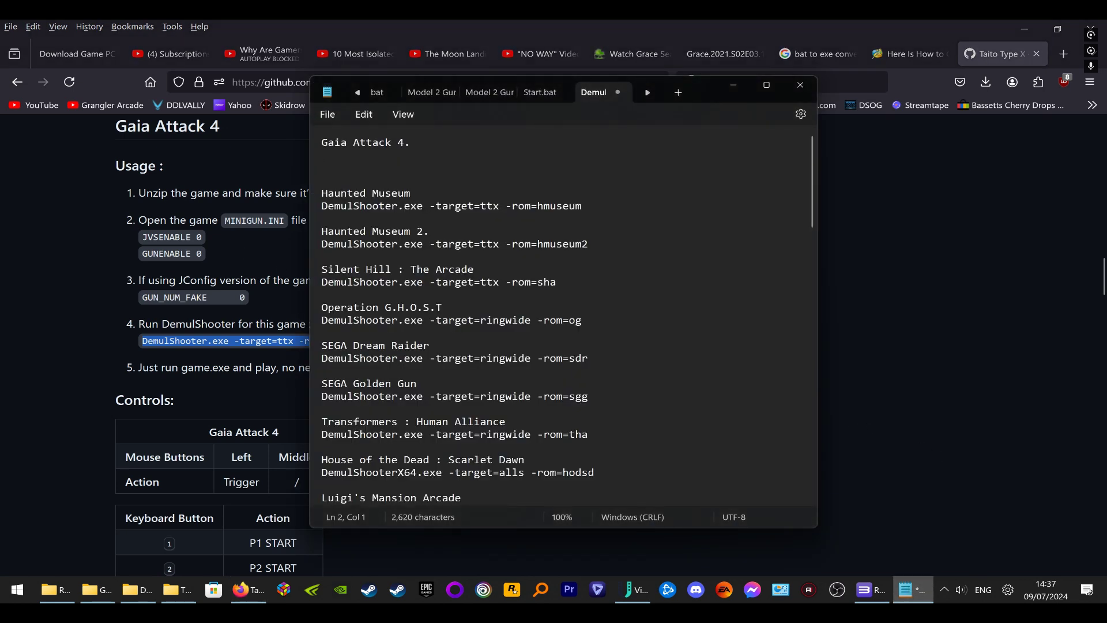
{"action": "right_click", "coordinate": [396, 157]}
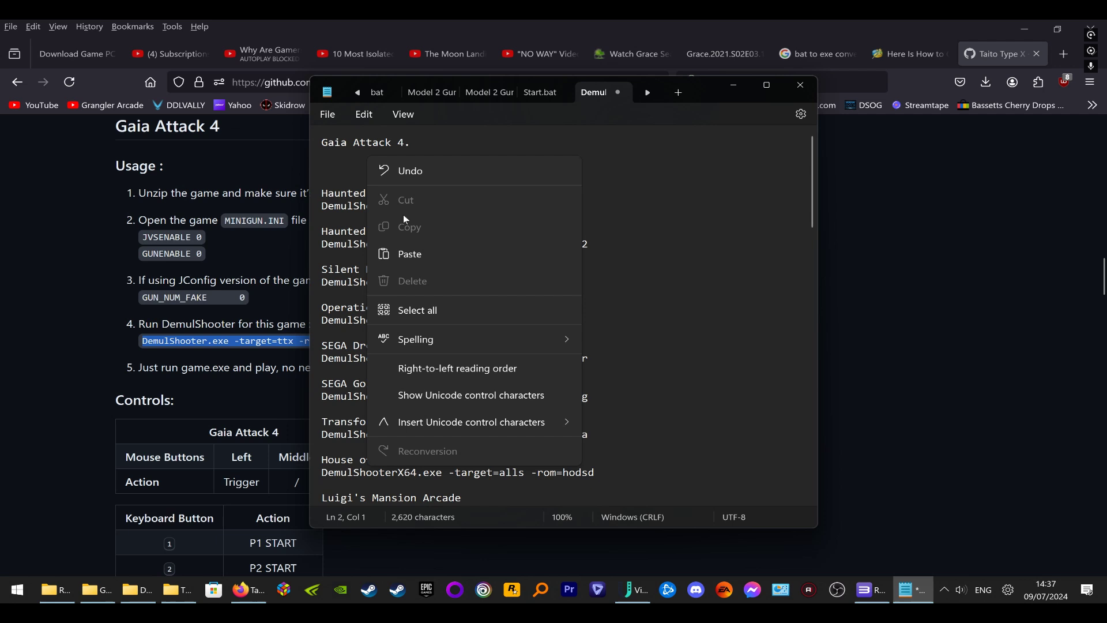
{"action": "left_click", "coordinate": [424, 257]}
{"action": "left_click", "coordinate": [323, 180]}
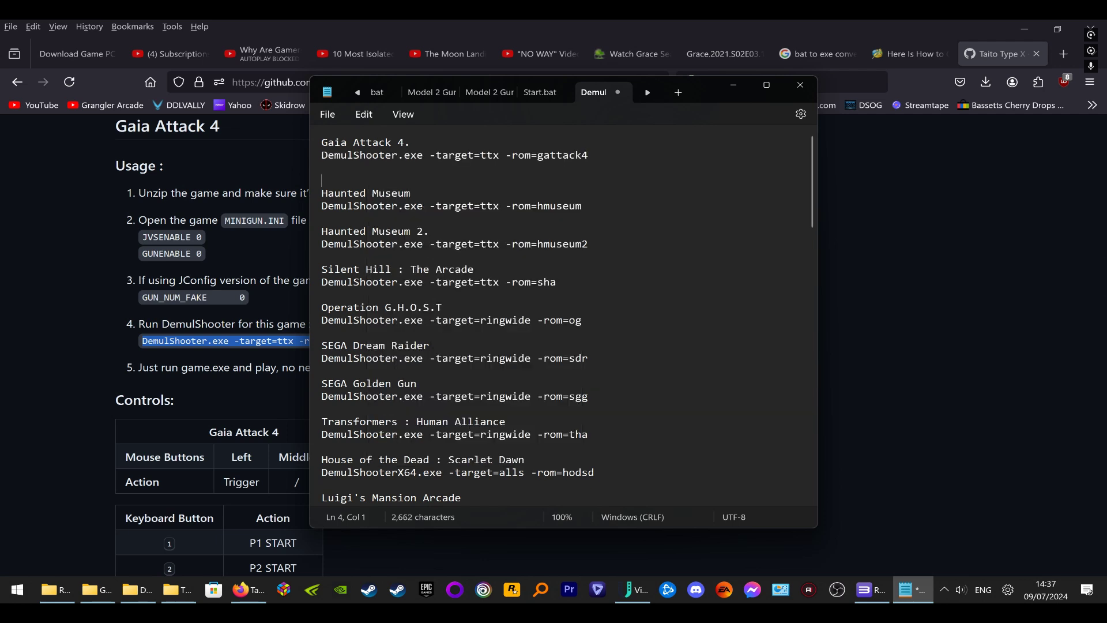
{"action": "key", "text": "BackSpace"}
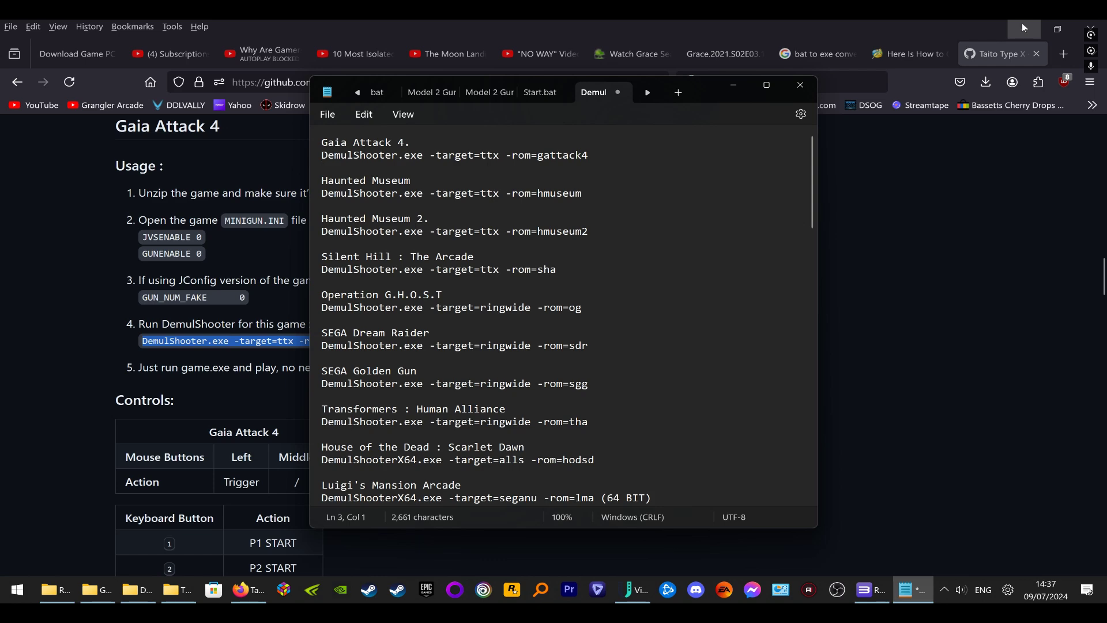
Return to the main DemulShooter repository page in Firefox and find the latest release
{"action": "left_click", "coordinate": [988, 60]}
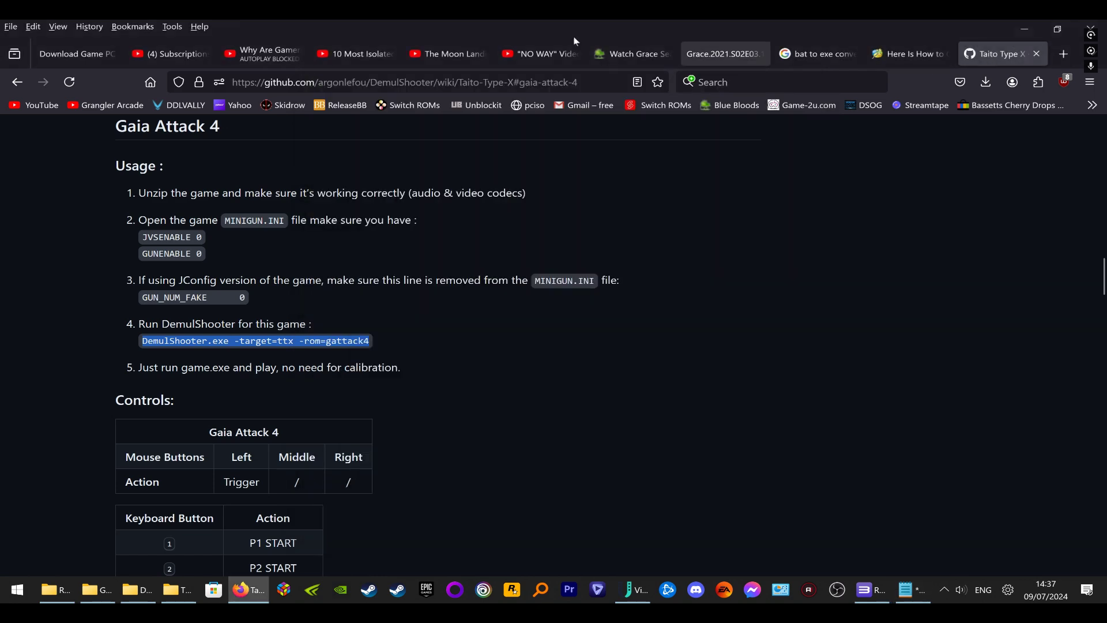
{"action": "left_click", "coordinate": [16, 82]}
{"action": "left_click", "coordinate": [16, 81]}
{"action": "scroll", "coordinate": [59, 259], "scroll_direction": "up", "scroll_amount": 8}
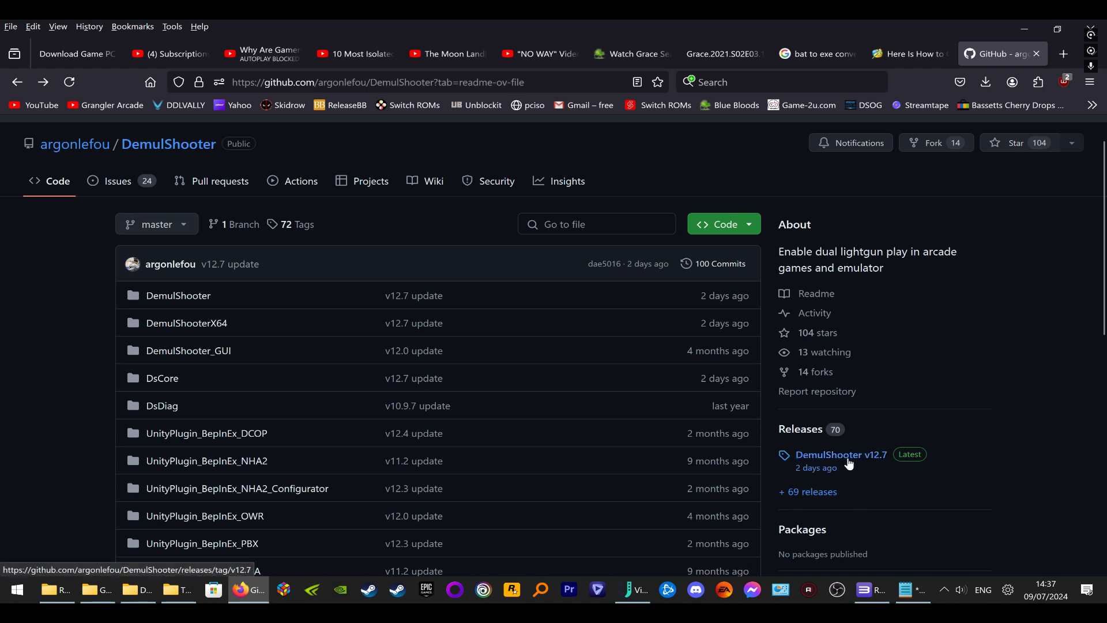
Minimise the browser and place the notes and the Gaia Attack 4 standalone folder side by side, leaving the desktop archive accessible
{"action": "left_click", "coordinate": [1022, 32]}
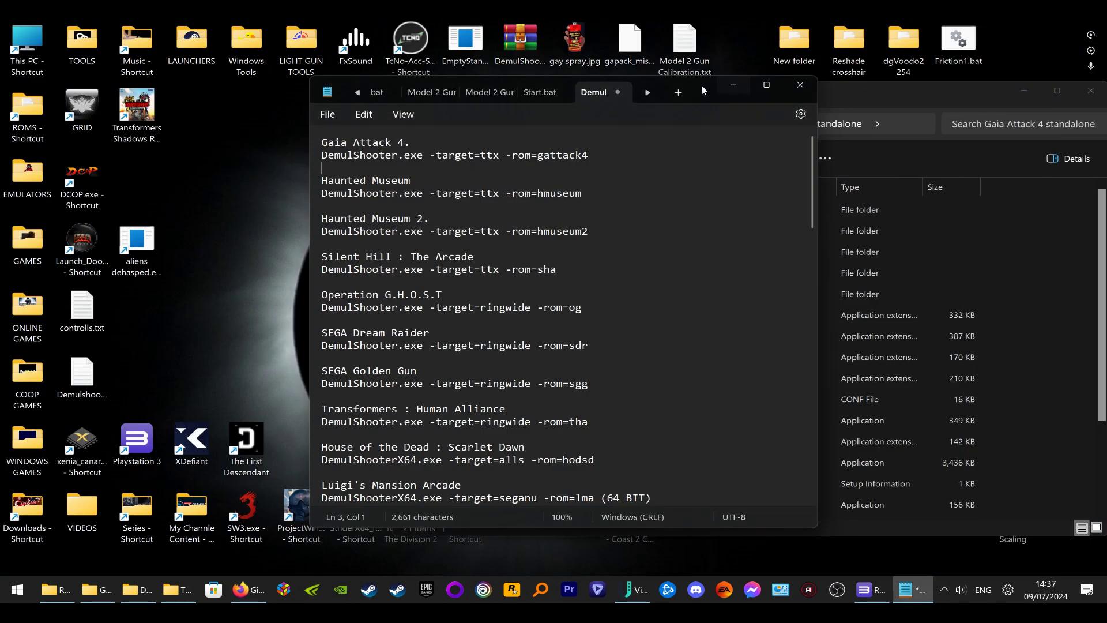
{"action": "left_click_drag", "start_coordinate": [699, 89], "coordinate": [396, 160]}
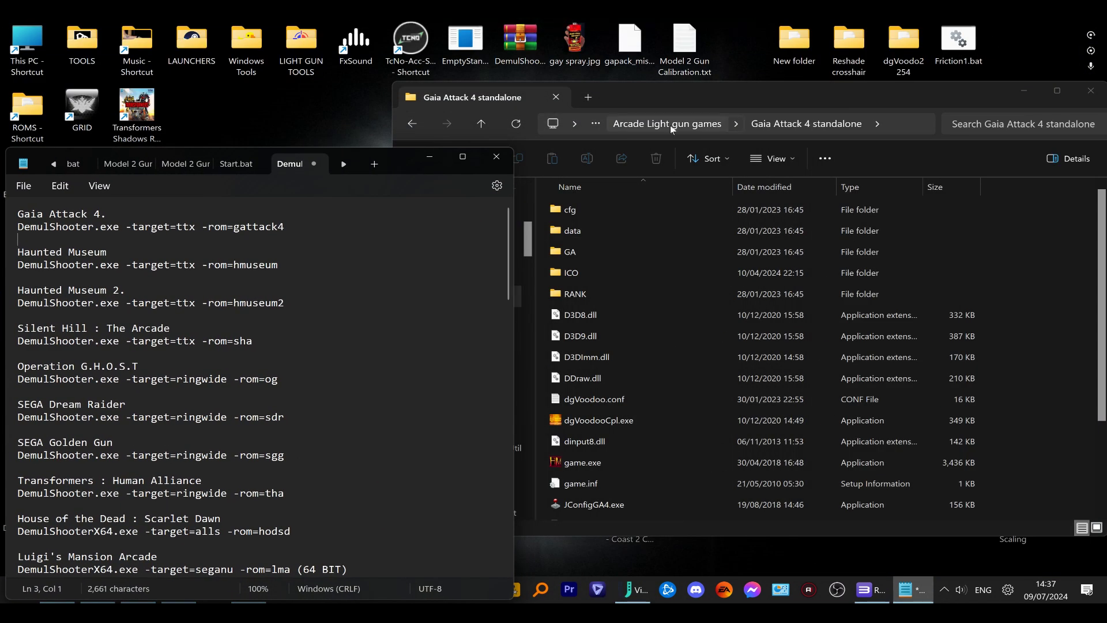
{"action": "left_click_drag", "start_coordinate": [683, 101], "coordinate": [809, 127]}
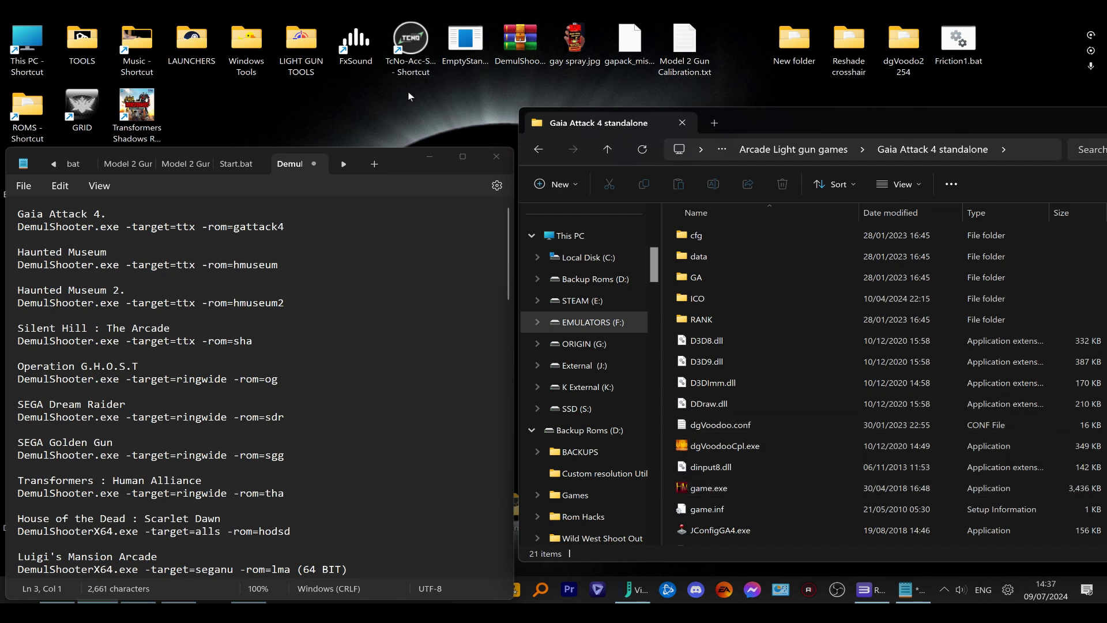
Open DemulShooter_v12.7.zip from the desktop in WinRAR and dismiss the additional WinRAR window
{"action": "left_click", "coordinate": [531, 58]}
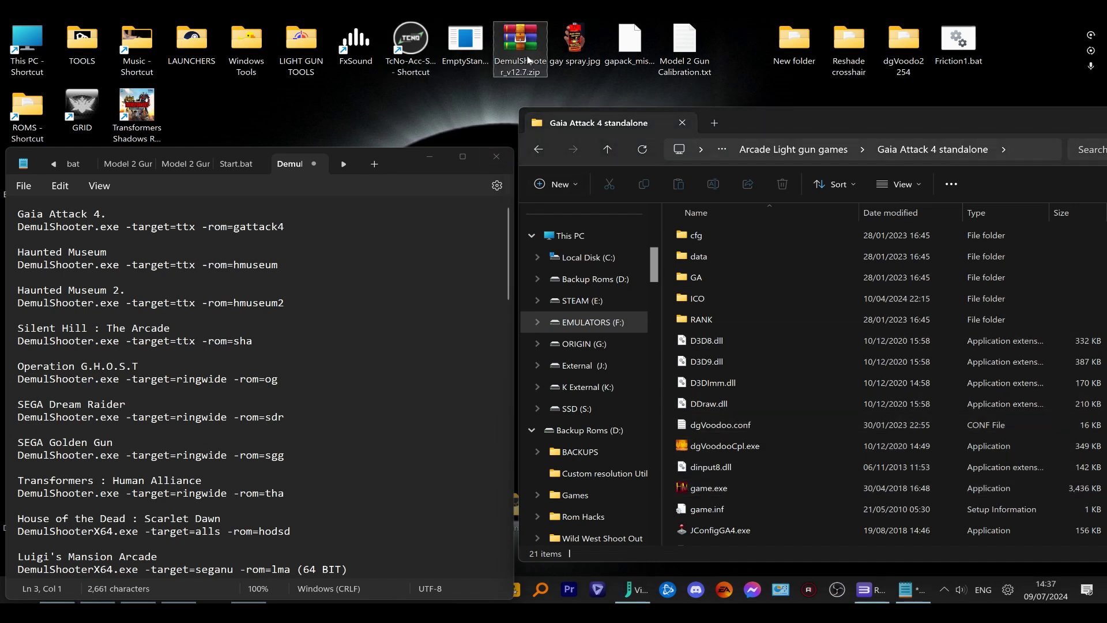
{"action": "double_click", "coordinate": [525, 51]}
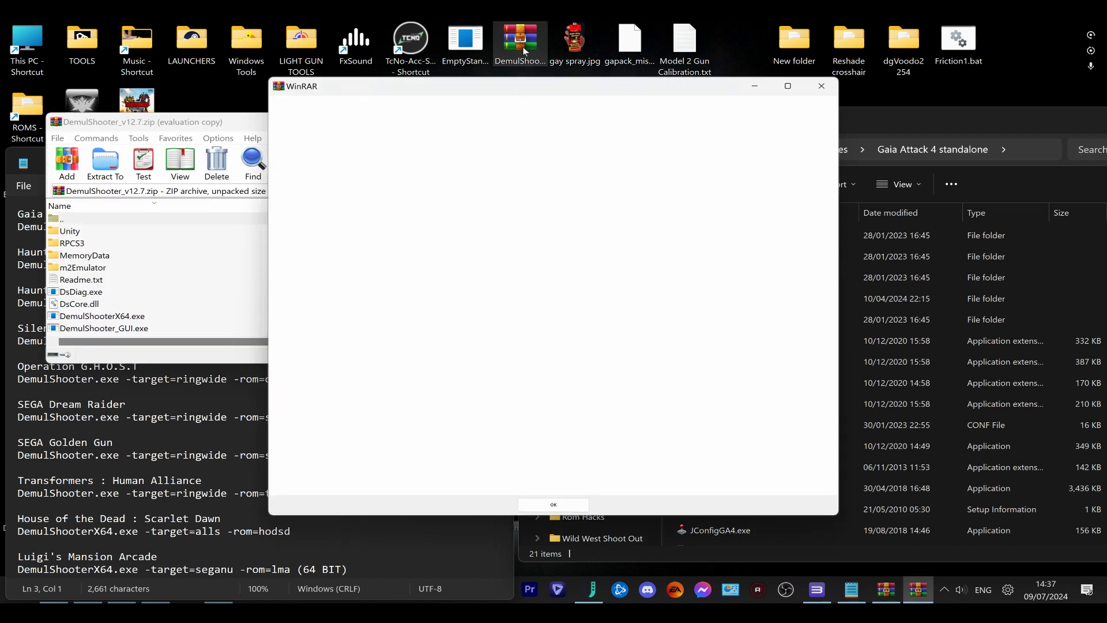
{"action": "left_click", "coordinate": [818, 86]}
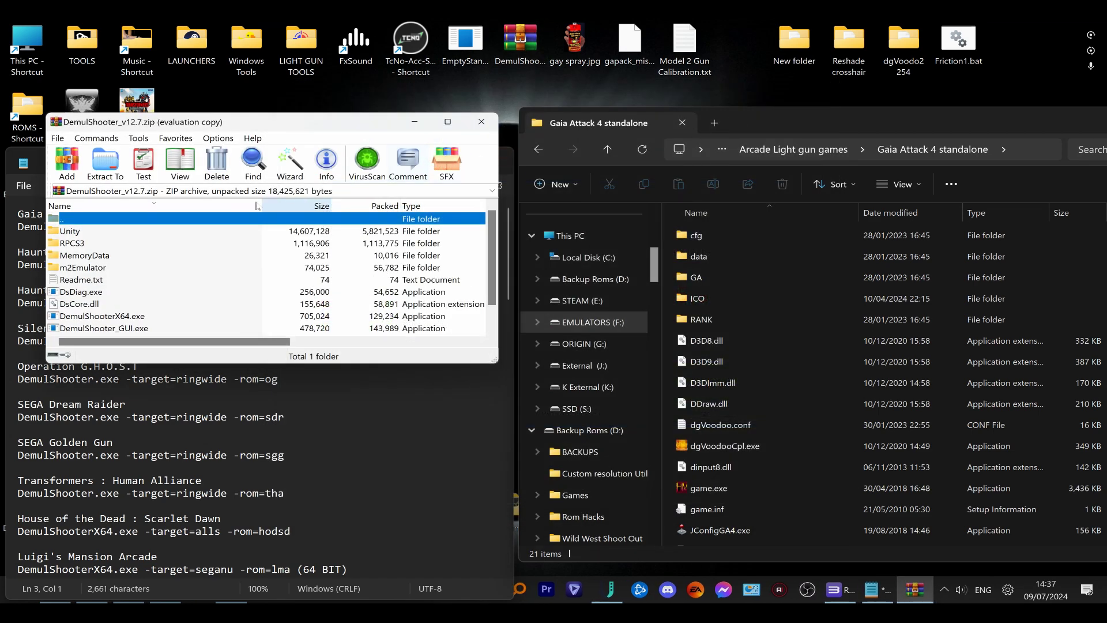
Extract all the archive's contents into the Gaia Attack 4 standalone folder, replacing the existing Readme.txt, and close the archive
{"action": "left_click", "coordinate": [68, 236]}
{"action": "scroll", "coordinate": [124, 292], "scroll_direction": "down", "scroll_amount": 1}
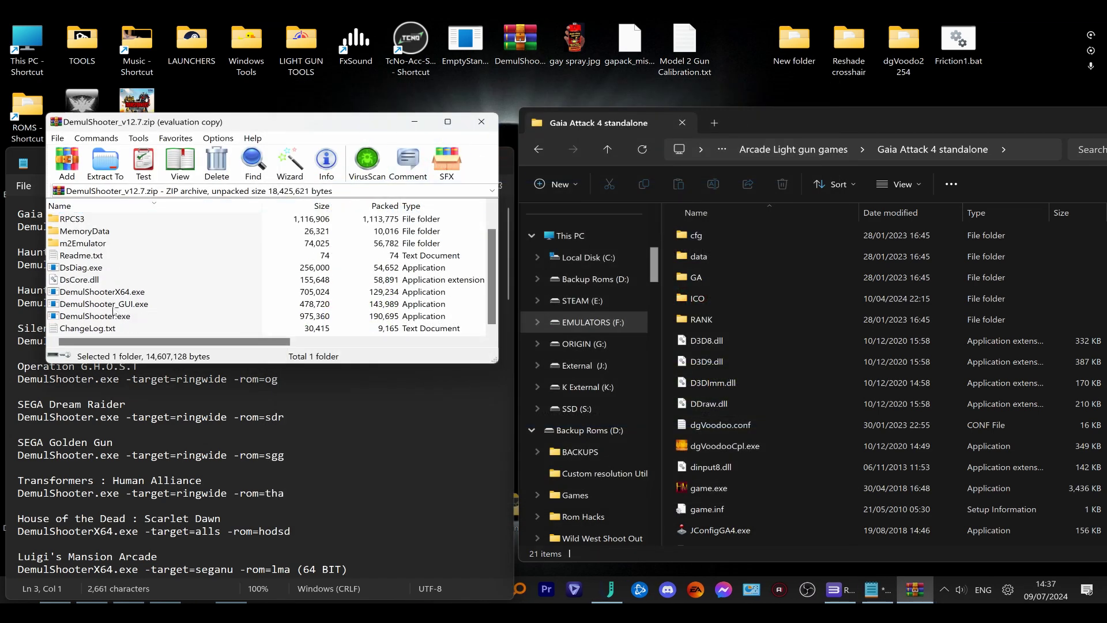
{"action": "key", "text": "ctrl+a"}
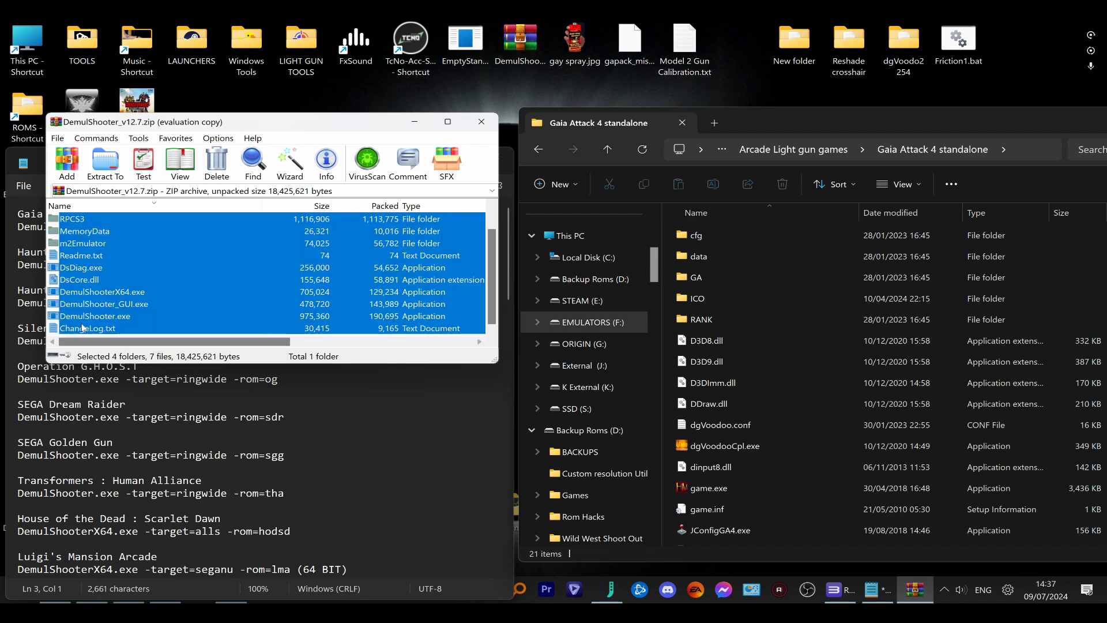
{"action": "left_click_drag", "start_coordinate": [70, 297], "coordinate": [428, 285]}
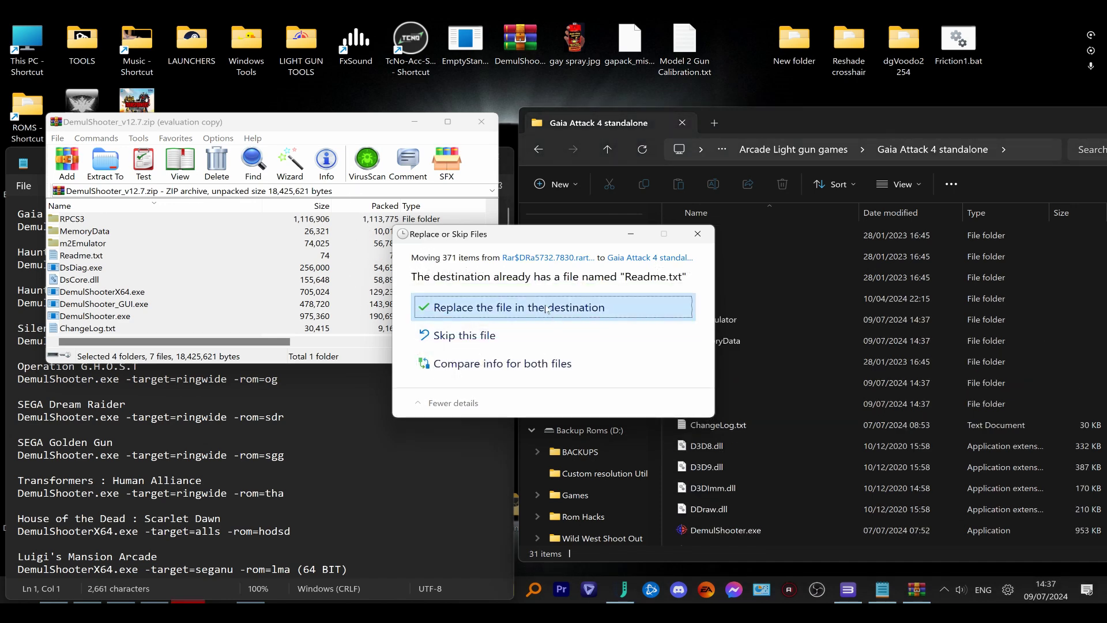
{"action": "left_click", "coordinate": [519, 307]}
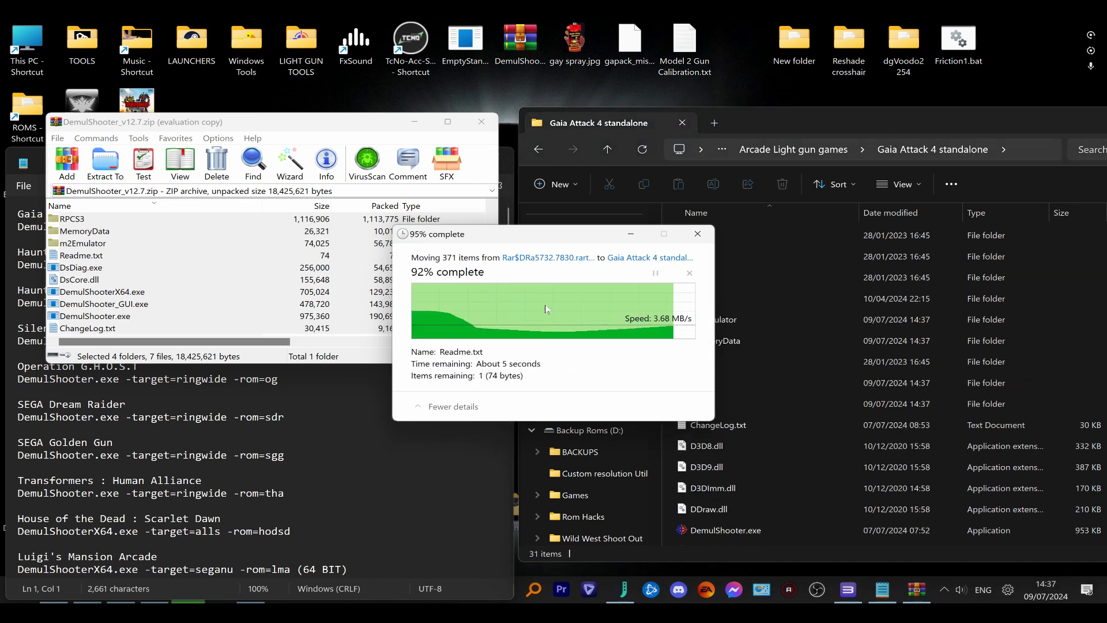
{"action": "left_click", "coordinate": [482, 124]}
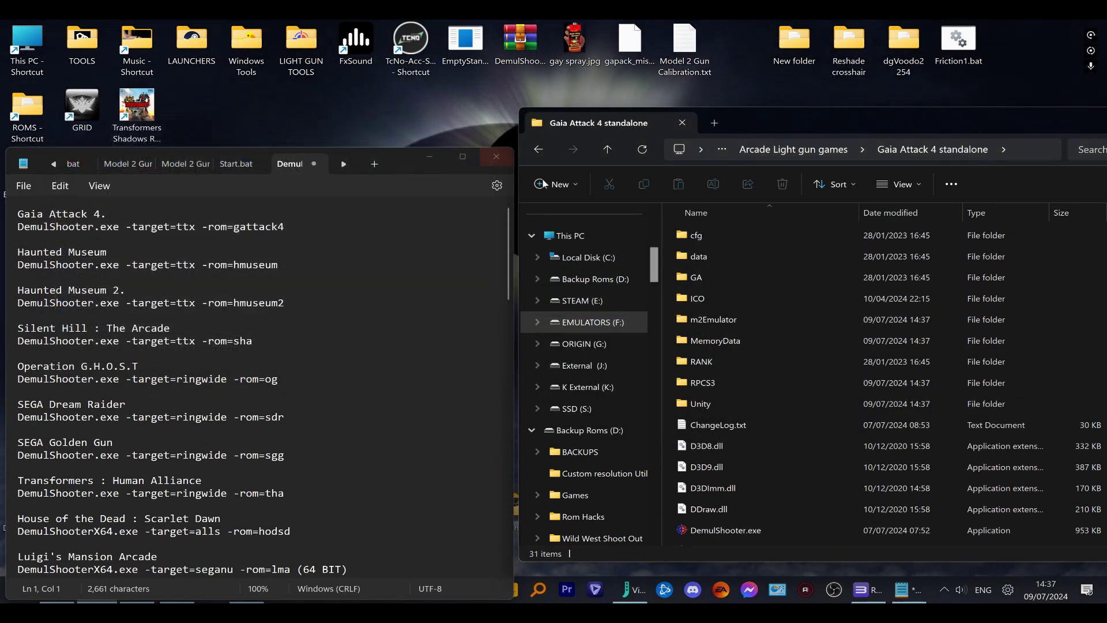
Launch DemulShooter_GUI.exe from the game folder, allow it to run despite the security warning, and shift its window slightly
{"action": "scroll", "coordinate": [860, 327], "scroll_direction": "down", "scroll_amount": 3}
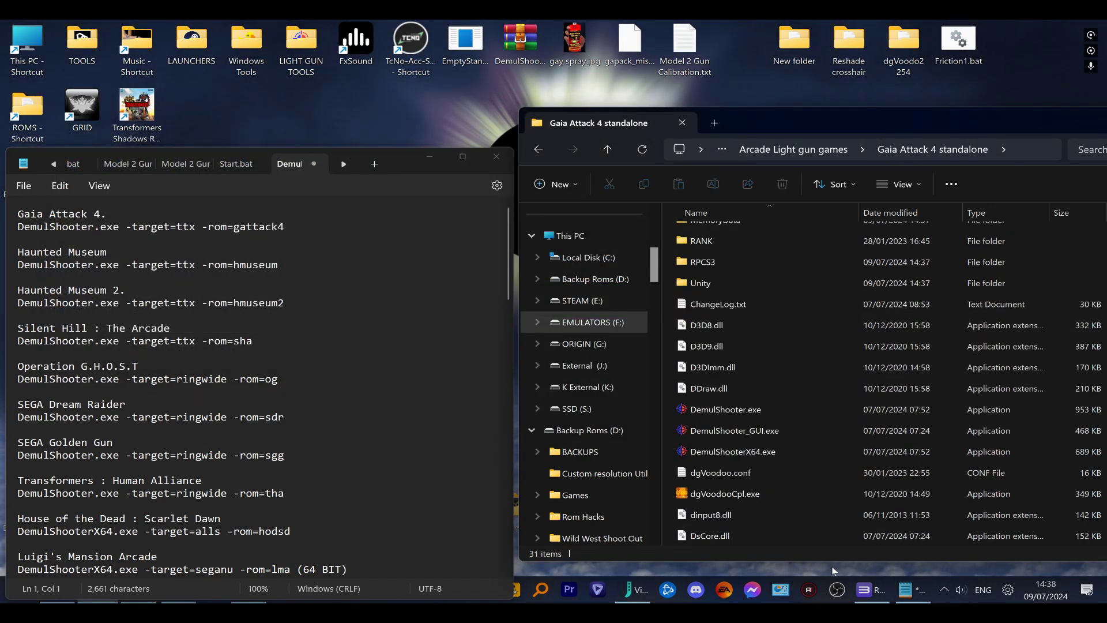
{"action": "mouse_move", "coordinate": [726, 433]}
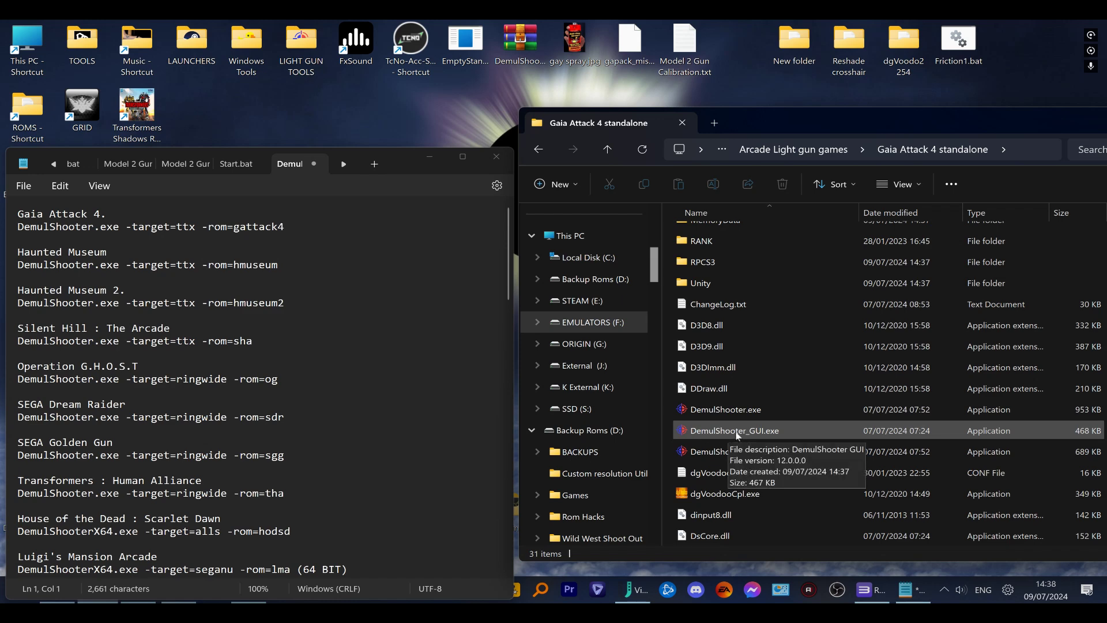
{"action": "double_click", "coordinate": [737, 433]}
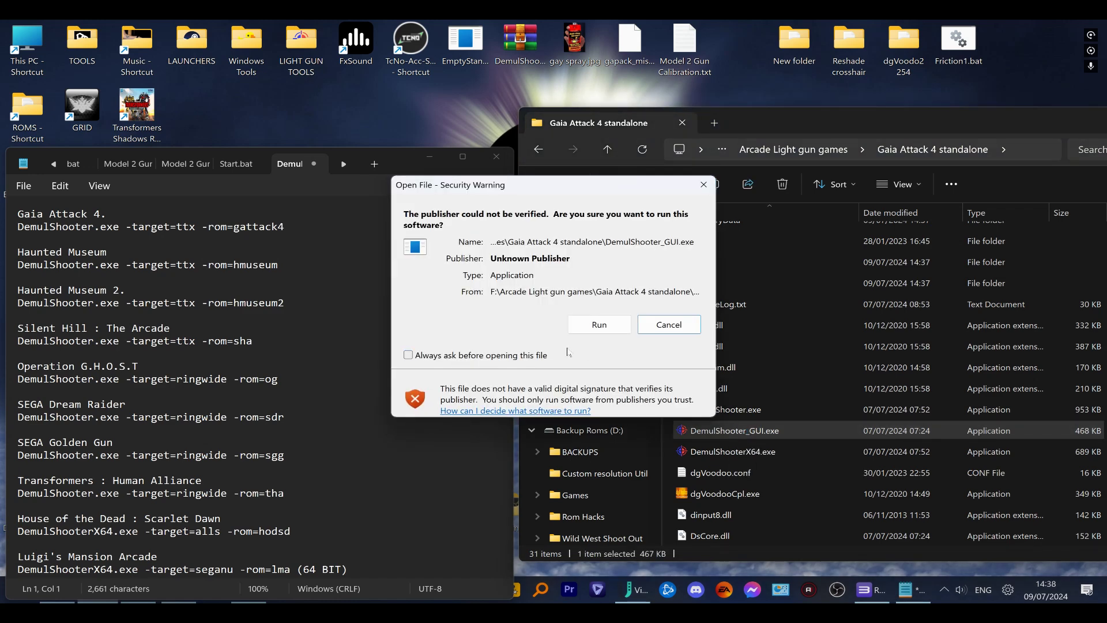
{"action": "left_click", "coordinate": [600, 323]}
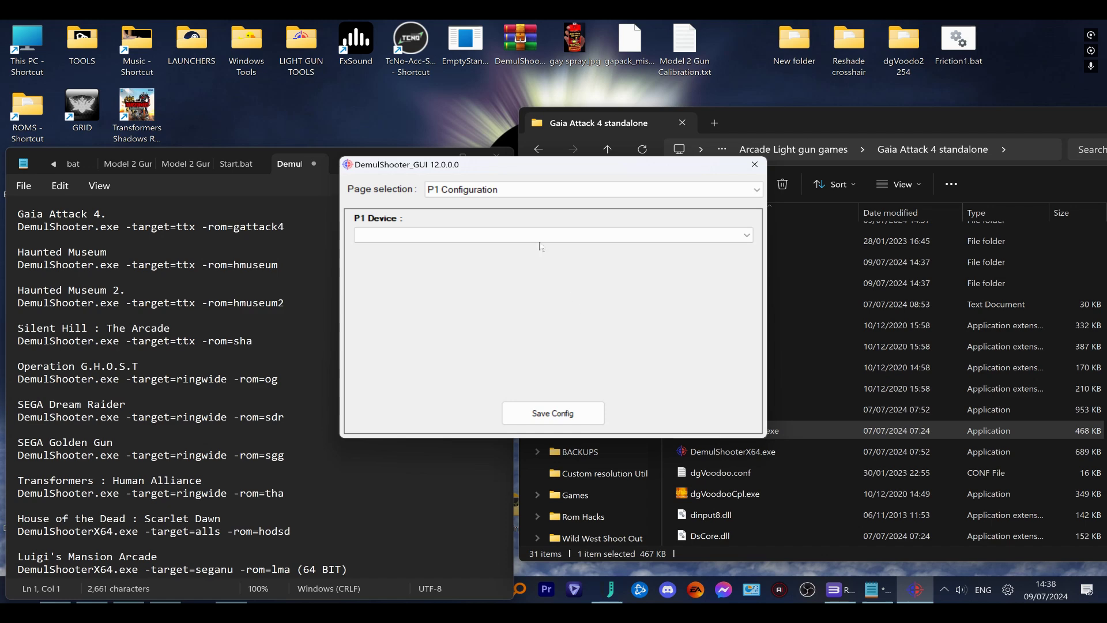
{"action": "left_click_drag", "start_coordinate": [606, 172], "coordinate": [552, 175]}
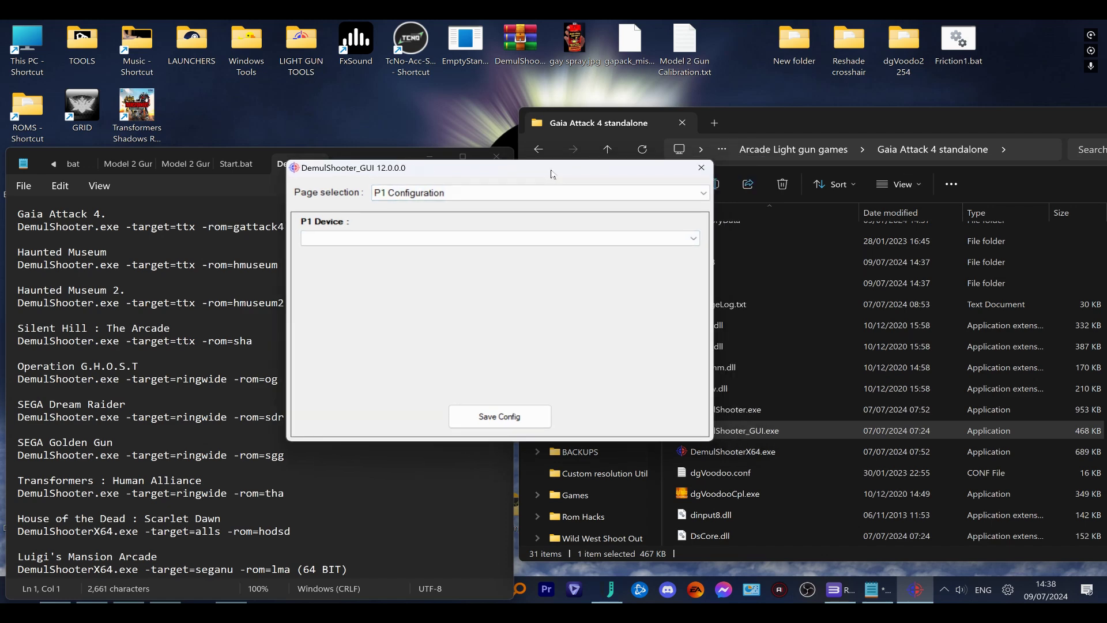
Assign the Ultimarc ATRAK mouse devices: VID_D209&PID_1601&MI_02 as the P1 device and VID_D209&PID_1602&MI_02 as the P2 device
{"action": "left_click", "coordinate": [693, 242]}
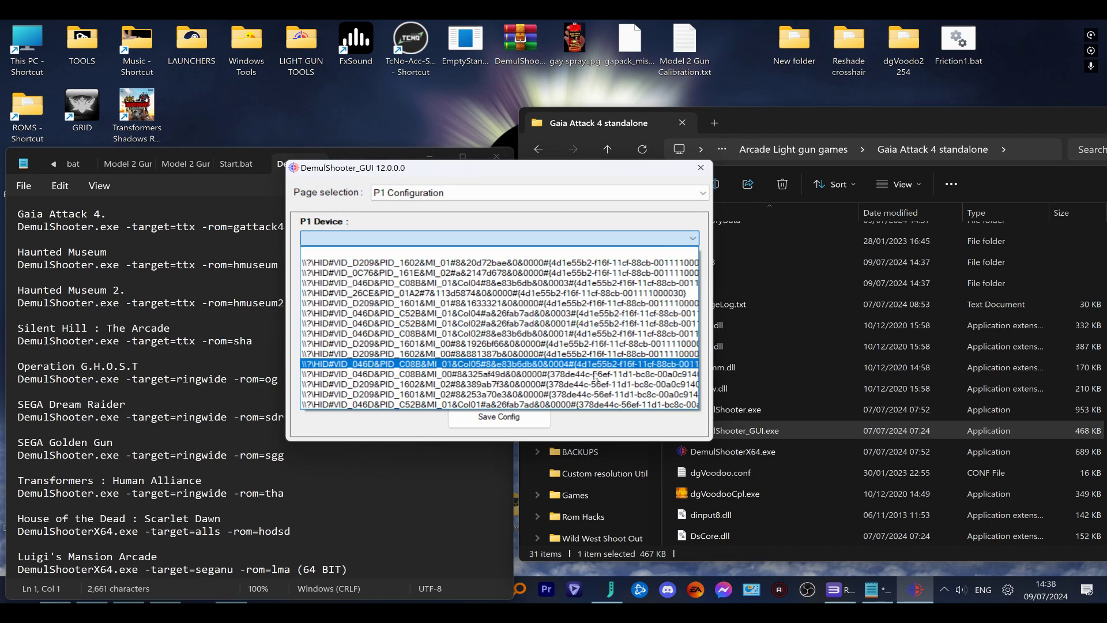
{"action": "left_click", "coordinate": [528, 395]}
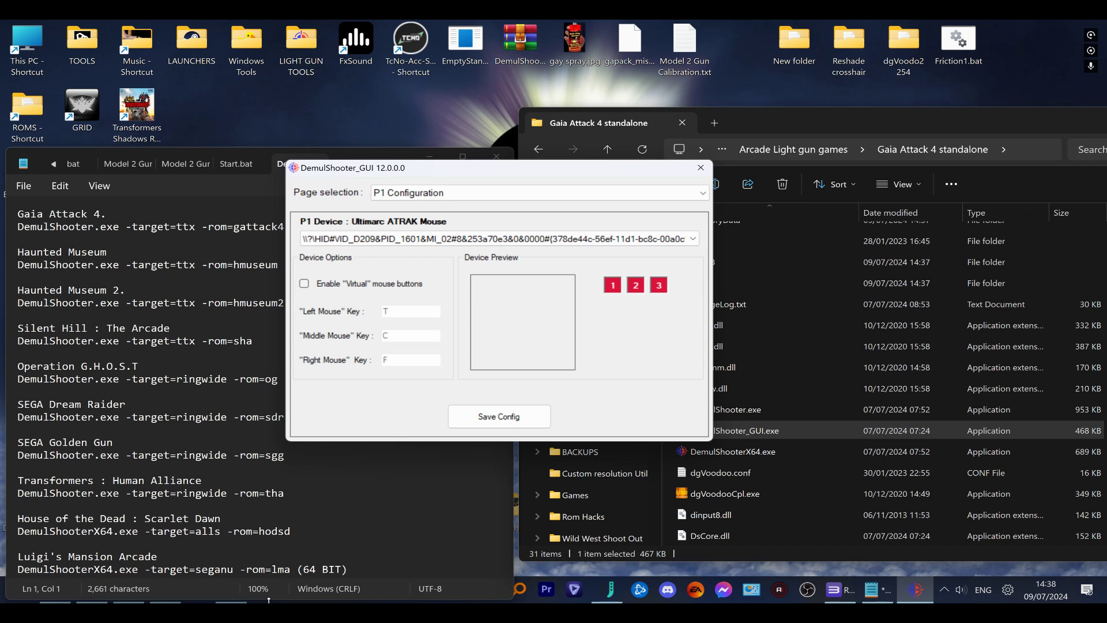
{"action": "left_click", "coordinate": [419, 193]}
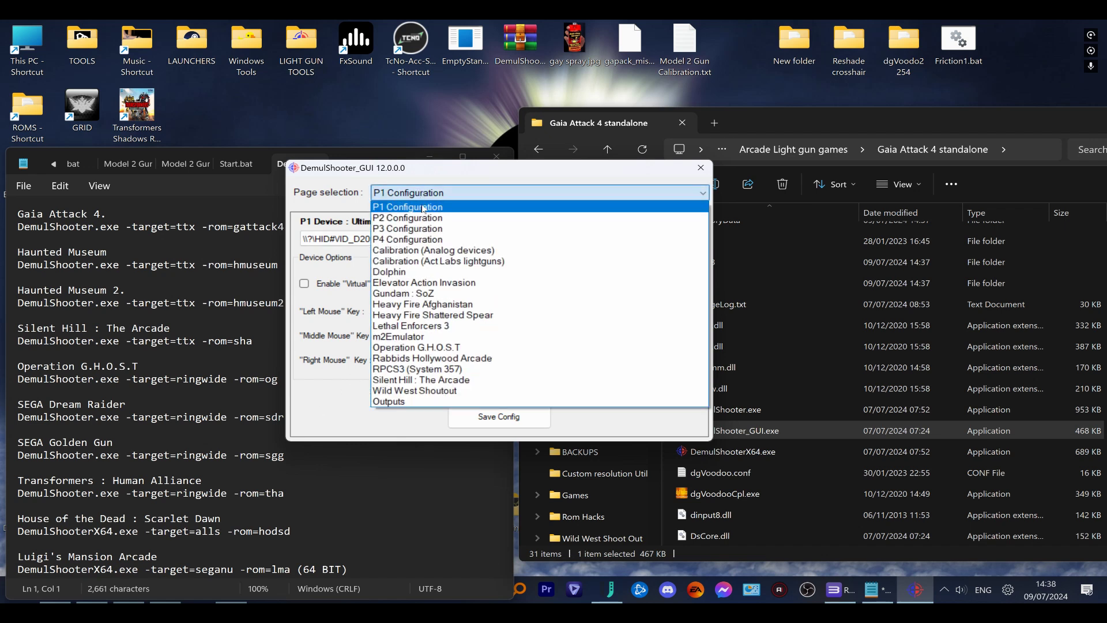
{"action": "left_click", "coordinate": [426, 218]}
{"action": "left_click", "coordinate": [429, 238]}
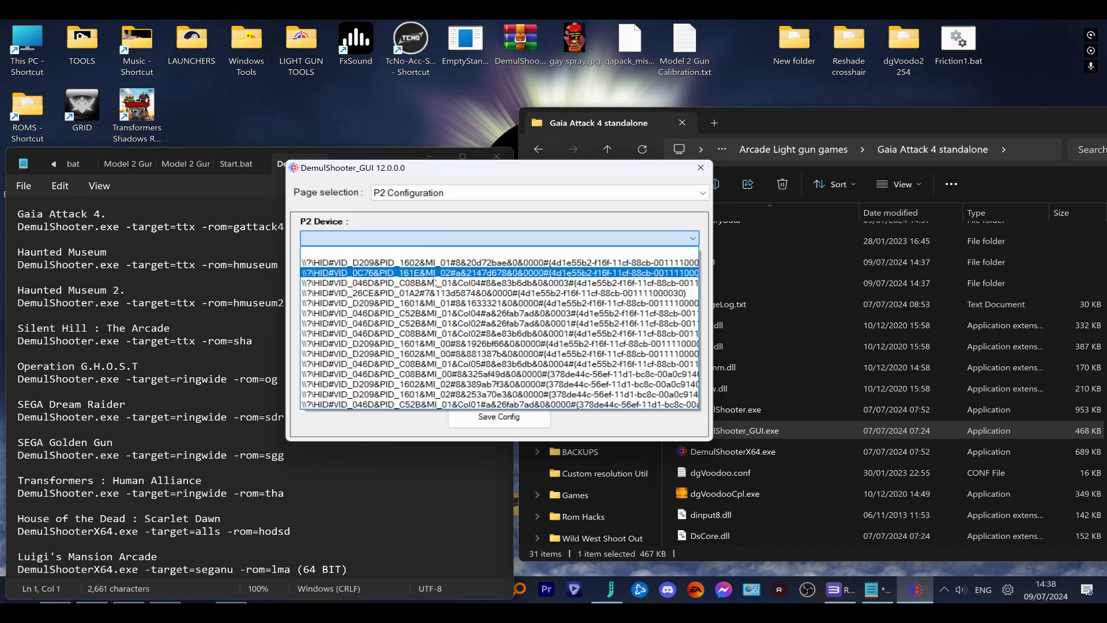
{"action": "left_click", "coordinate": [441, 384]}
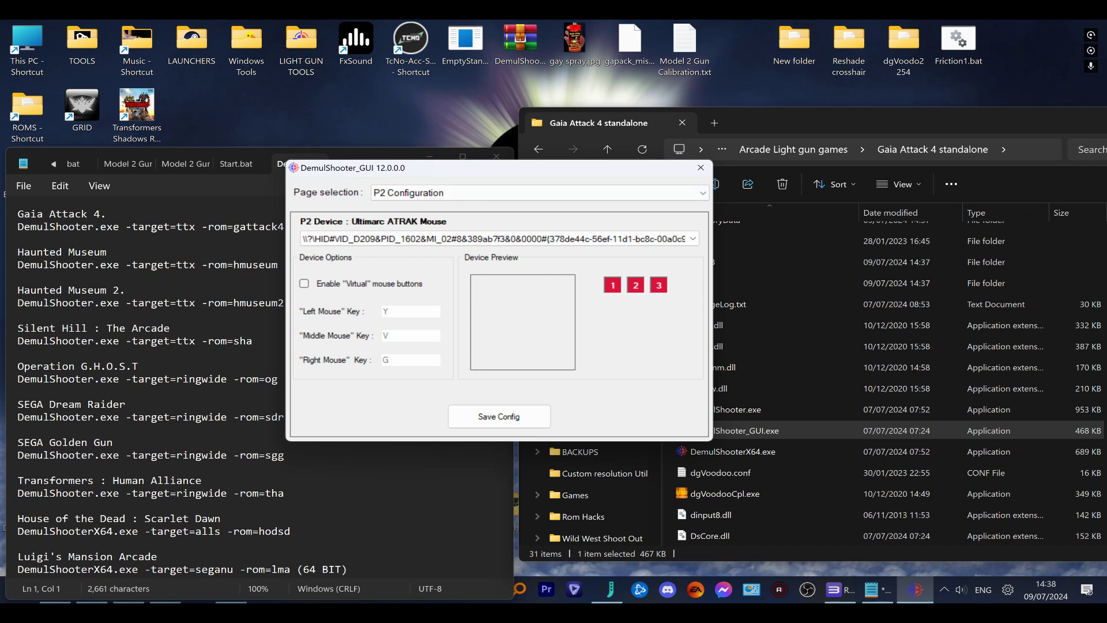
Save the player device configuration, acknowledge the confirmation and close the DemulShooter configuration window
{"action": "left_click", "coordinate": [480, 419]}
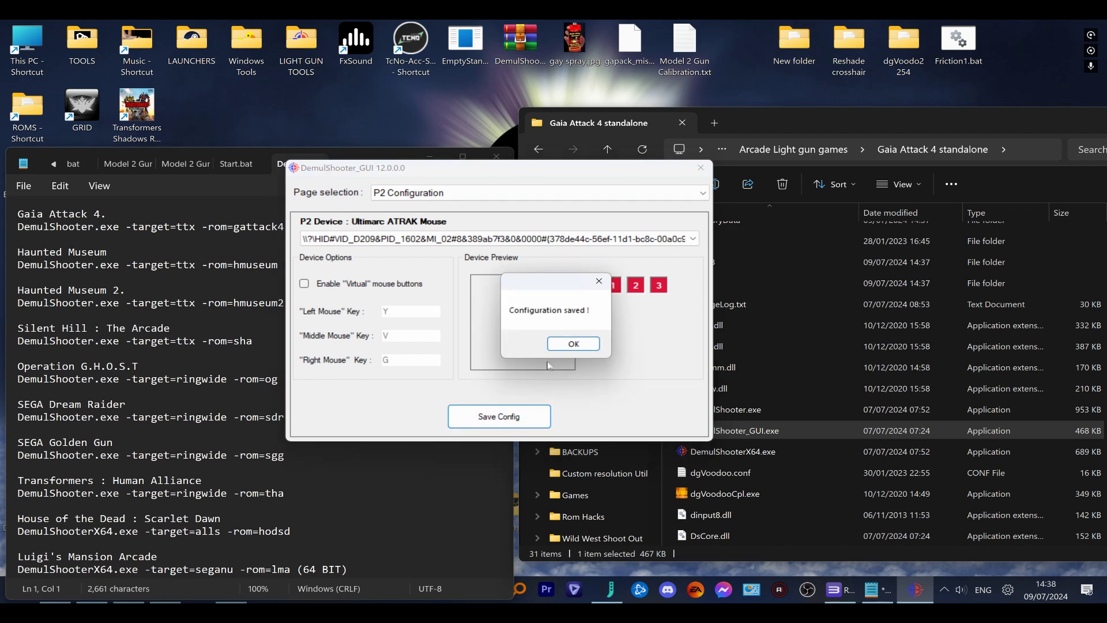
{"action": "left_click", "coordinate": [571, 344]}
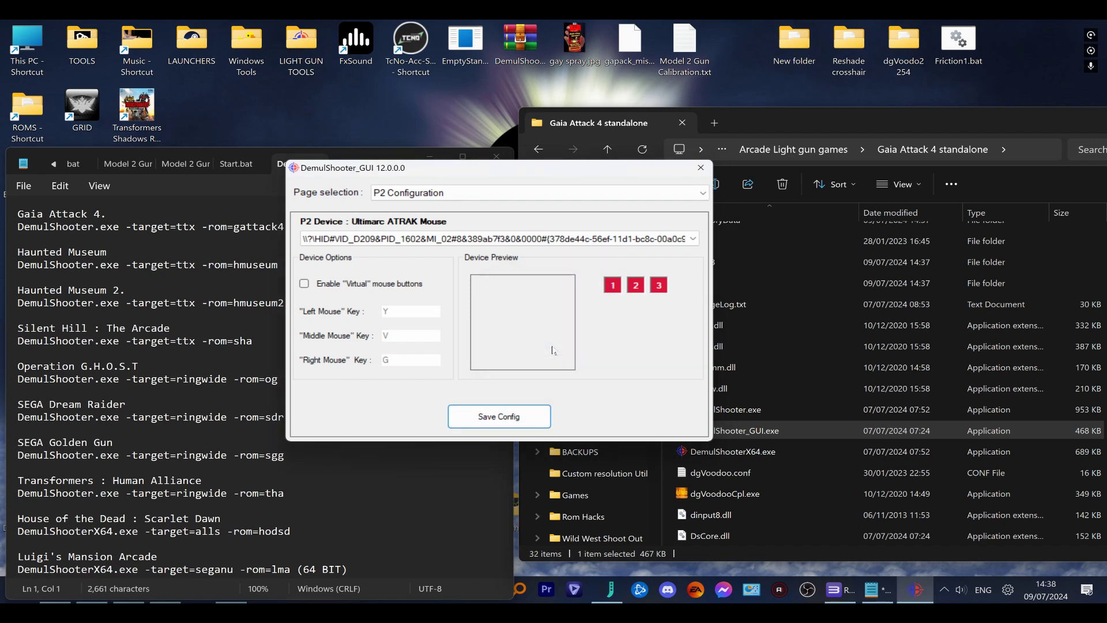
{"action": "left_click", "coordinate": [701, 168]}
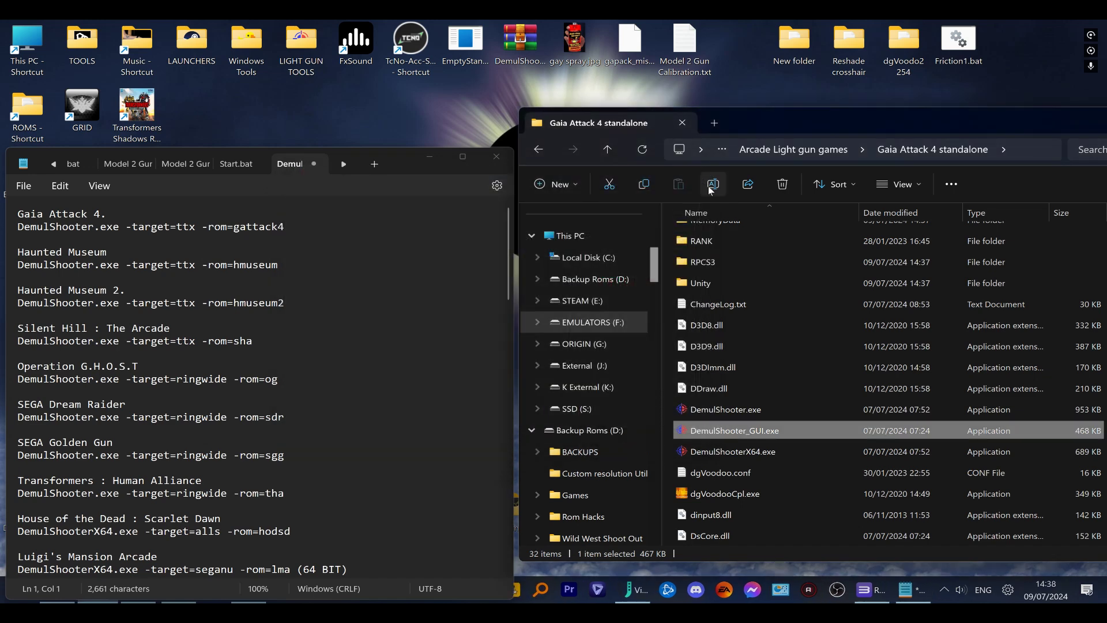
Set DemulShooter.exe in the Gaia Attack 4 standalone folder to always run as an administrator and apply the change
{"action": "left_click", "coordinate": [741, 412]}
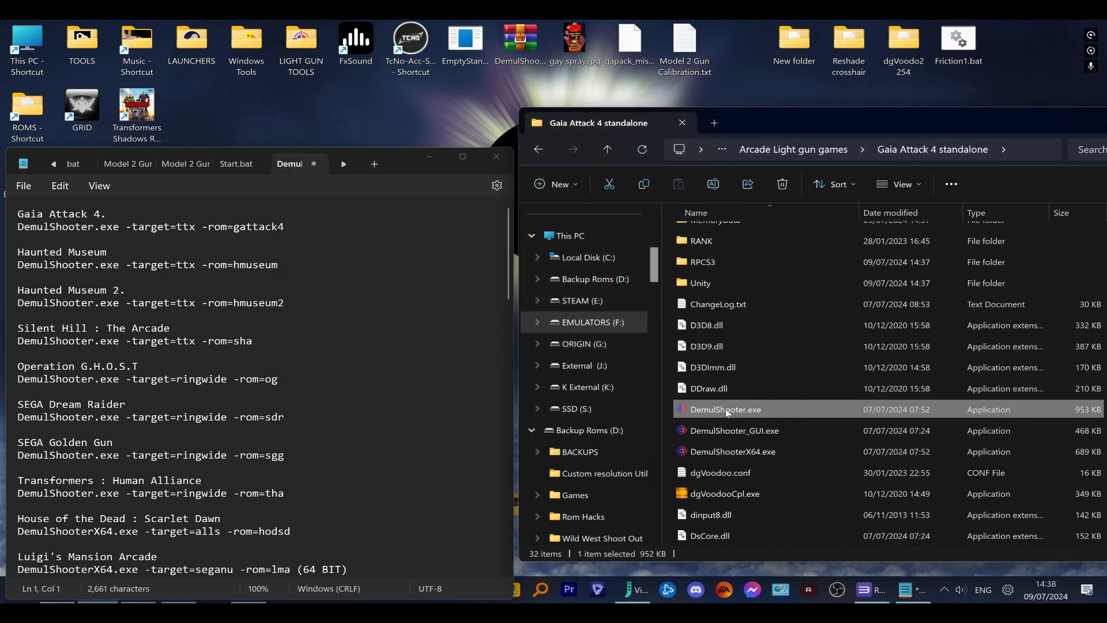
{"action": "right_click", "coordinate": [726, 410]}
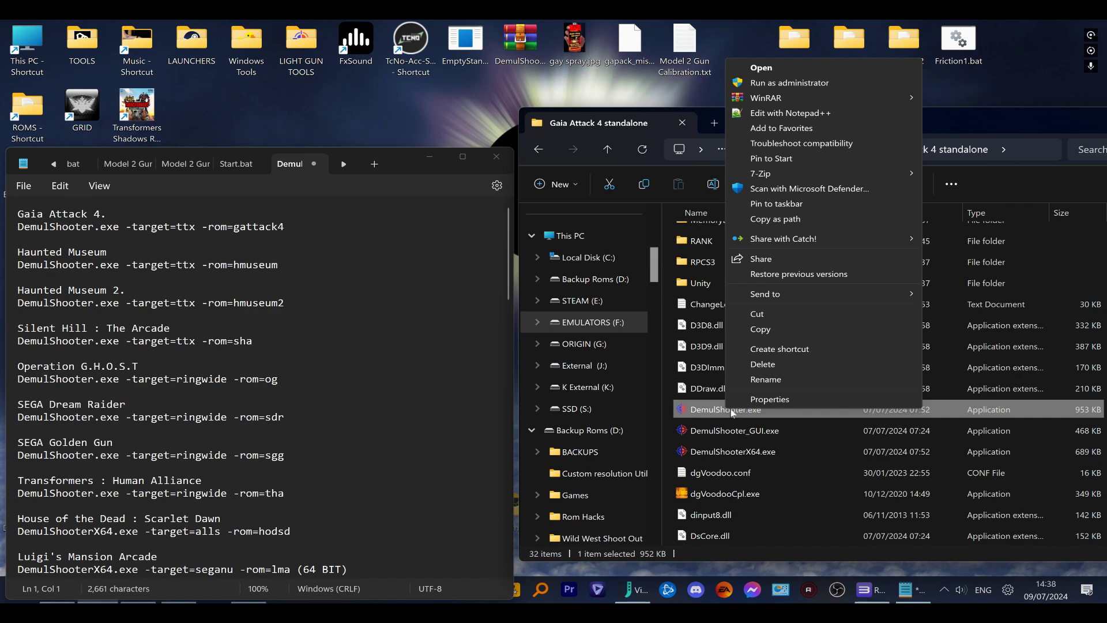
{"action": "left_click", "coordinate": [751, 402]}
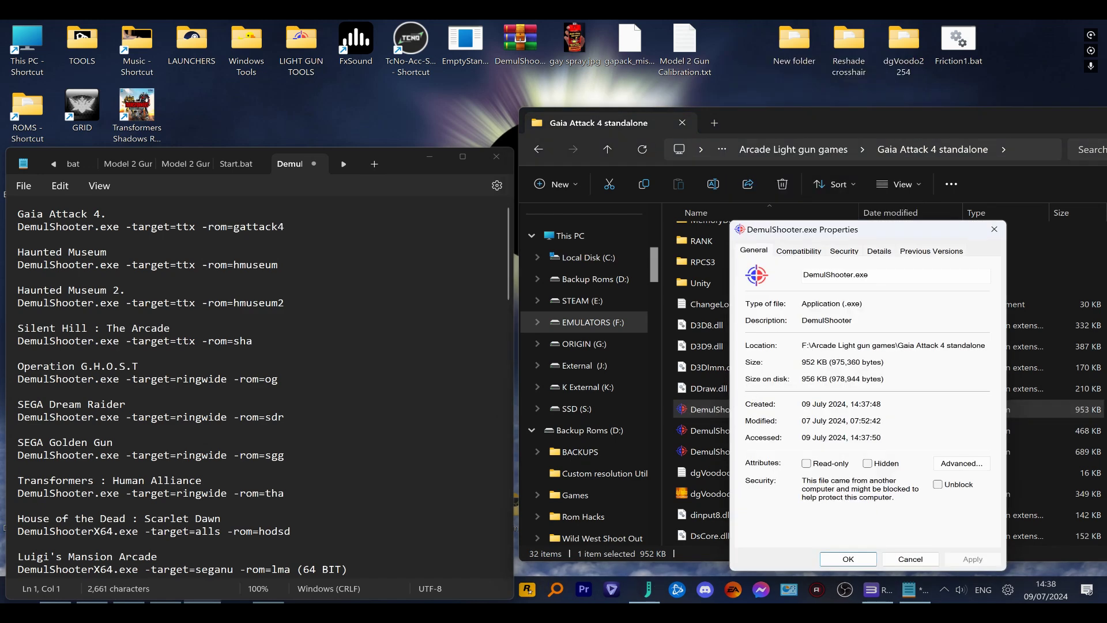
{"action": "left_click", "coordinate": [803, 252]}
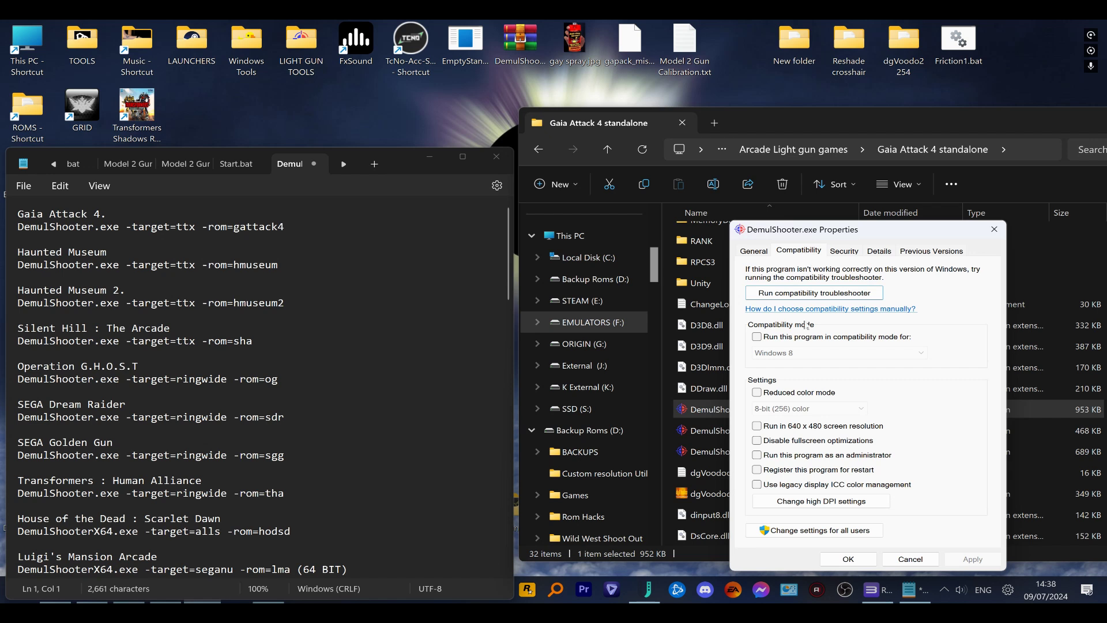
{"action": "left_click", "coordinate": [757, 456]}
{"action": "left_click", "coordinate": [972, 560]}
{"action": "left_click", "coordinate": [849, 560]}
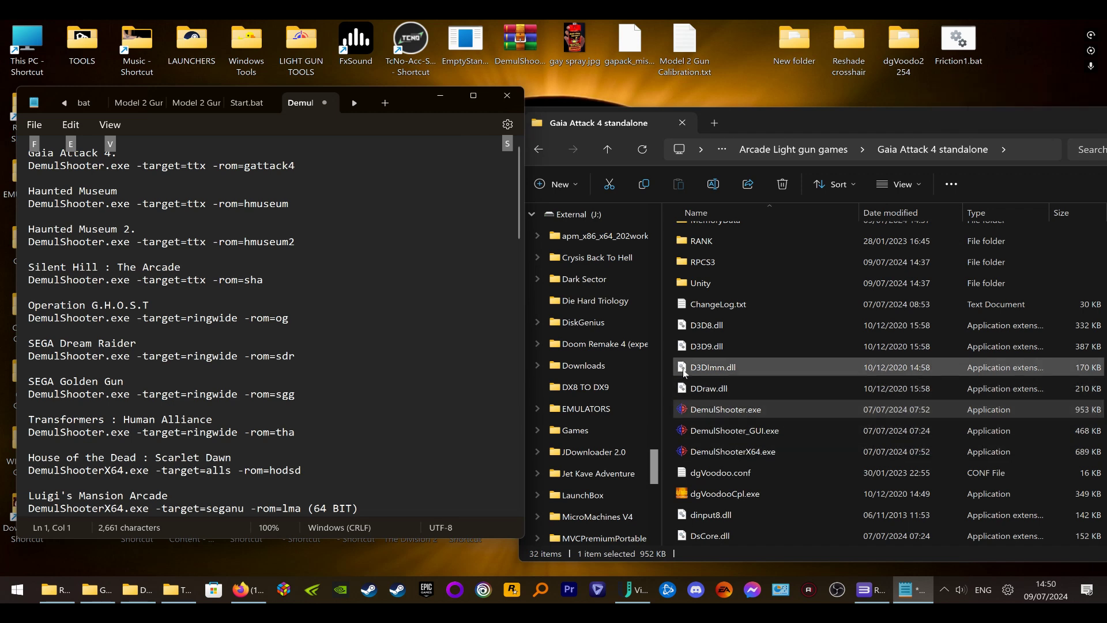
Create a new blank document in Notepad and begin its first line with "start"
{"action": "left_click", "coordinate": [384, 104]}
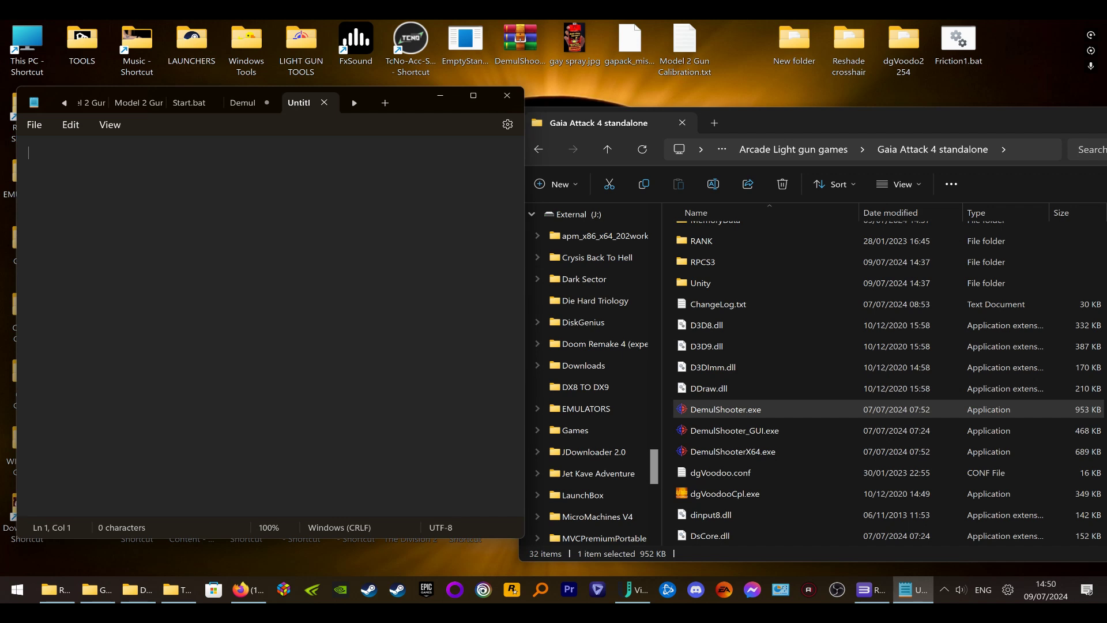
{"action": "type", "text": "S"}
{"action": "key", "text": "BackSpace"}
{"action": "type", "text": "start"}
Copy the full file name DemulShooter.exe from the game folder and paste it after "start" in the new document
{"action": "left_click", "coordinate": [742, 417]}
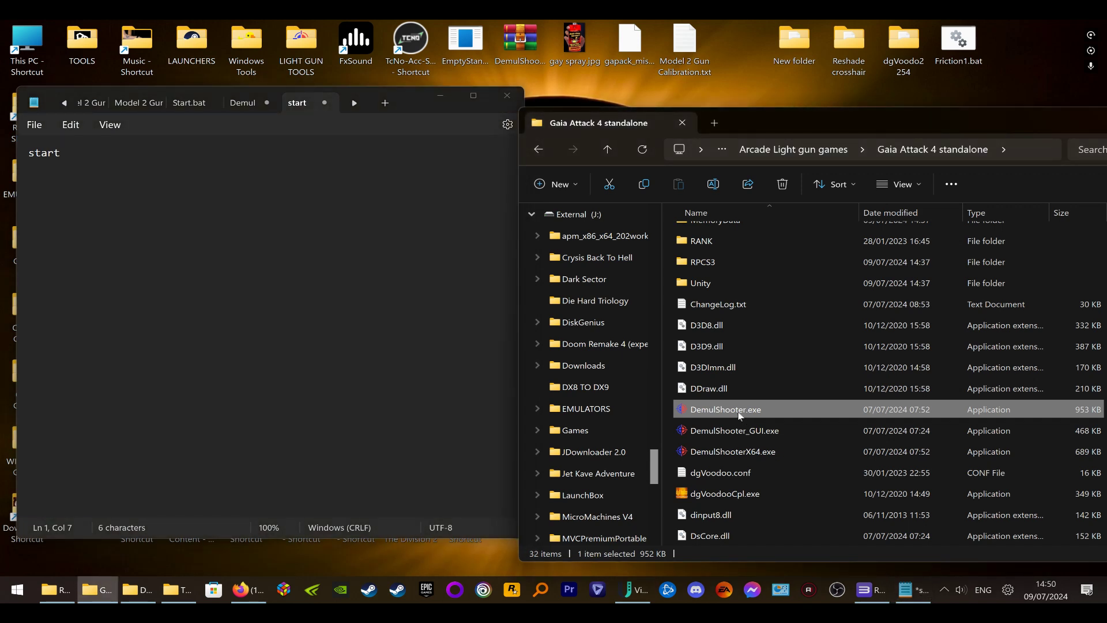
{"action": "left_click", "coordinate": [739, 415]}
{"action": "key", "text": "ctrl+a"}
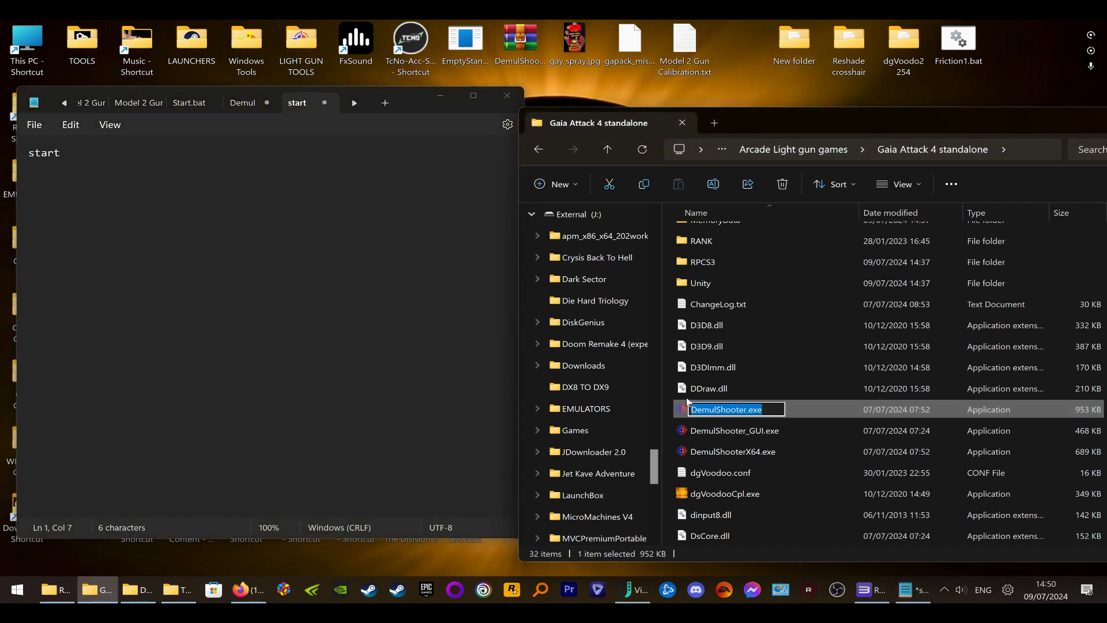
{"action": "right_click", "coordinate": [715, 409]}
{"action": "left_click", "coordinate": [754, 265]}
{"action": "left_click", "coordinate": [102, 159]}
{"action": "right_click", "coordinate": [102, 159]}
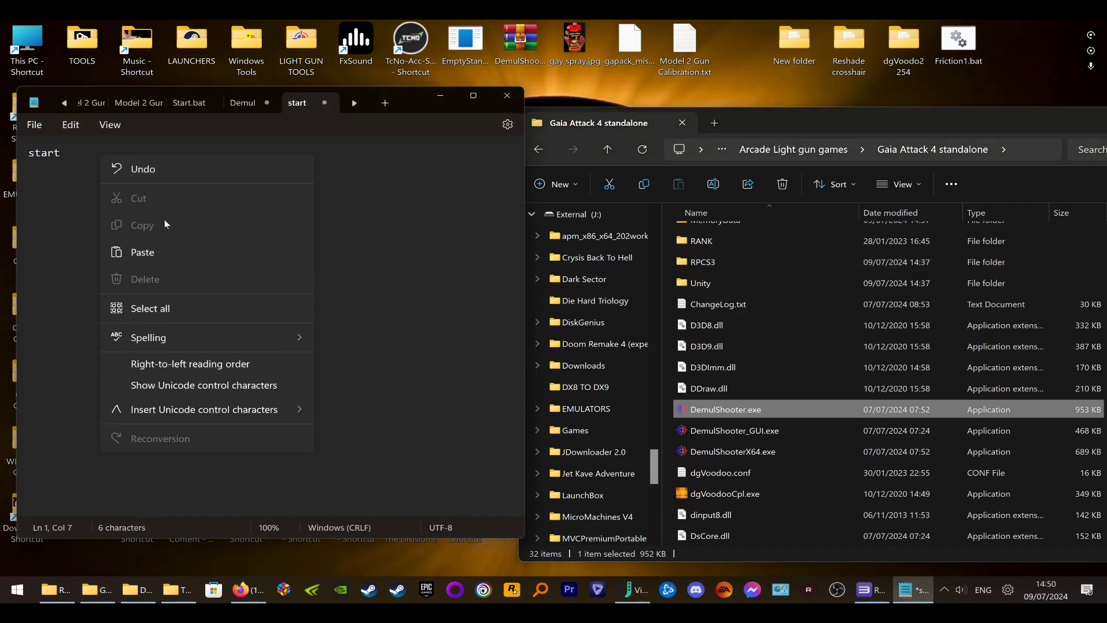
{"action": "left_click", "coordinate": [173, 254]}
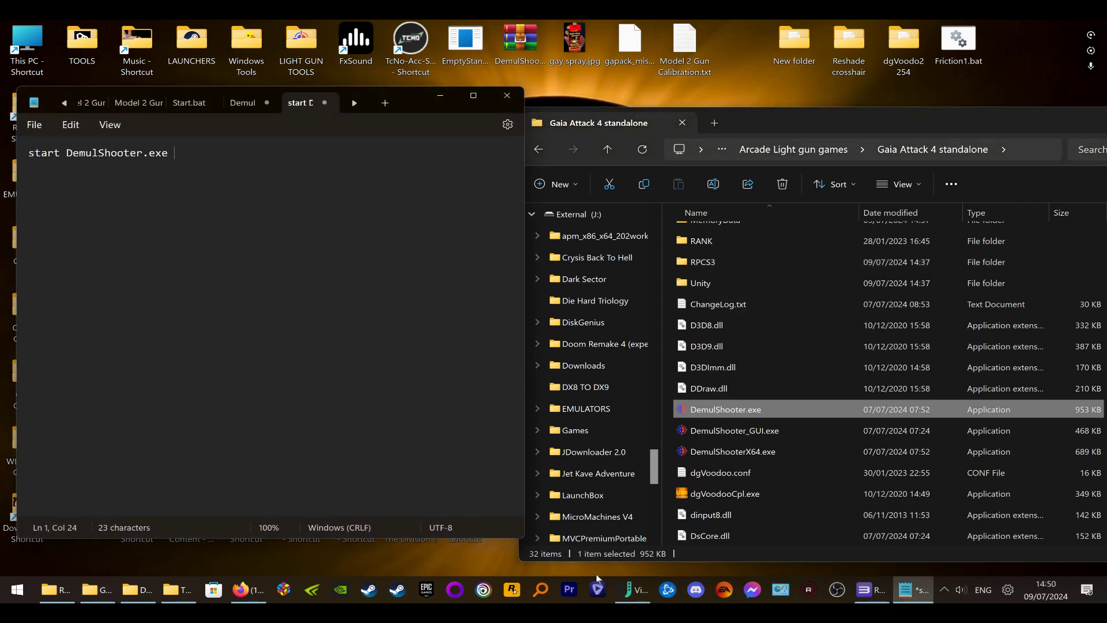
Copy the Gaia Attack 4 parameters "-target=ttx -rom=gattack4" from the DemulShooter command list and append them after DemulShooter.exe in the new document
{"action": "left_click", "coordinate": [917, 592]}
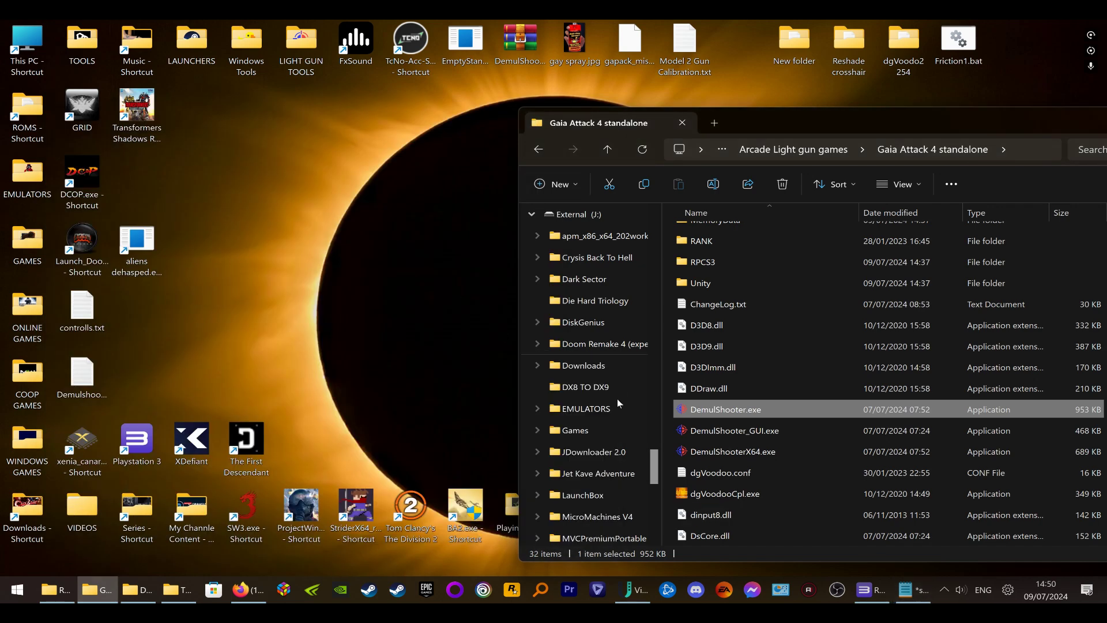
{"action": "left_click", "coordinate": [913, 589]}
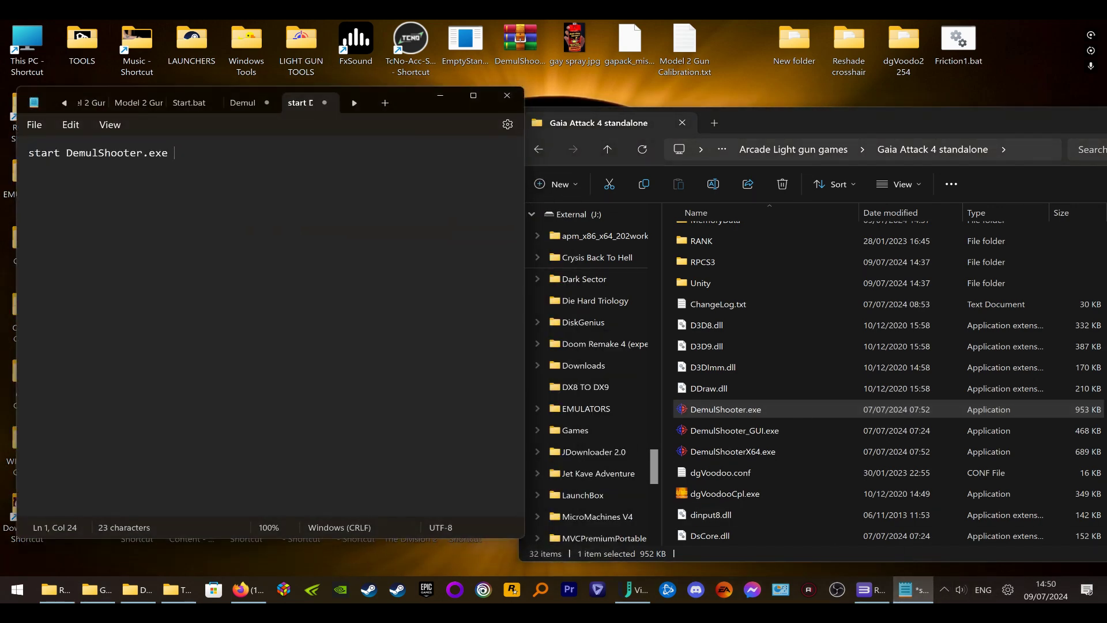
{"action": "left_click", "coordinate": [240, 105]}
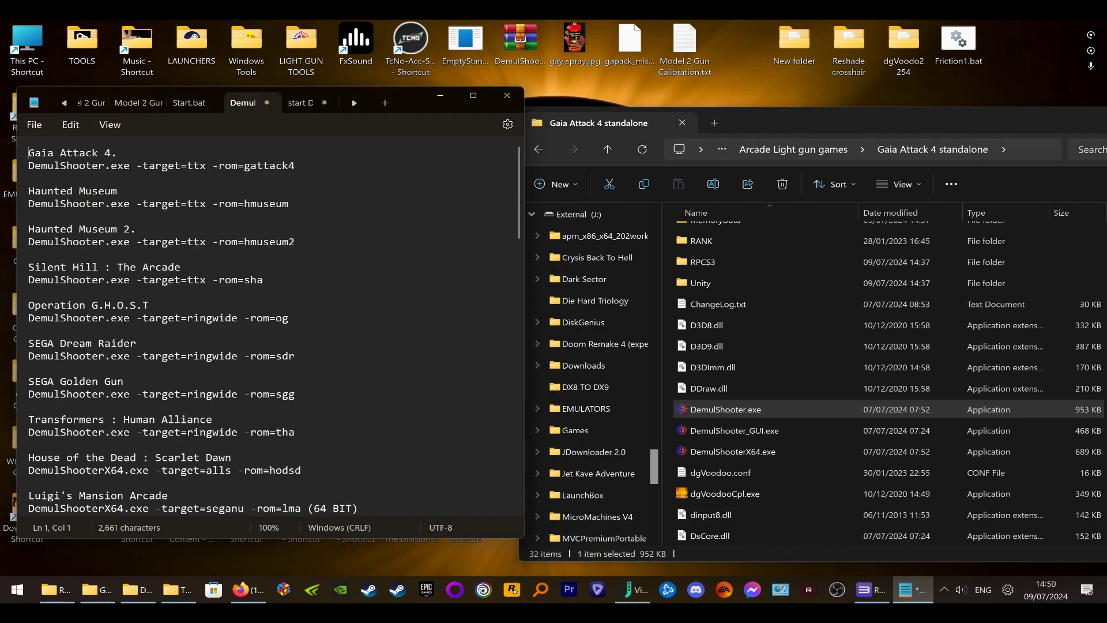
{"action": "left_click_drag", "start_coordinate": [137, 166], "coordinate": [303, 172]}
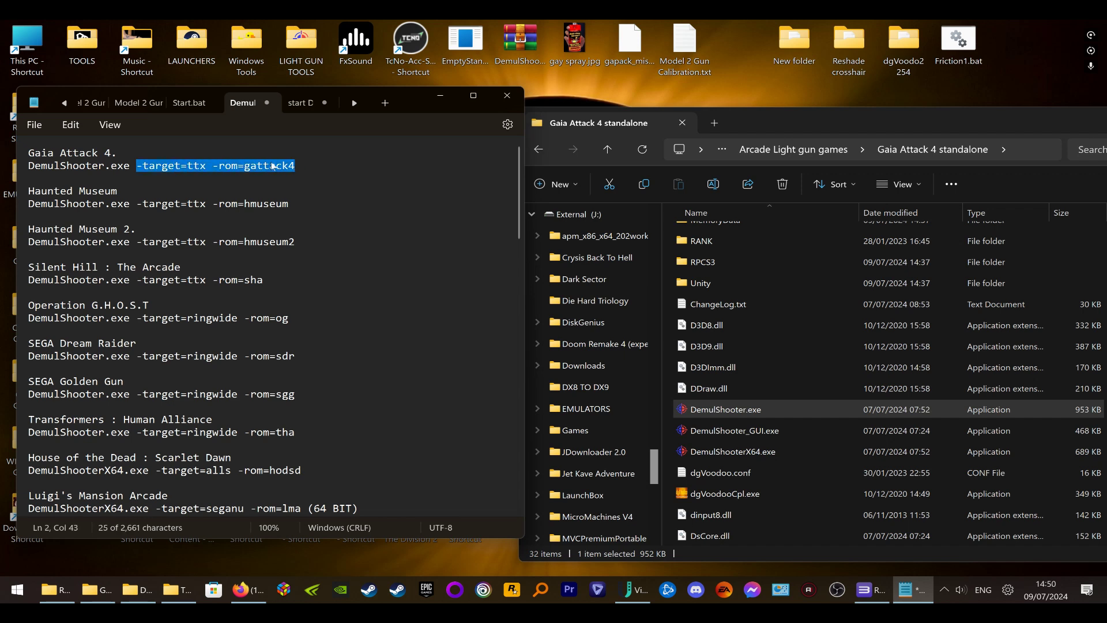
{"action": "right_click", "coordinate": [295, 171]}
{"action": "left_click", "coordinate": [329, 234]}
{"action": "left_click", "coordinate": [300, 103]}
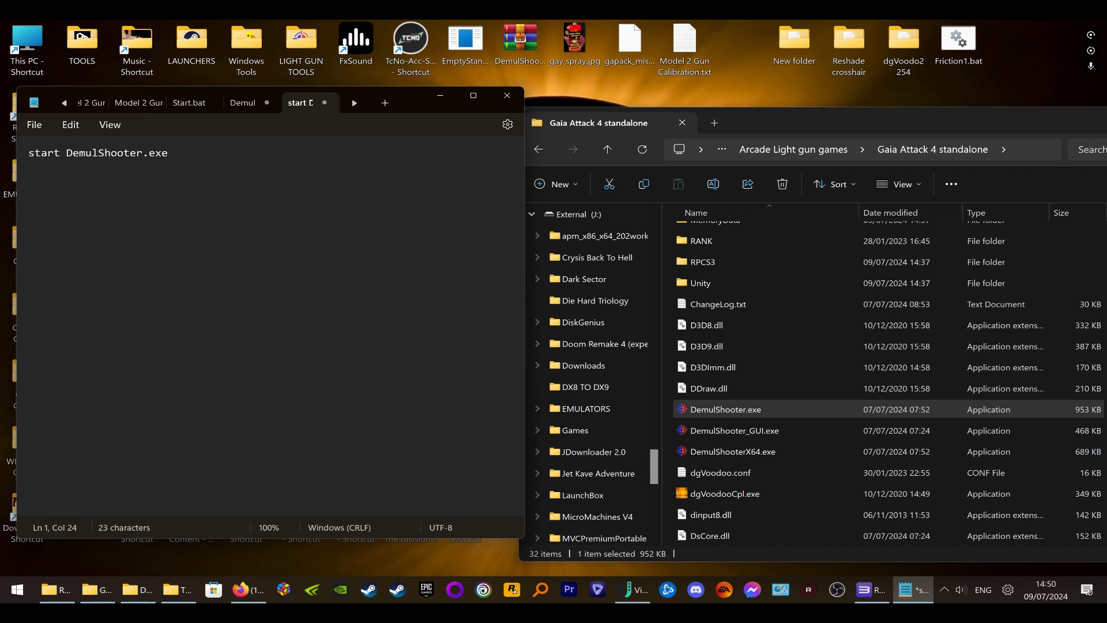
{"action": "right_click", "coordinate": [189, 156]}
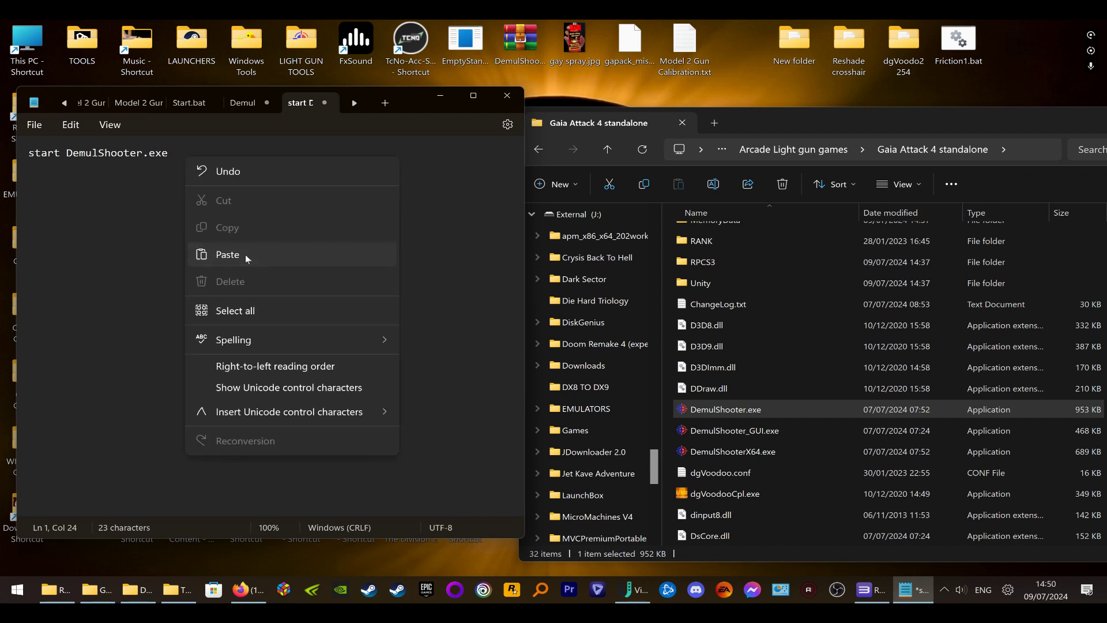
{"action": "left_click", "coordinate": [245, 254]}
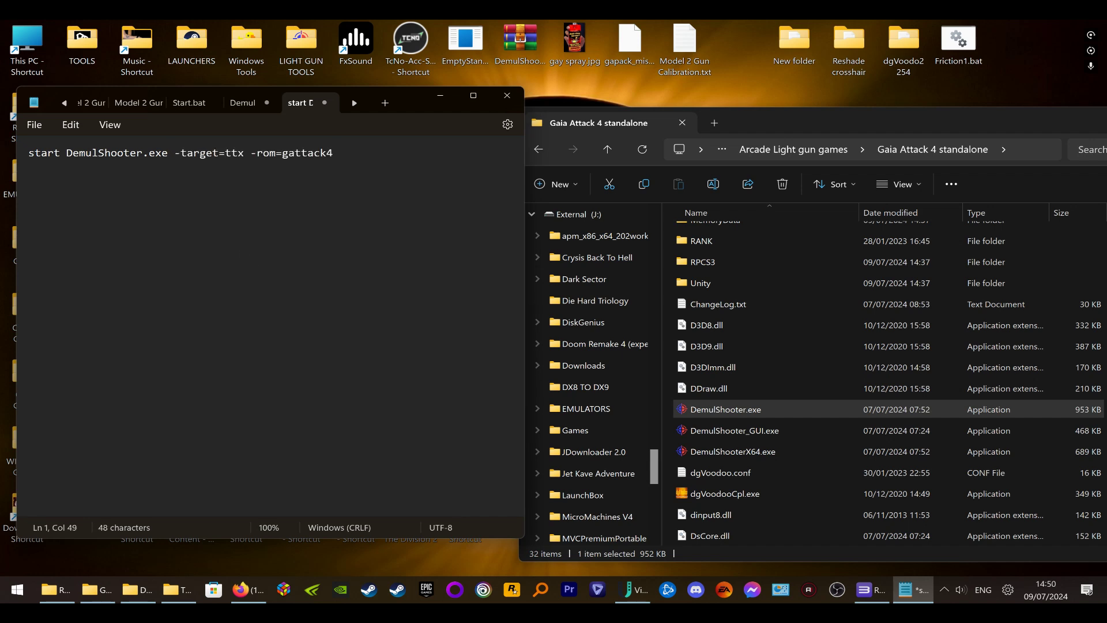
Add a second line reading "start game.exe" to launch the game executable found in the game folder
{"action": "key", "text": "Return"}
{"action": "scroll", "coordinate": [815, 441], "scroll_direction": "down", "scroll_amount": 2}
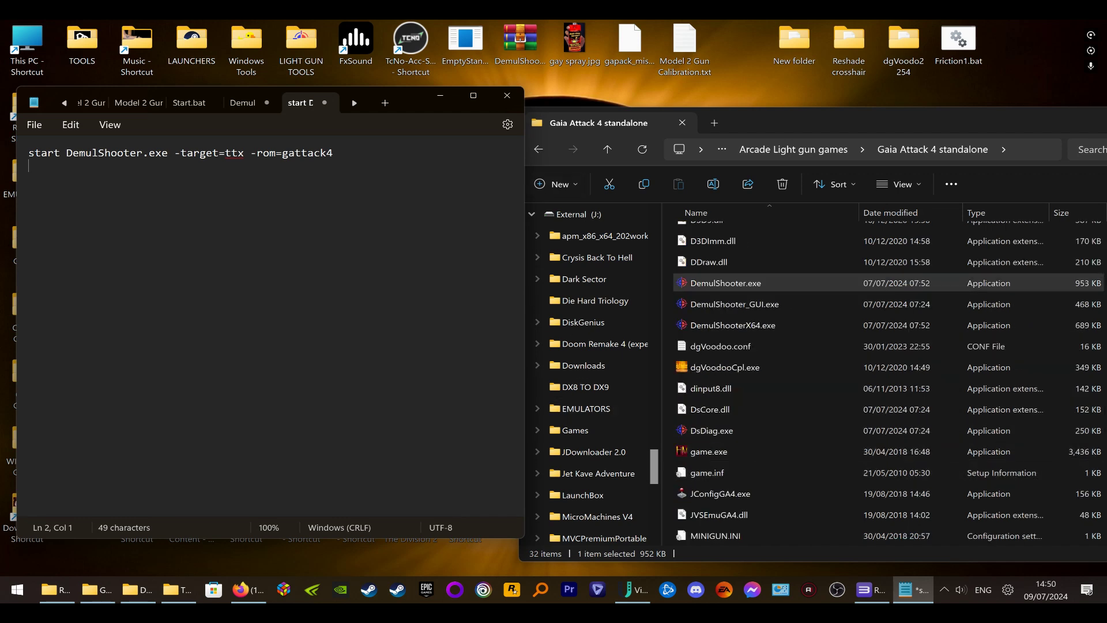
{"action": "type", "text": "start game.exe"}
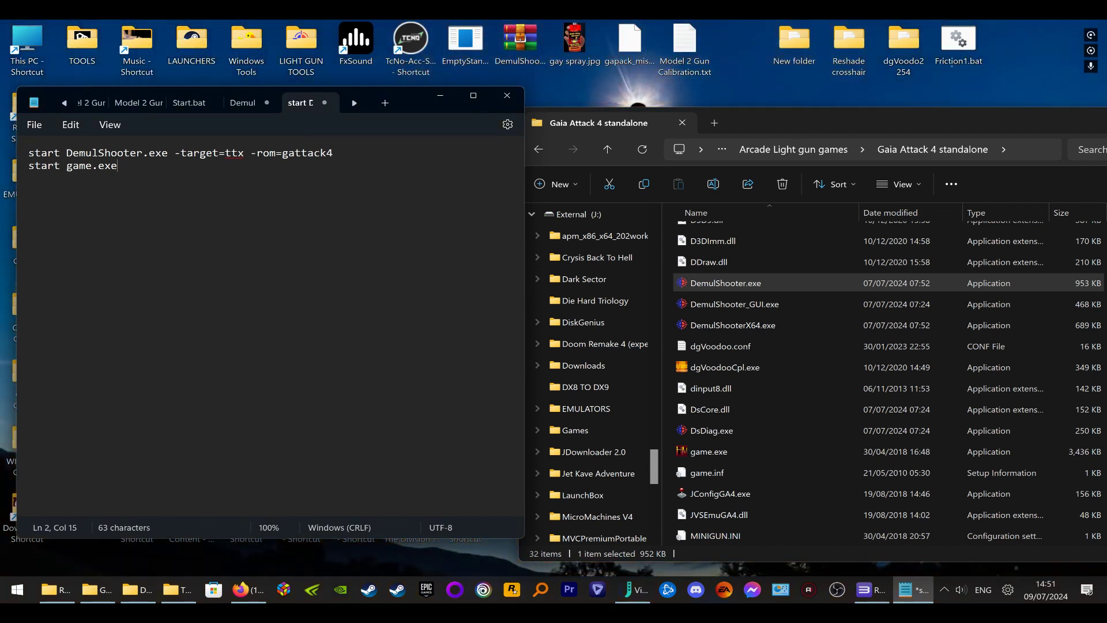
Begin saving the document under a new name, choosing EMULATORS (F:) > Arcade Light gun games > Gaia Attack 4 standalone as the destination
{"action": "left_click", "coordinate": [40, 128]}
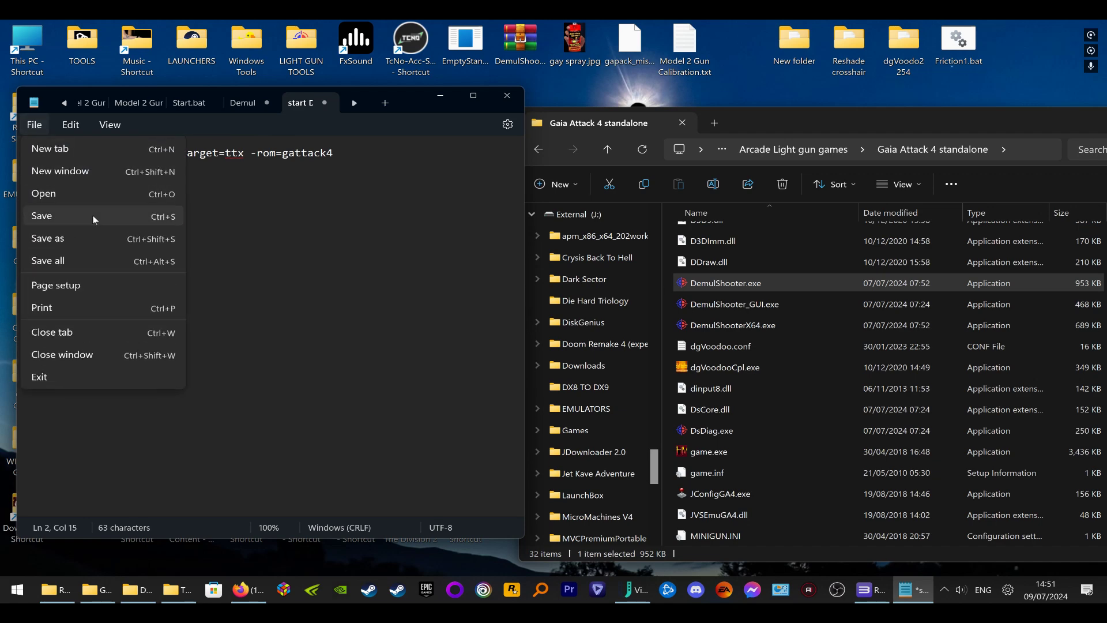
{"action": "left_click", "coordinate": [96, 238]}
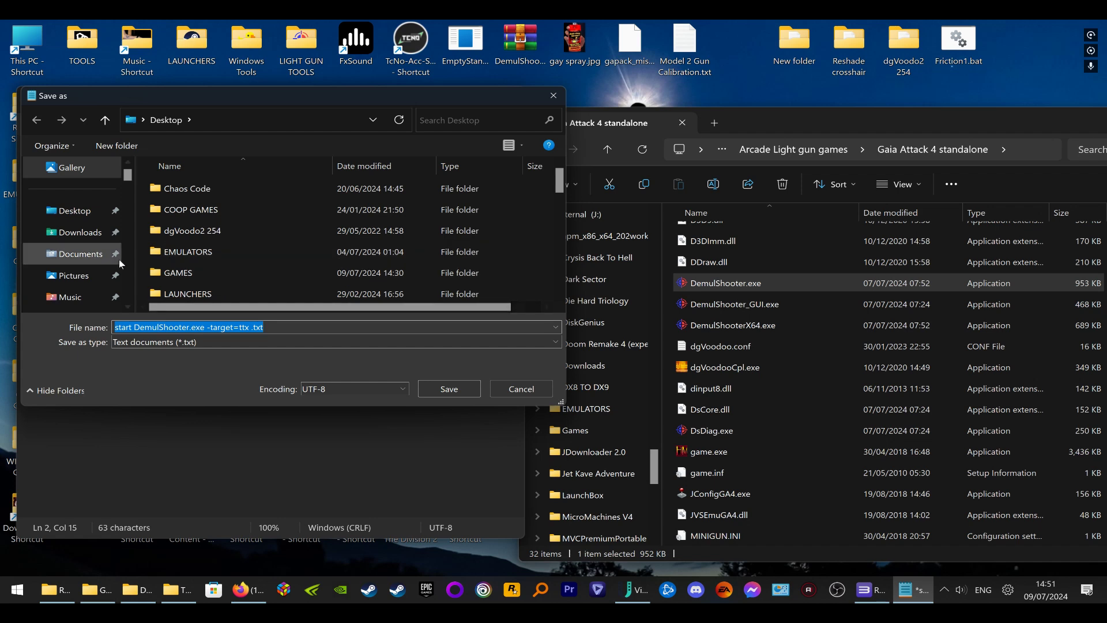
{"action": "scroll", "coordinate": [109, 248], "scroll_direction": "down", "scroll_amount": 5}
{"action": "scroll", "coordinate": [101, 239], "scroll_direction": "down", "scroll_amount": 3}
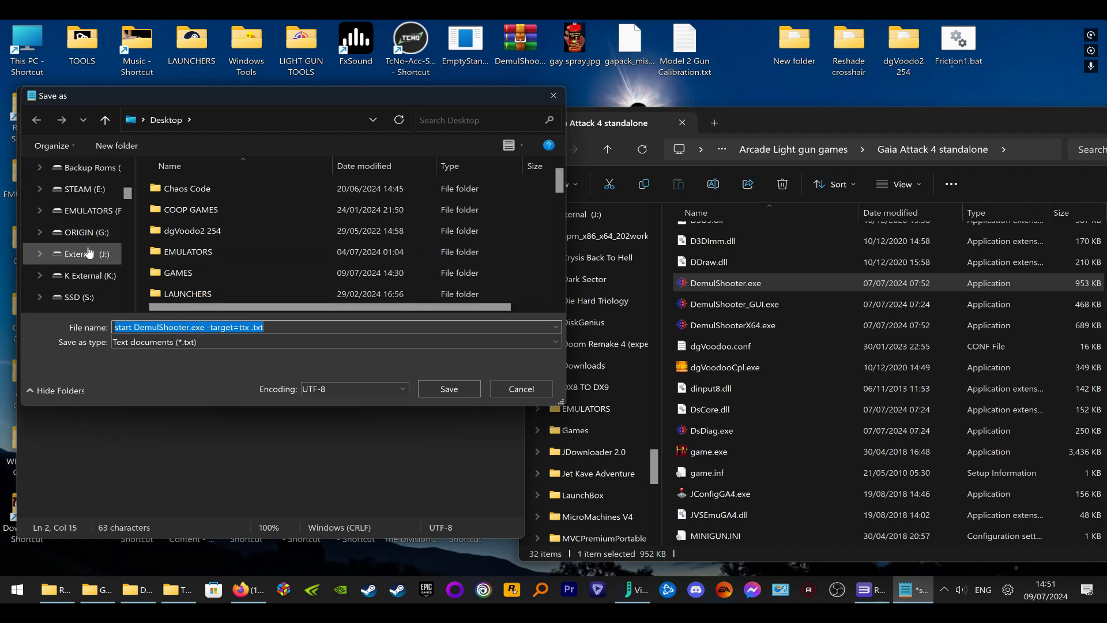
{"action": "left_click", "coordinate": [90, 211]}
{"action": "double_click", "coordinate": [246, 205]}
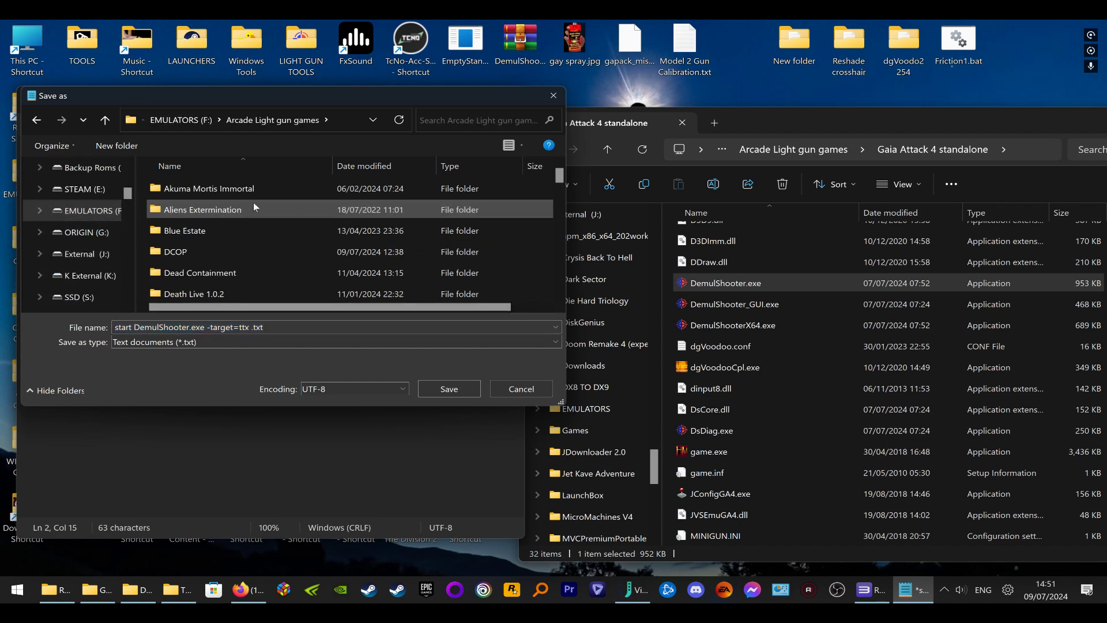
{"action": "scroll", "coordinate": [265, 207], "scroll_direction": "down", "scroll_amount": 2}
{"action": "scroll", "coordinate": [285, 219], "scroll_direction": "down", "scroll_amount": 2}
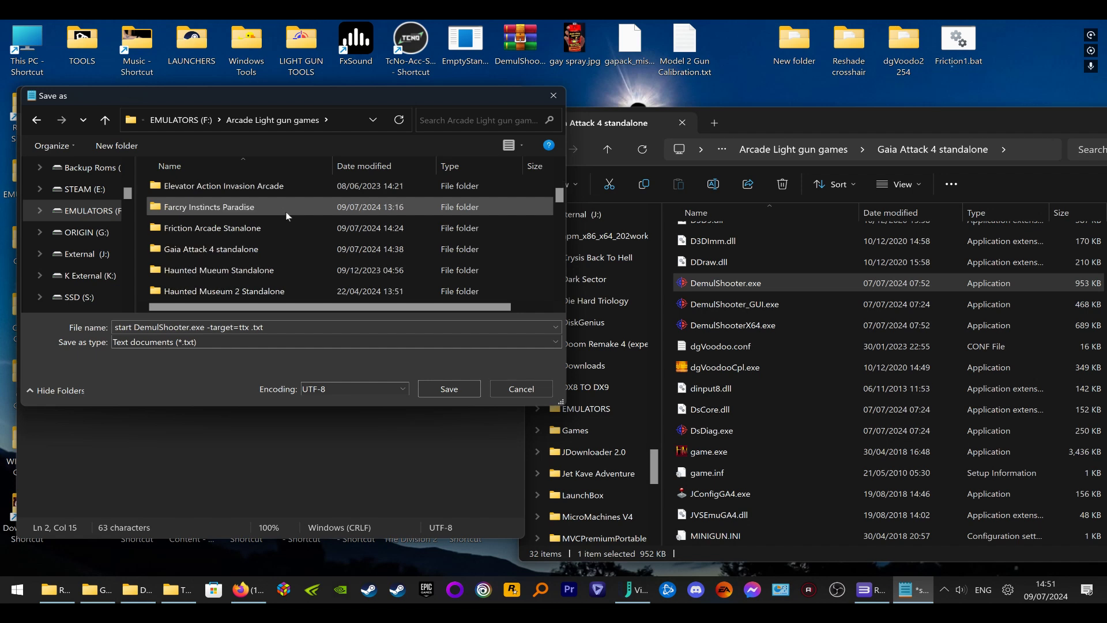
{"action": "scroll", "coordinate": [282, 230], "scroll_direction": "up", "scroll_amount": 1}
{"action": "double_click", "coordinate": [205, 248]}
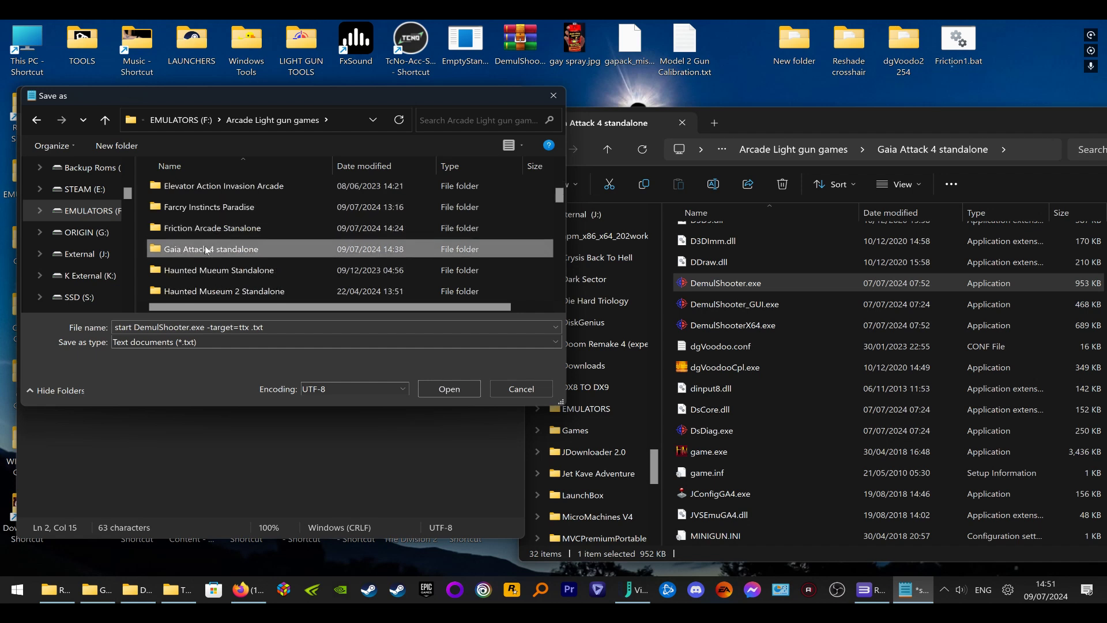
Save the document as "Gair Attack 4.bat" with the file type set to All files
{"action": "left_click", "coordinate": [229, 327]}
{"action": "left_click", "coordinate": [229, 327]}
{"action": "left_click_drag", "start_coordinate": [264, 327], "coordinate": [113, 327]}
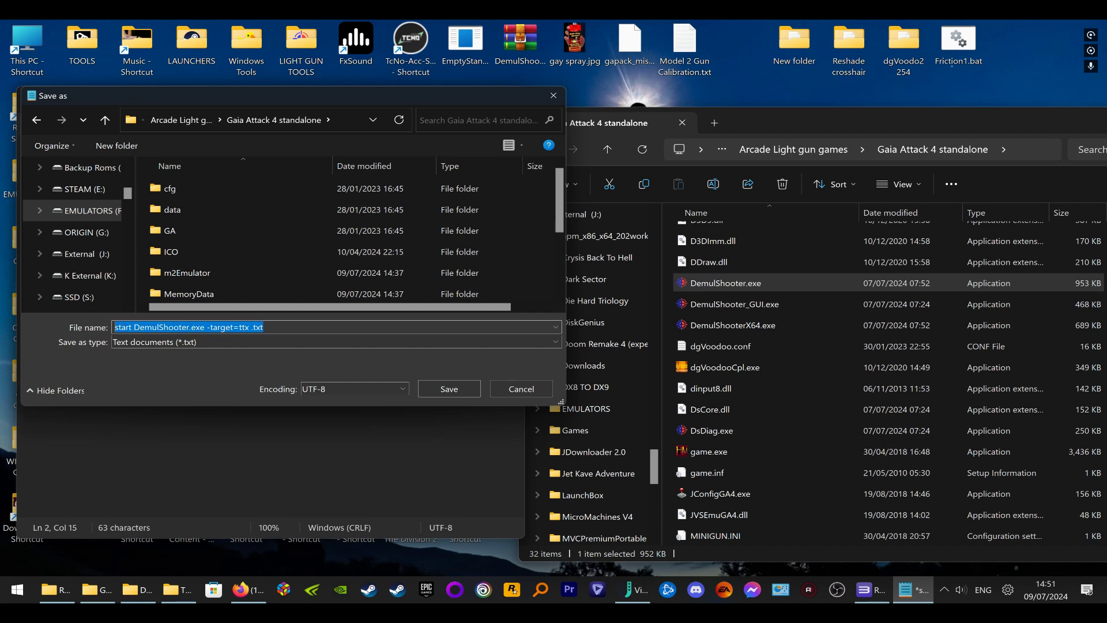
{"action": "type", "text": "ga"}
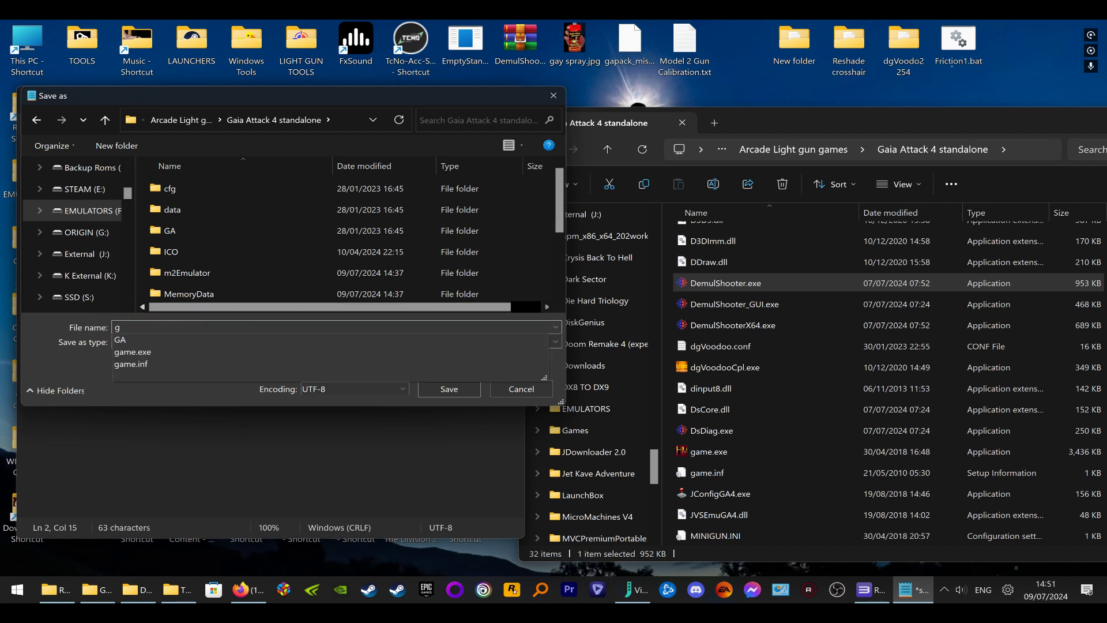
{"action": "key", "text": "BackSpace"}
{"action": "type", "text": "Gair Attack 4"}
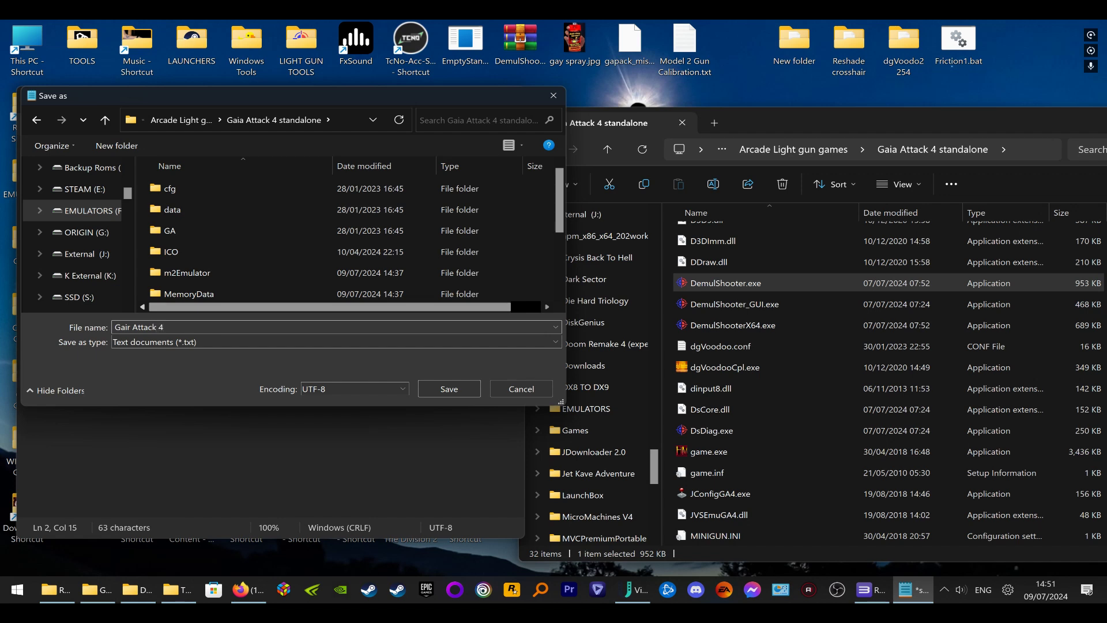
{"action": "left_click", "coordinate": [241, 341]}
{"action": "left_click", "coordinate": [226, 366]}
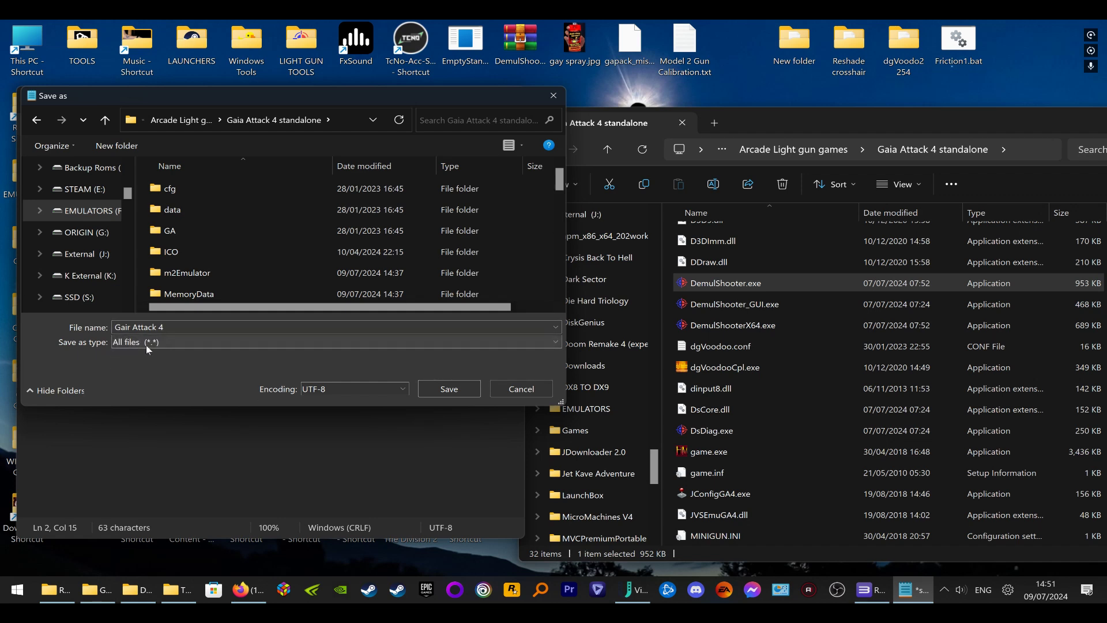
{"action": "left_click", "coordinate": [168, 327]}
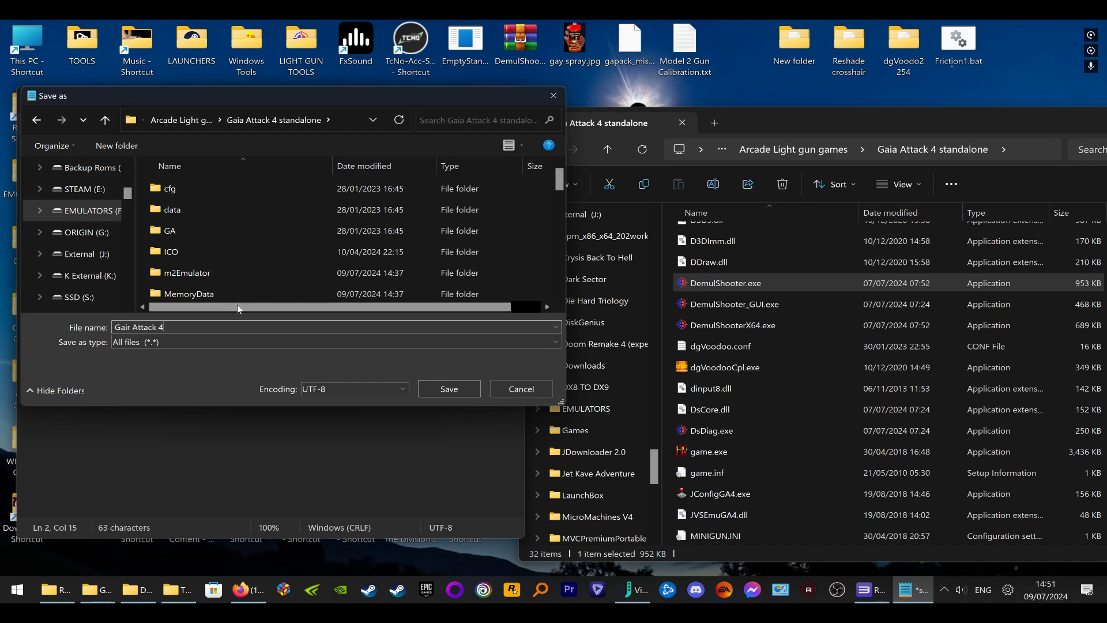
{"action": "type", "text": "bin"}
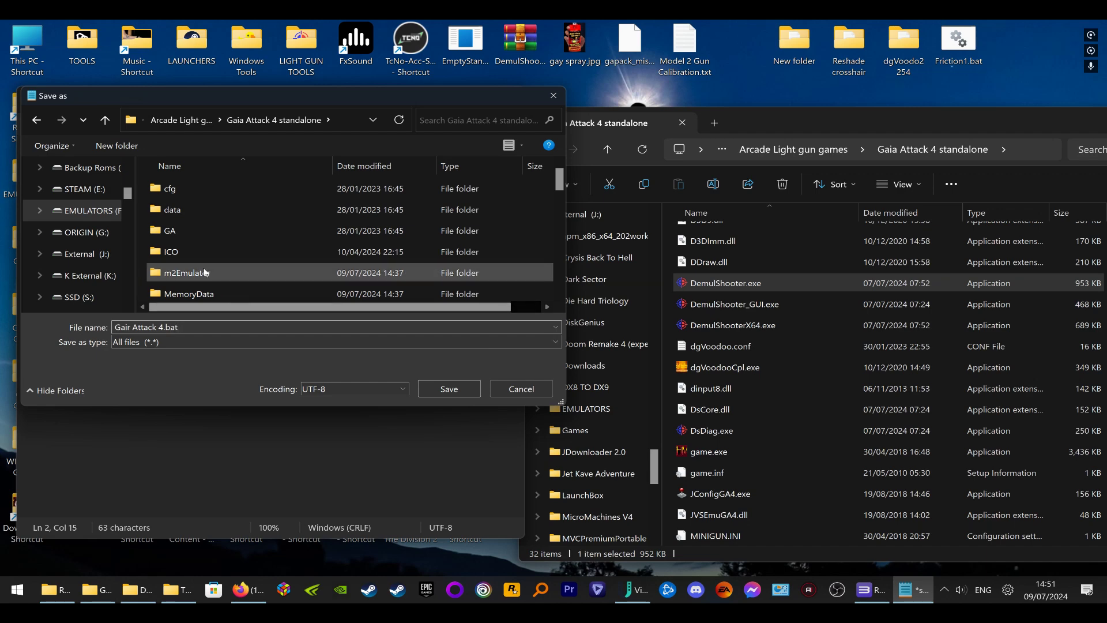
{"action": "left_click", "coordinate": [449, 389]}
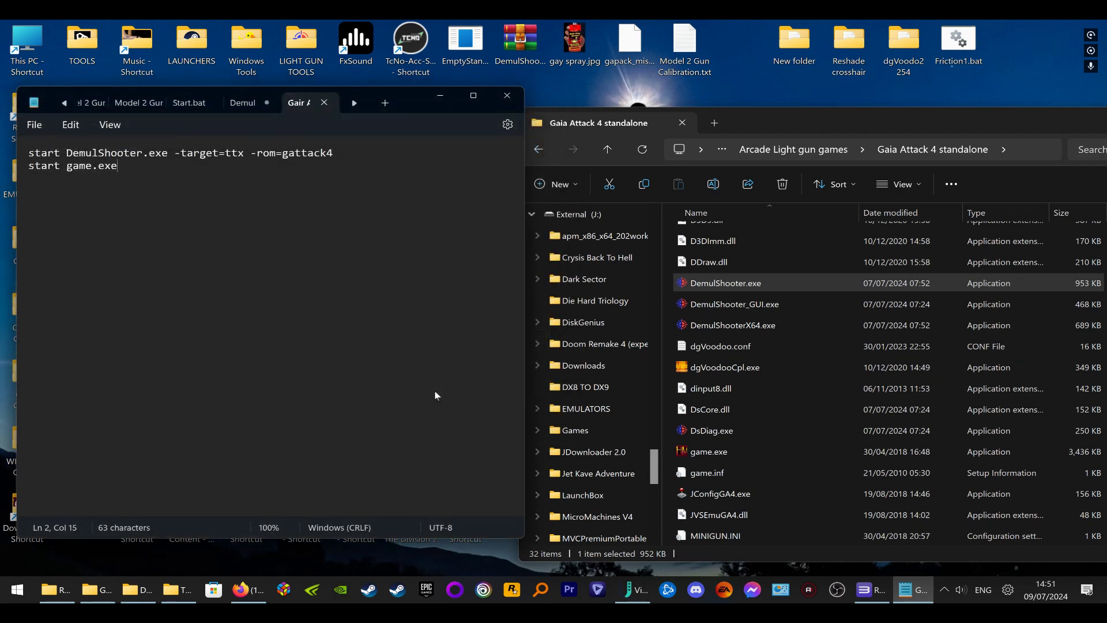
Correct the name of the saved batch file in the game folder to "Gaia Attack 4.bat"
{"action": "scroll", "coordinate": [830, 384], "scroll_direction": "down", "scroll_amount": 2}
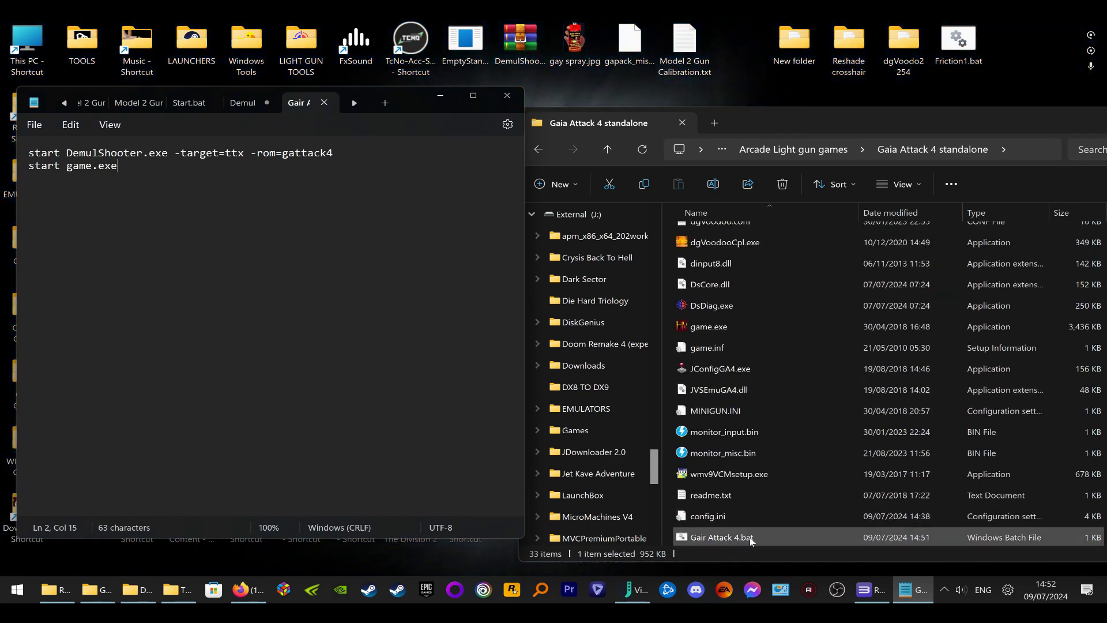
{"action": "left_click", "coordinate": [704, 539]}
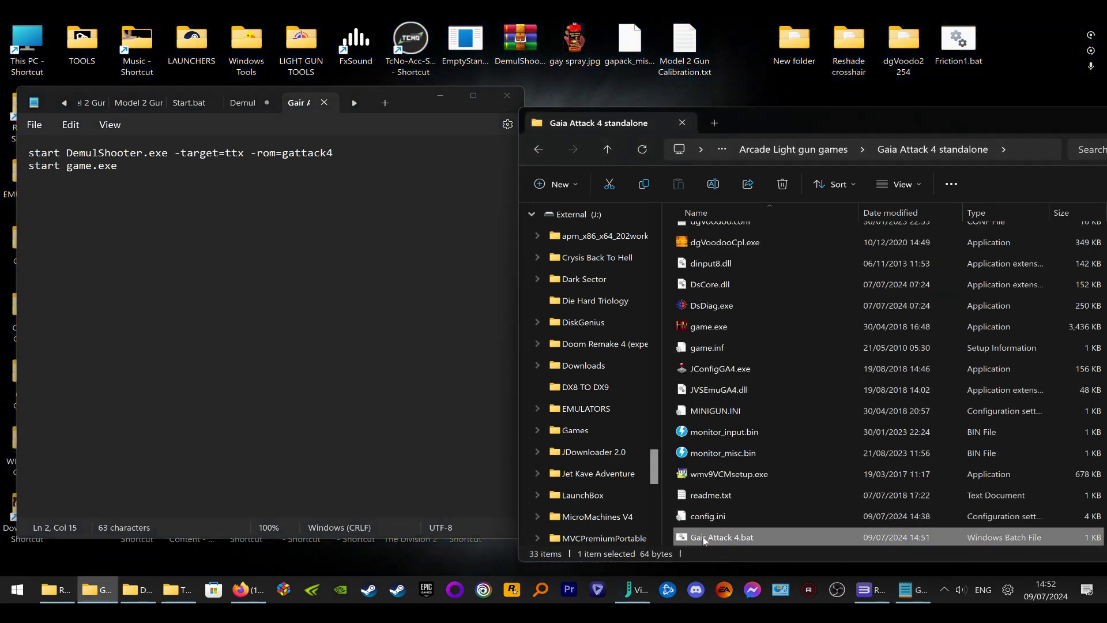
{"action": "left_click", "coordinate": [691, 539]}
{"action": "left_click", "coordinate": [708, 536]}
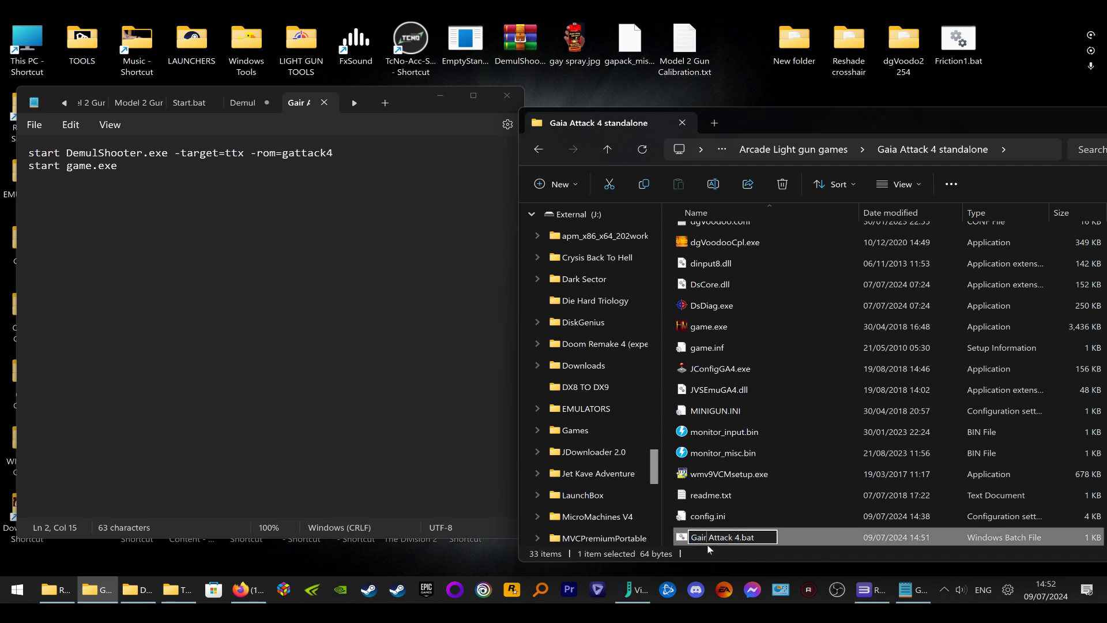
{"action": "key", "text": "BackSpace"}
{"action": "type", "text": "a"}
{"action": "left_click", "coordinate": [709, 549]}
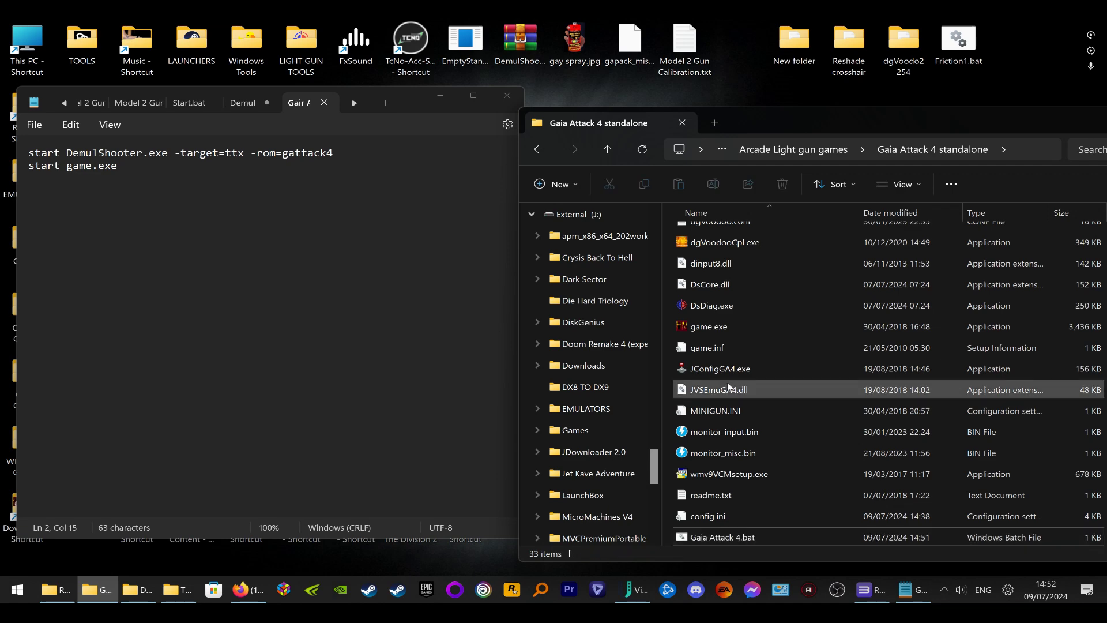
Run Gaia Attack 4.bat to test that it launches the game, and exit the game
{"action": "left_click", "coordinate": [699, 539]}
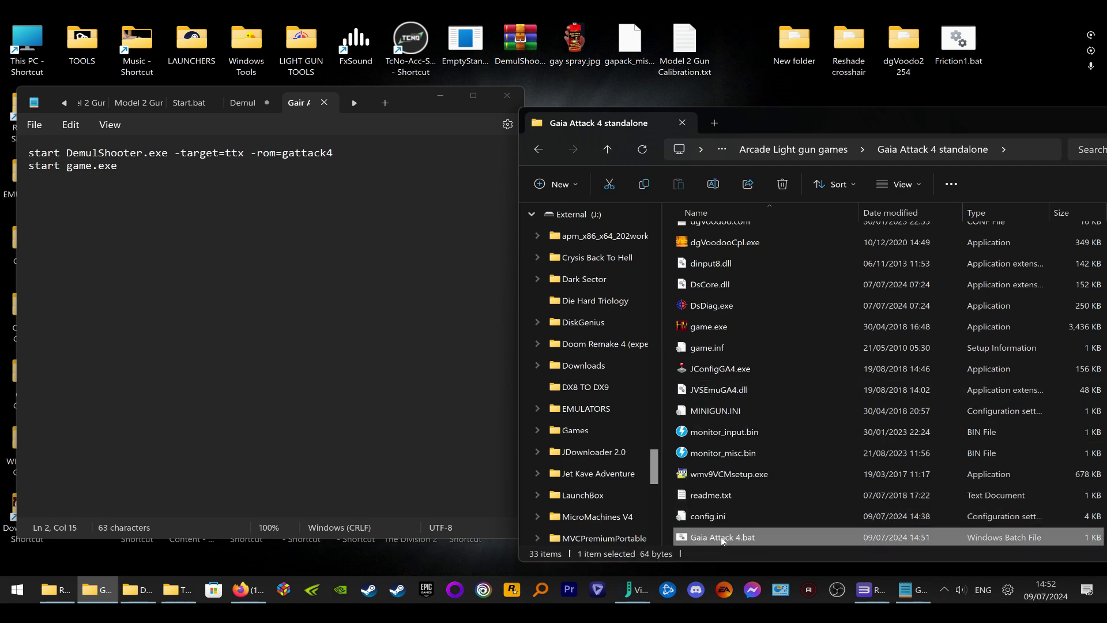
{"action": "double_click", "coordinate": [722, 538]}
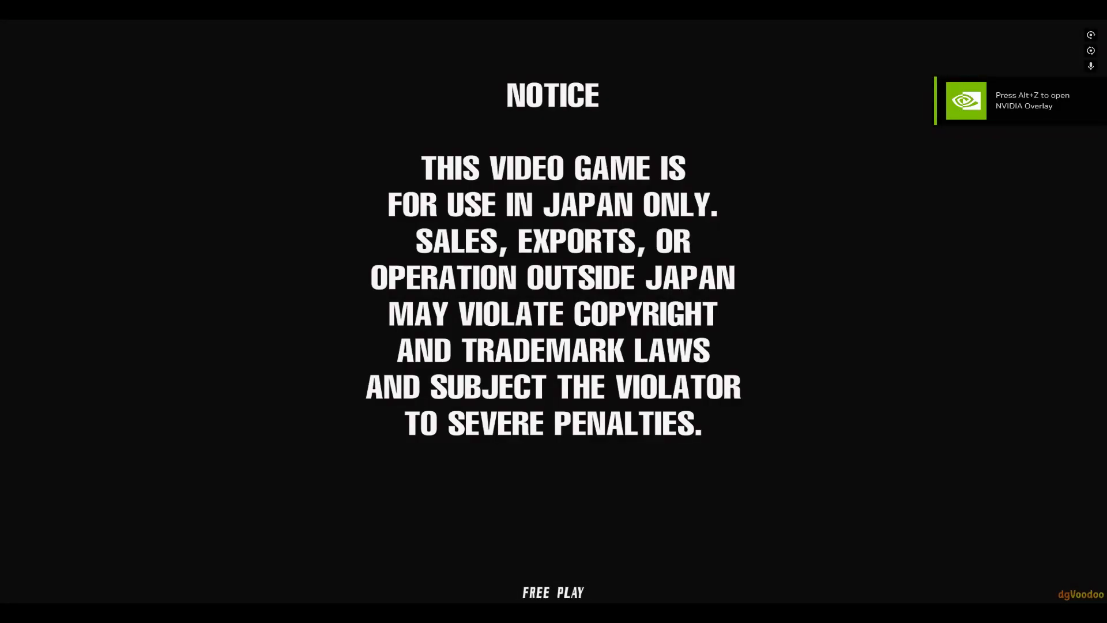
{"action": "key", "text": "Escape"}
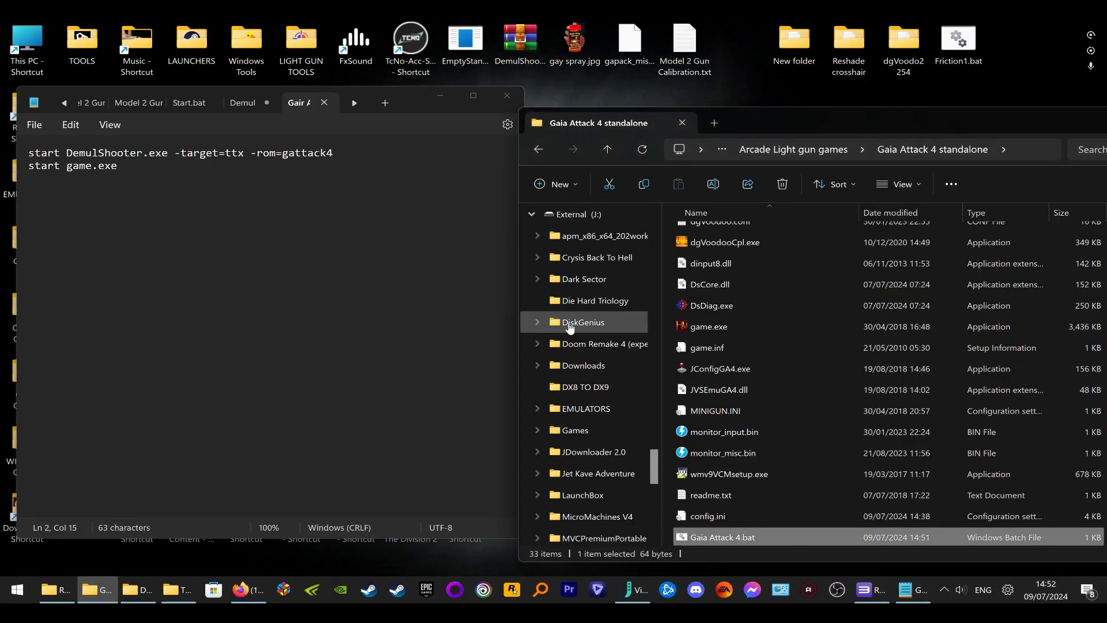
Open Advanced BAT to EXE Converter v4.61 from the TOOLS folder and load Gaia Attack 4.bat into it
{"action": "left_click", "coordinate": [441, 94]}
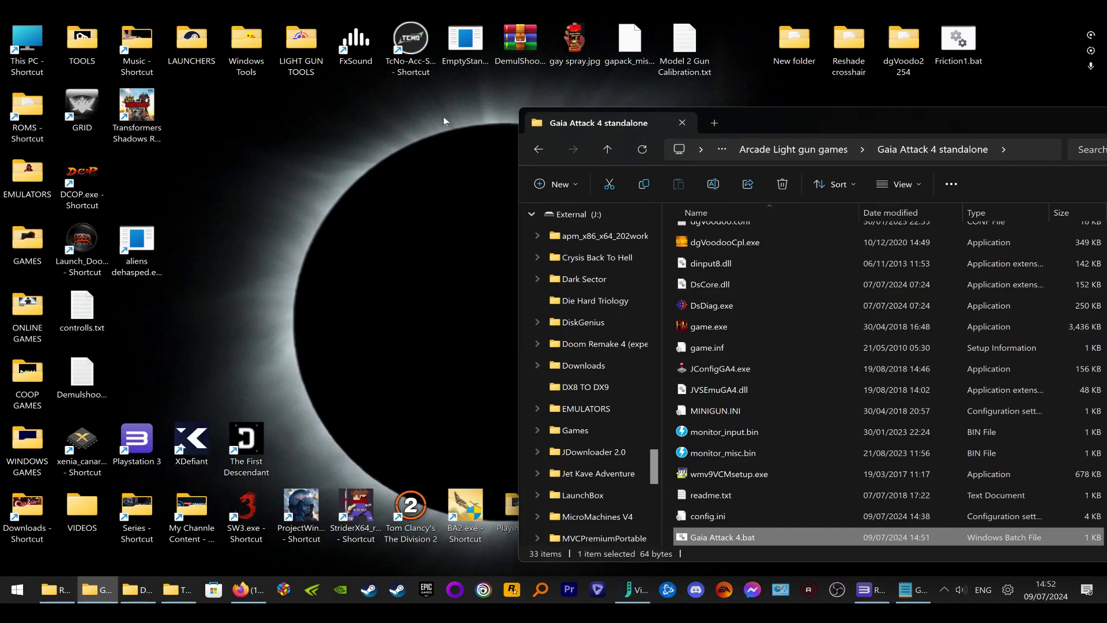
{"action": "left_click_drag", "start_coordinate": [797, 124], "coordinate": [809, 94]}
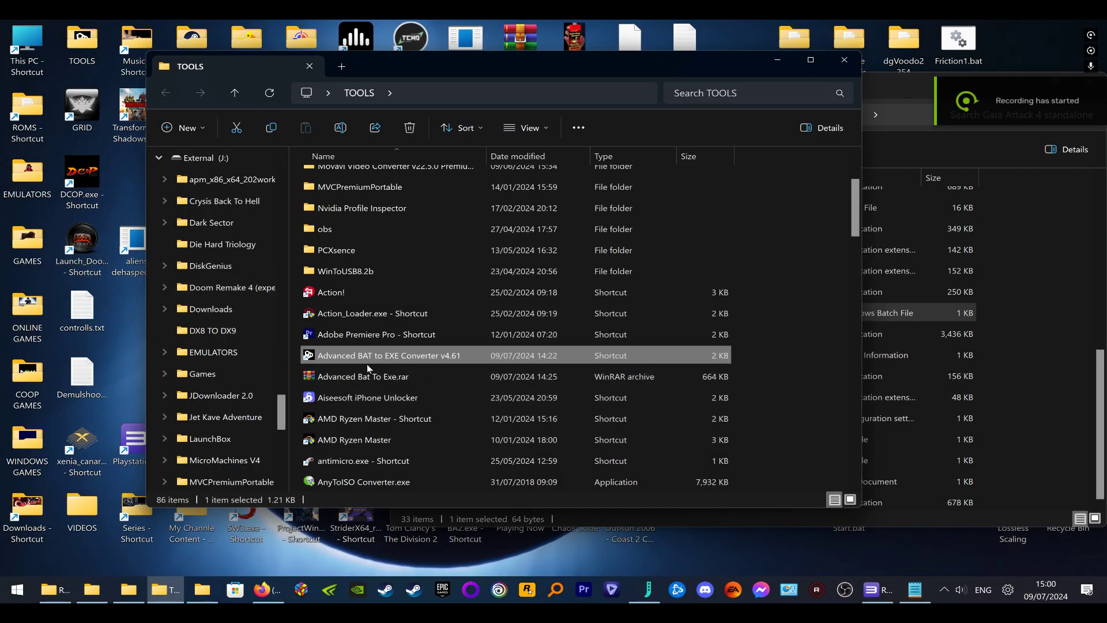
{"action": "double_click", "coordinate": [361, 356]}
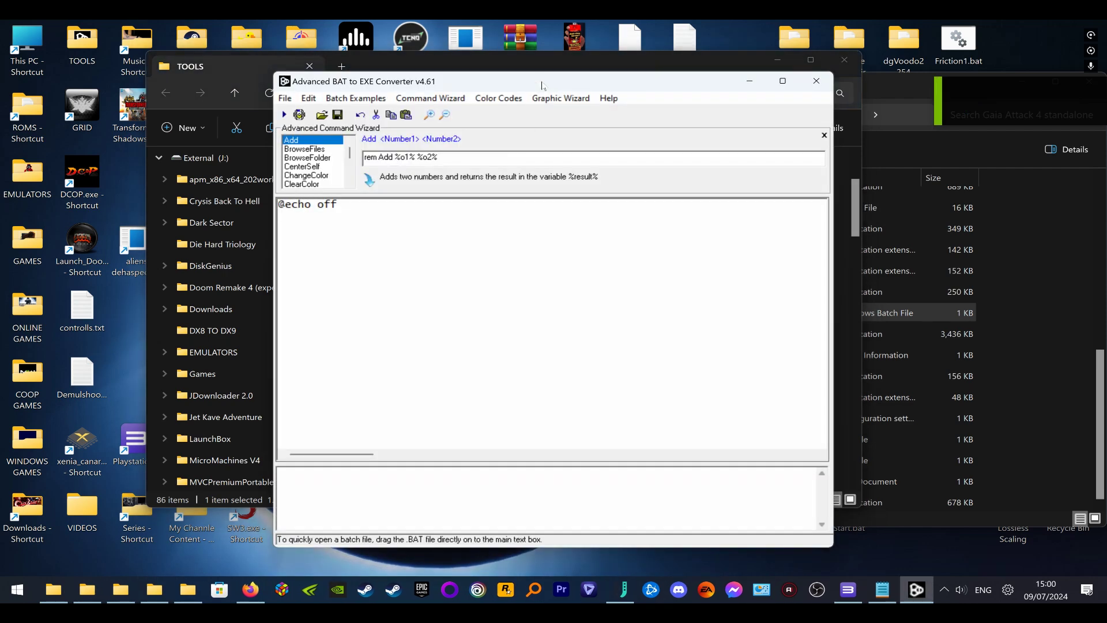
{"action": "left_click", "coordinate": [927, 91]}
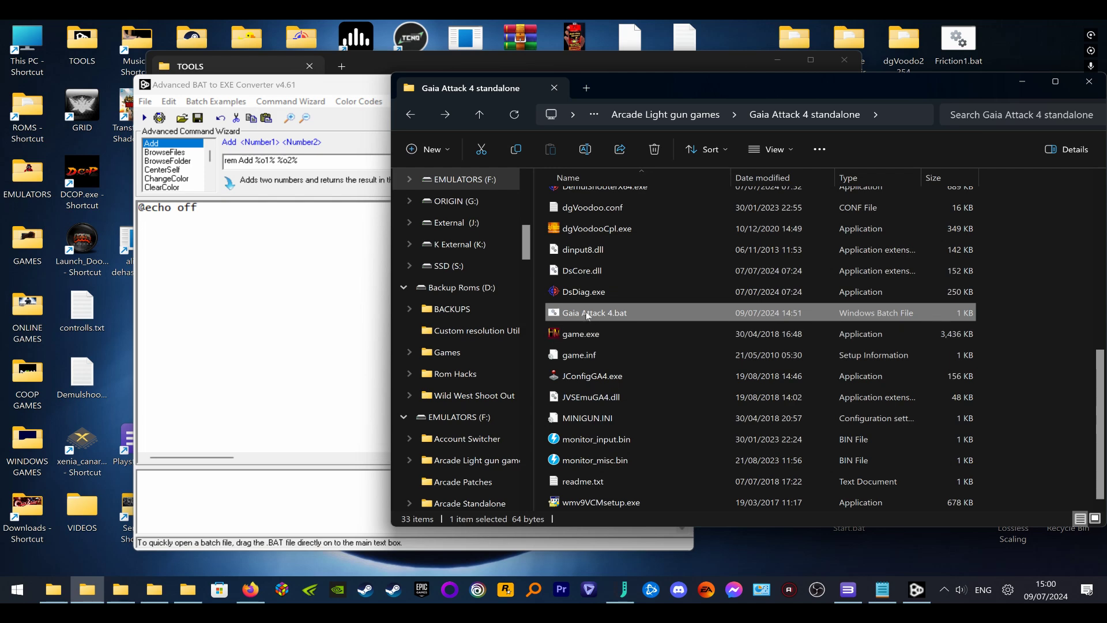
{"action": "left_click_drag", "start_coordinate": [589, 315], "coordinate": [267, 307]}
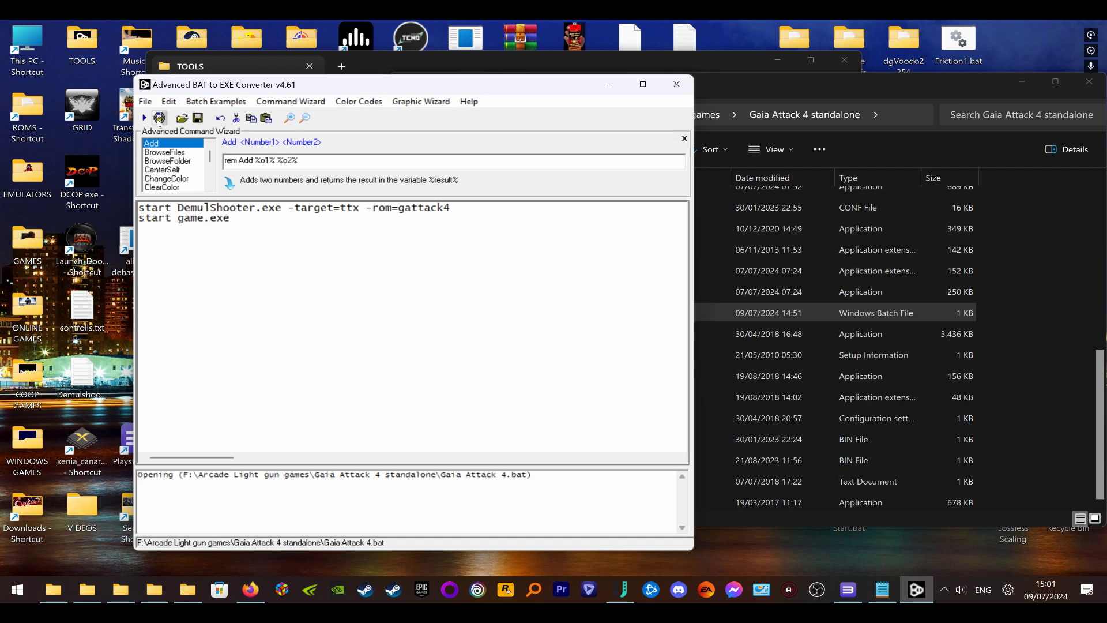
Build the batch file into an executable named "Gaia Attack 4" on the Desktop with the default EXE options, and close the converter
{"action": "left_click", "coordinate": [159, 118]}
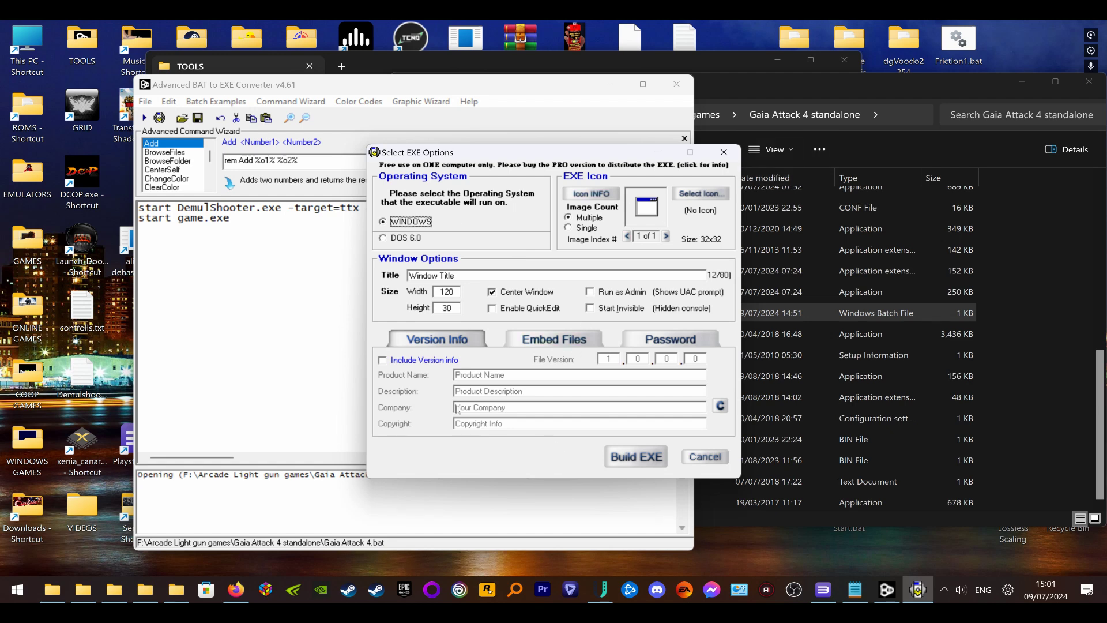
{"action": "left_click", "coordinate": [618, 460]}
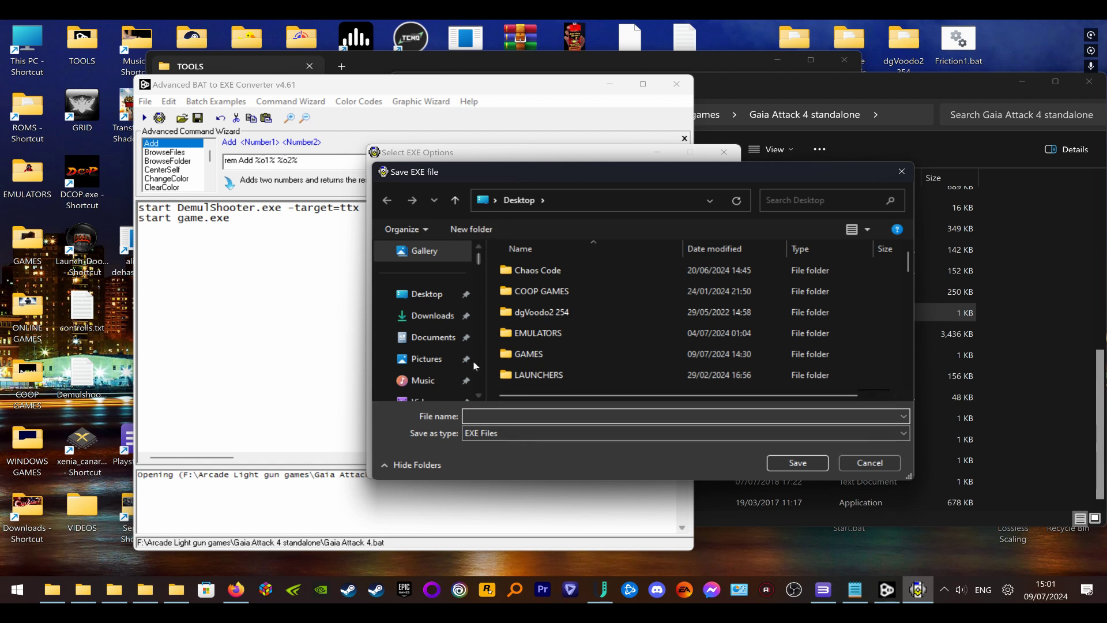
{"action": "type", "text": "Ga"}
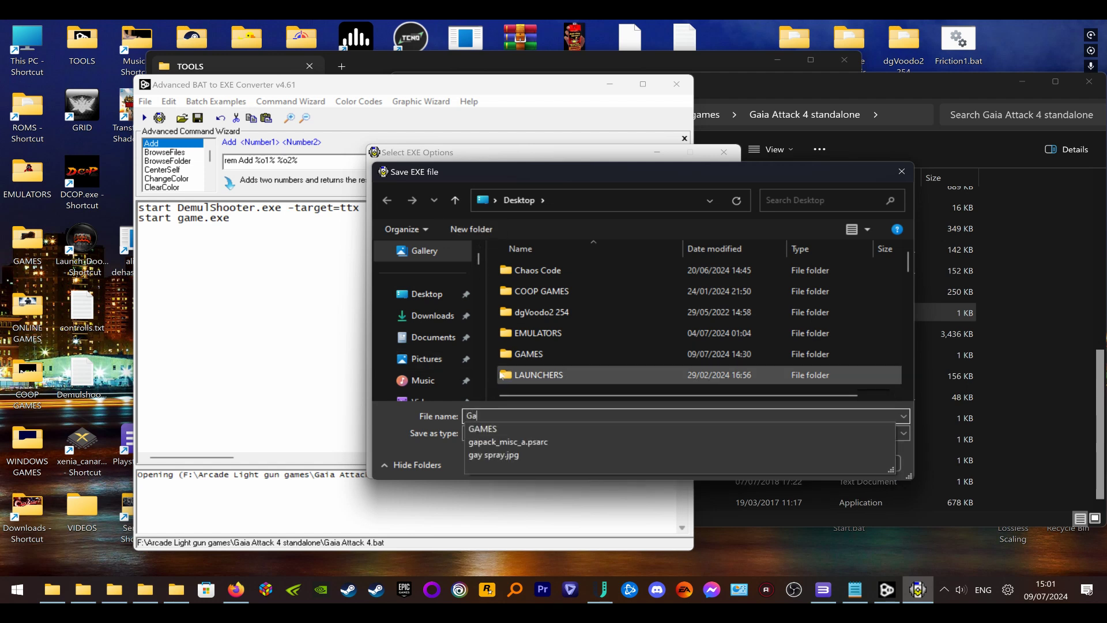
{"action": "type", "text": "ia A"}
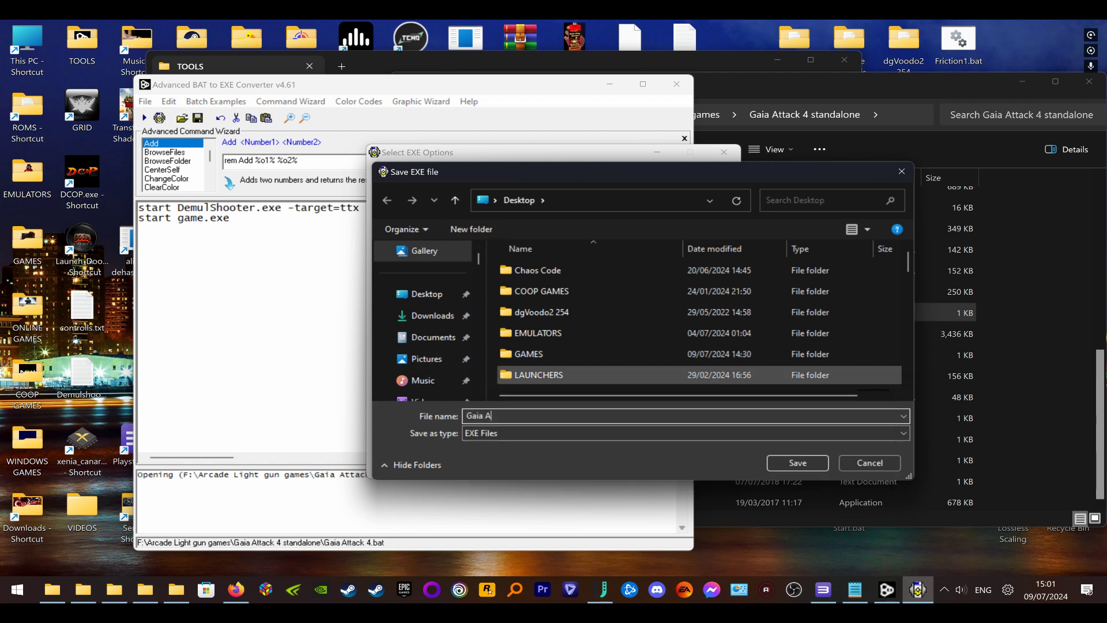
{"action": "type", "text": "ttack 4"}
{"action": "left_click", "coordinate": [798, 462]}
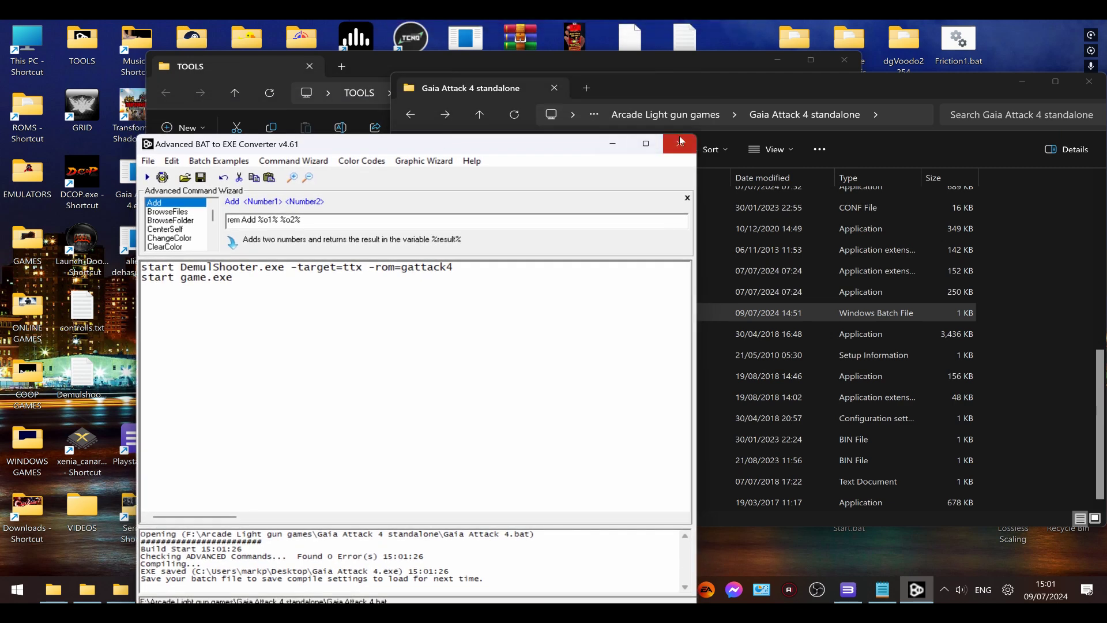
{"action": "left_click", "coordinate": [679, 137]}
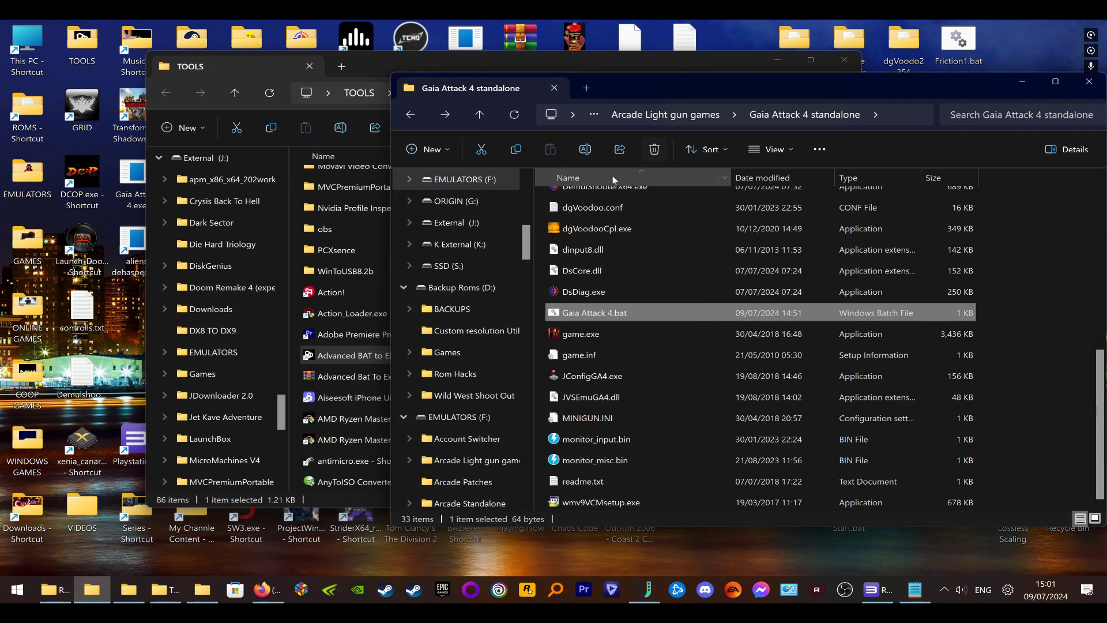
Copy Gaia Attack 4.exe from the desktop into the Gaia Attack 4 standalone folder
{"action": "left_click", "coordinate": [133, 181]}
{"action": "left_click_drag", "start_coordinate": [133, 181], "coordinate": [542, 362]}
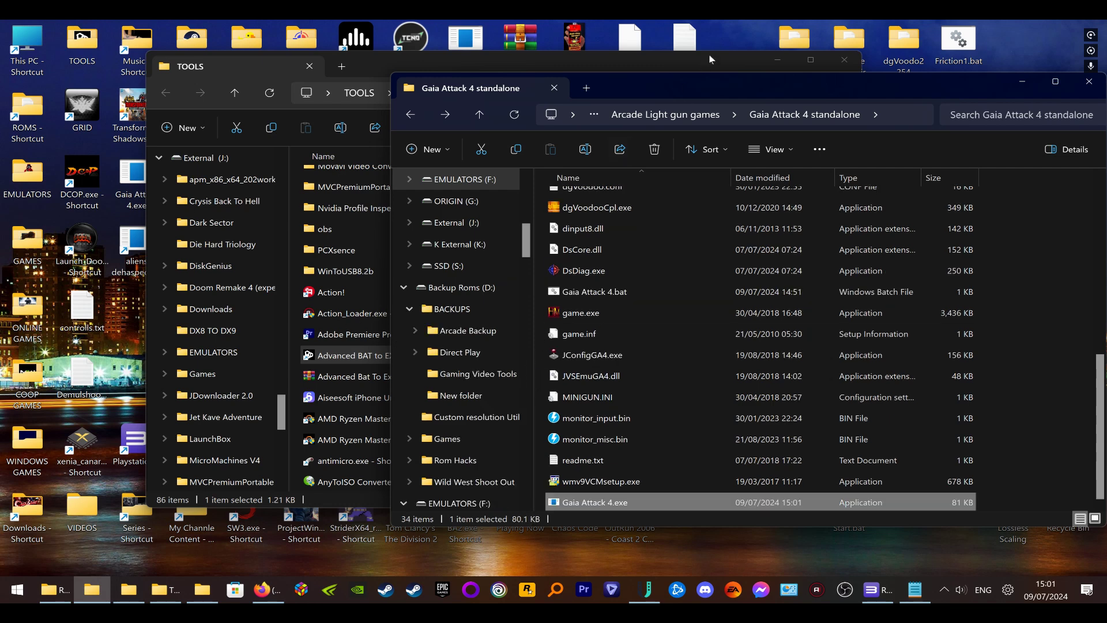
{"action": "left_click", "coordinate": [765, 65]}
{"action": "left_click_drag", "start_coordinate": [727, 88], "coordinate": [774, 65]}
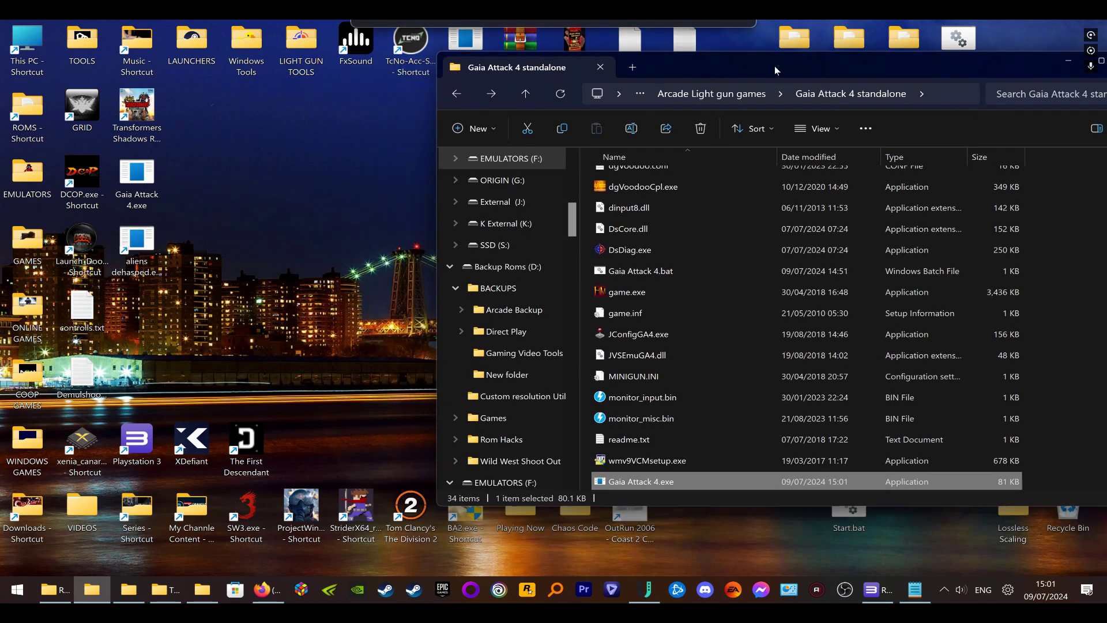
Create a desktop shortcut to the Gaia Attack 4.exe located in the game folder
{"action": "right_click", "coordinate": [634, 480]}
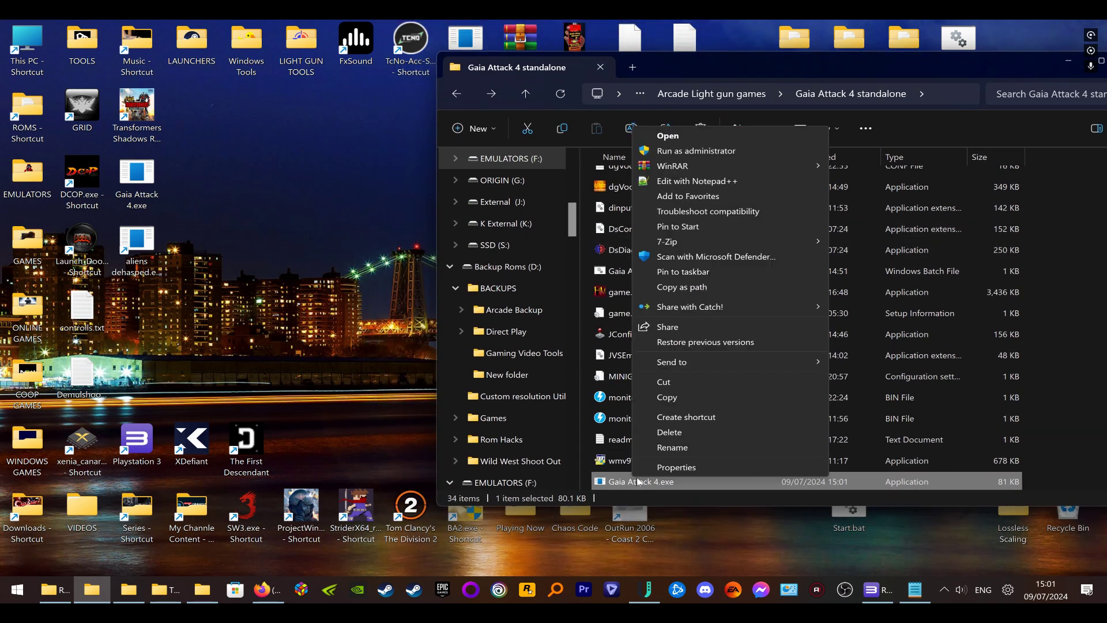
{"action": "mouse_move", "coordinate": [718, 363]}
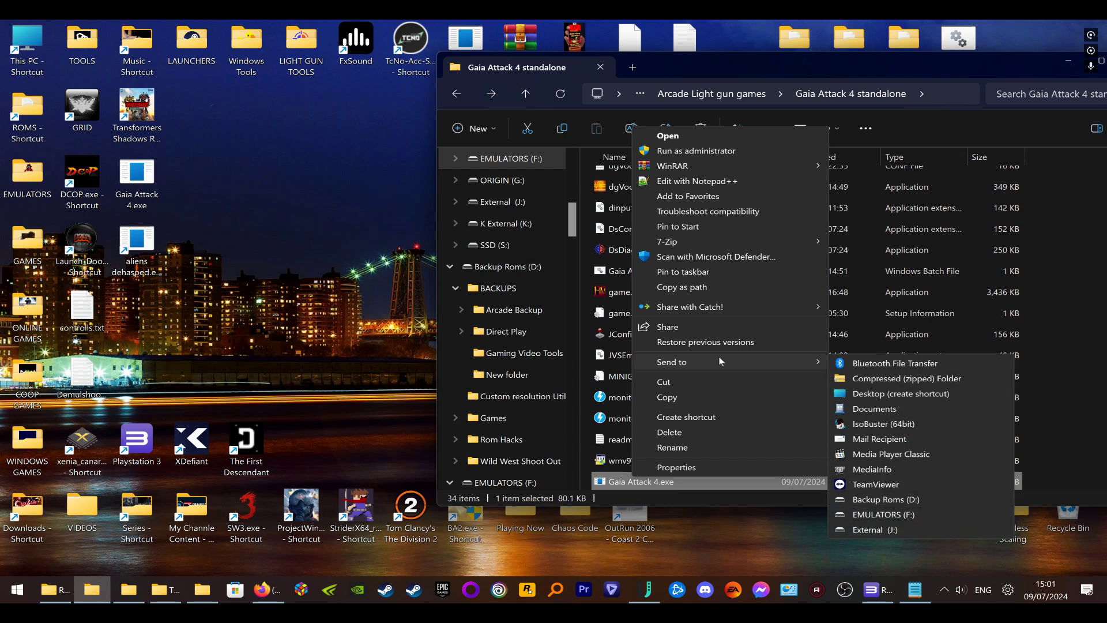
{"action": "left_click", "coordinate": [898, 397]}
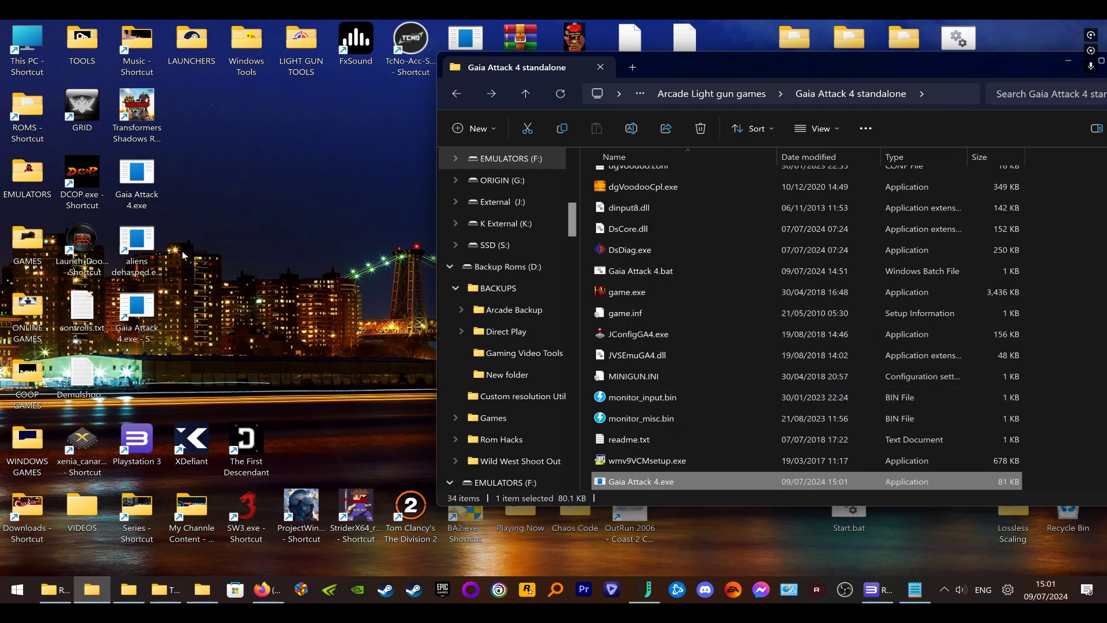
Permanently delete the original Gaia Attack 4.exe from the desktop, keeping the shortcut
{"action": "left_click", "coordinate": [140, 169]}
{"action": "key", "text": "shift+Delete"}
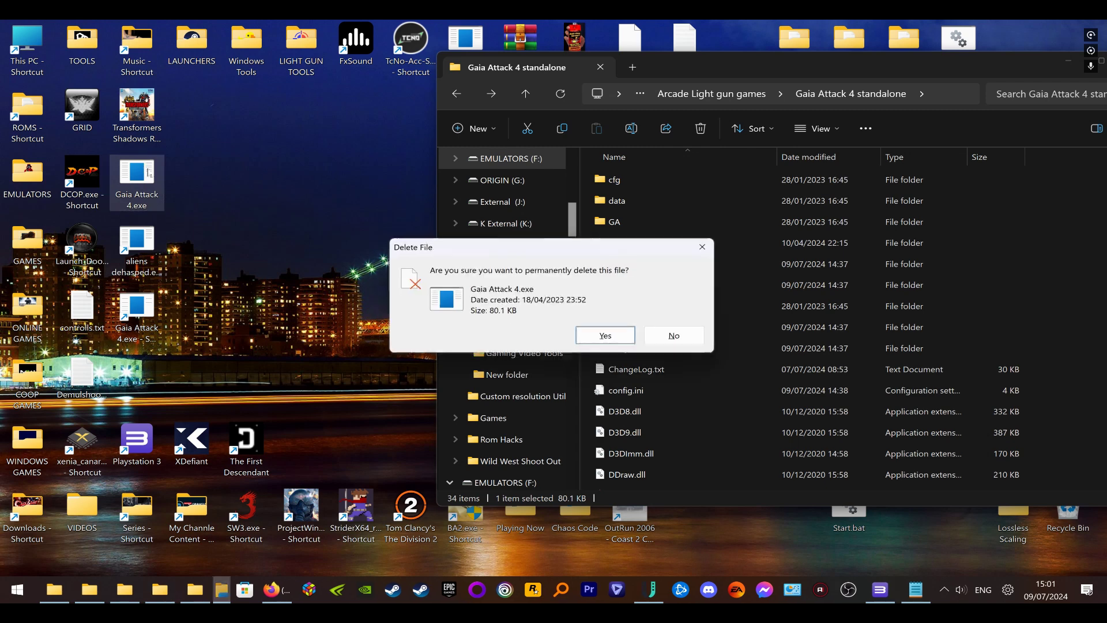
{"action": "left_click", "coordinate": [604, 339]}
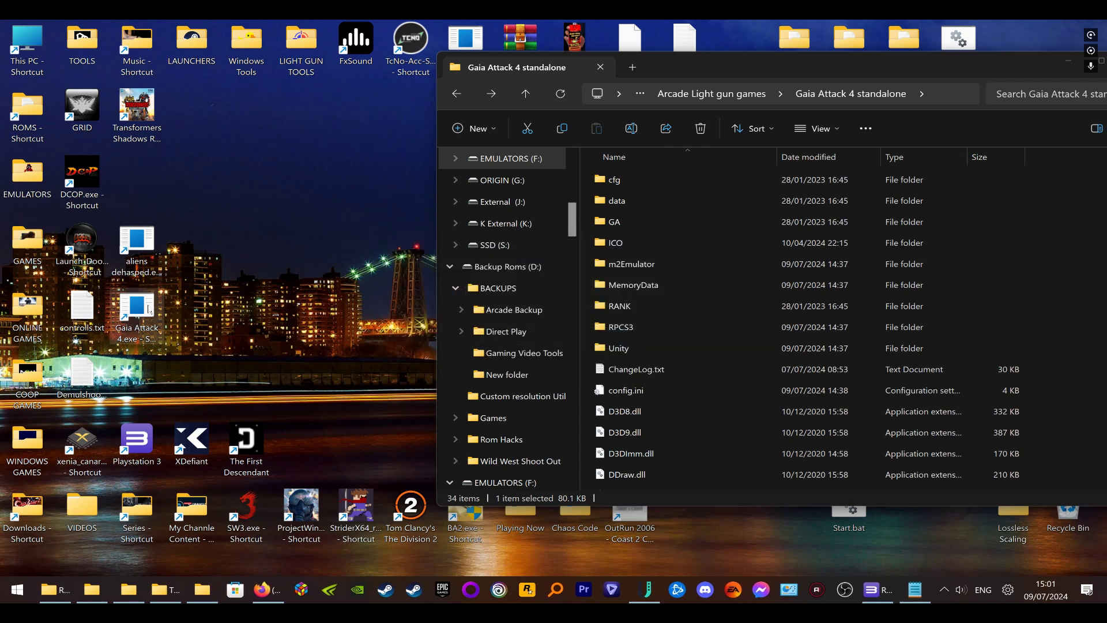
Move the Gaia Attack 4 shortcut to a free spot on the desktop and start browsing for a new icon file in its properties
{"action": "left_click_drag", "start_coordinate": [149, 310], "coordinate": [245, 321]}
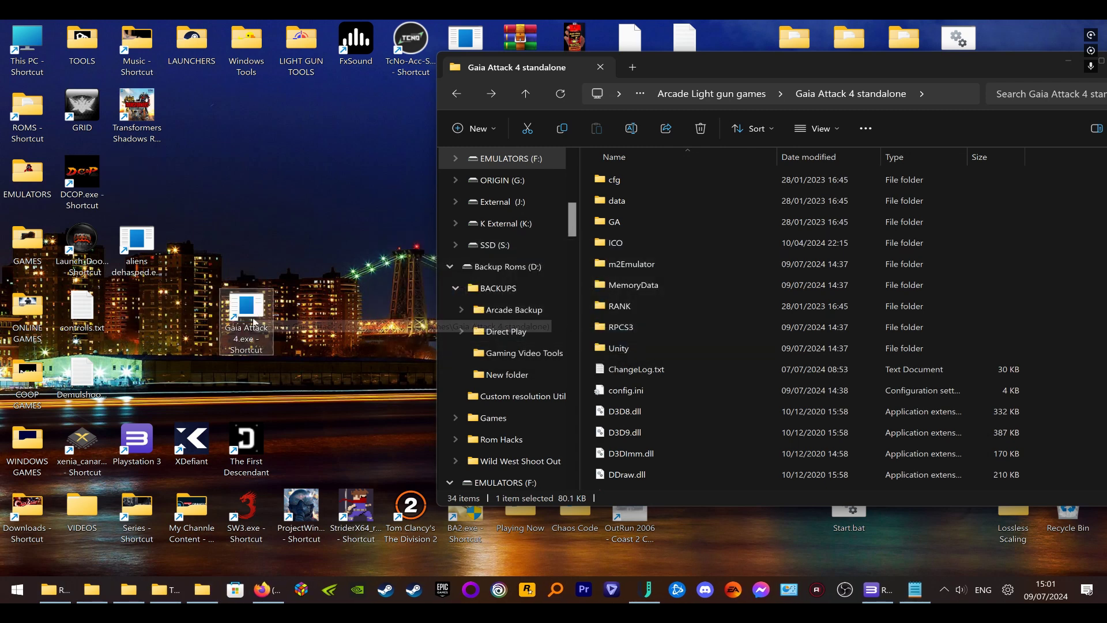
{"action": "right_click", "coordinate": [249, 310]}
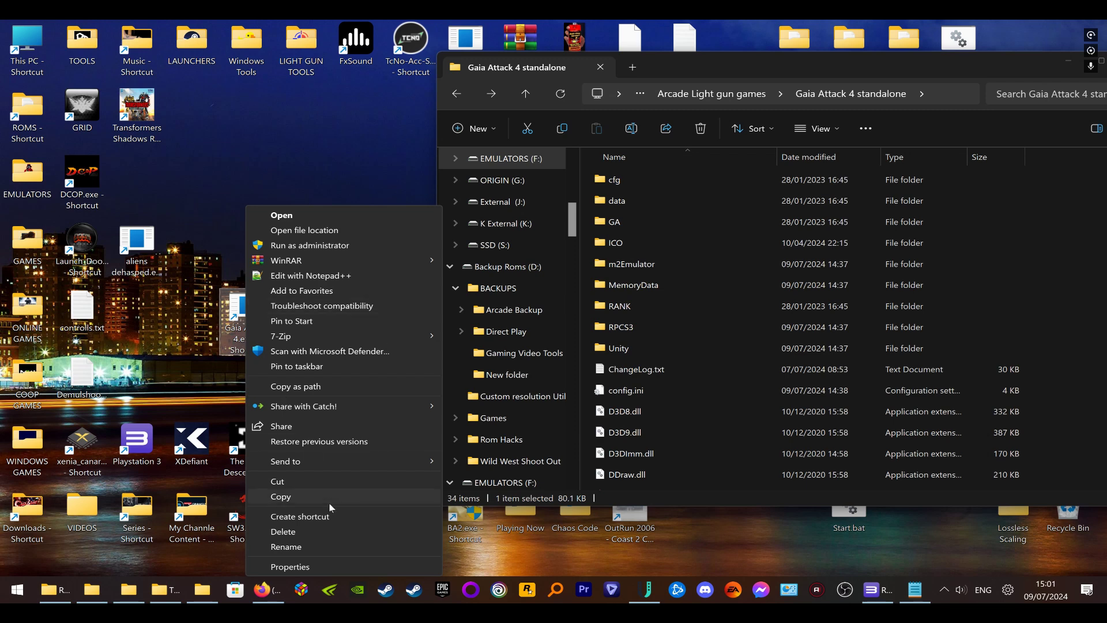
{"action": "left_click", "coordinate": [338, 565]}
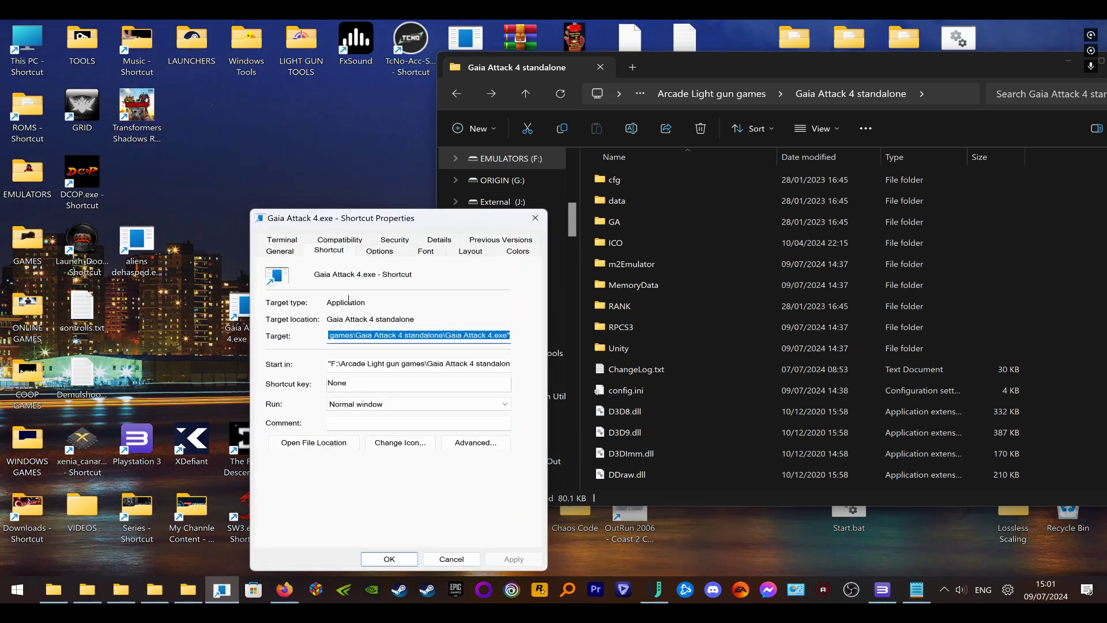
{"action": "left_click", "coordinate": [406, 444]}
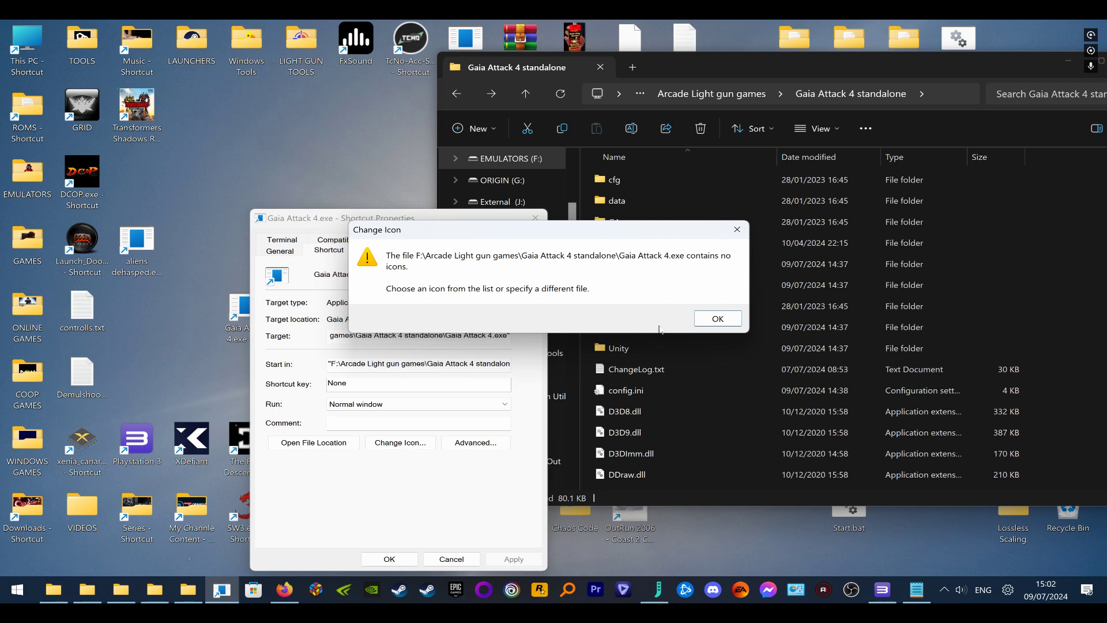
{"action": "left_click", "coordinate": [718, 318]}
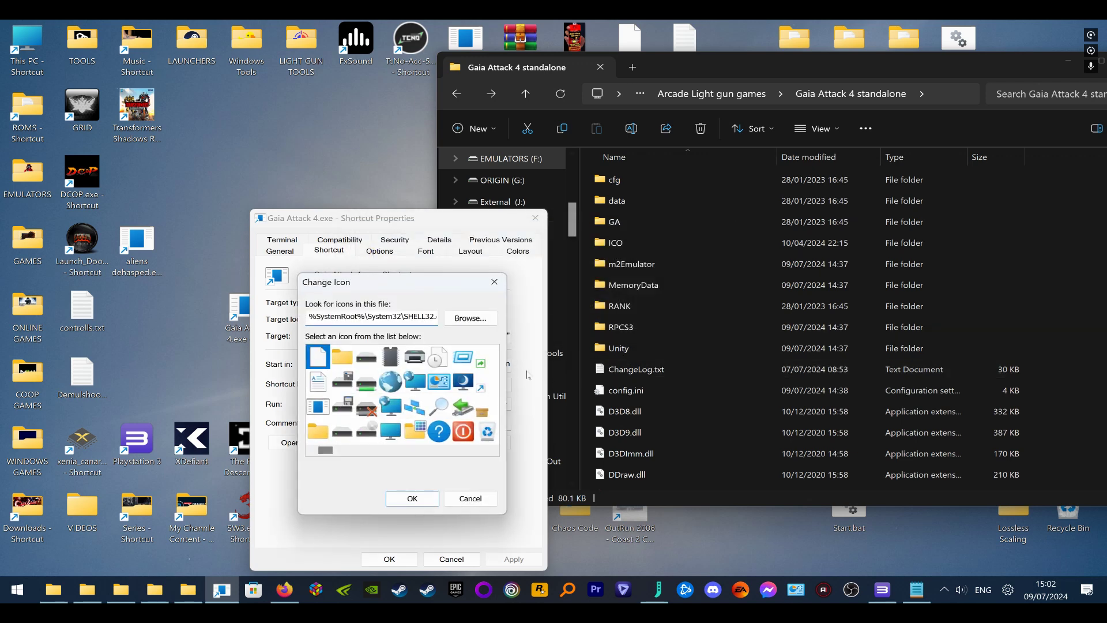
{"action": "left_click", "coordinate": [465, 319]}
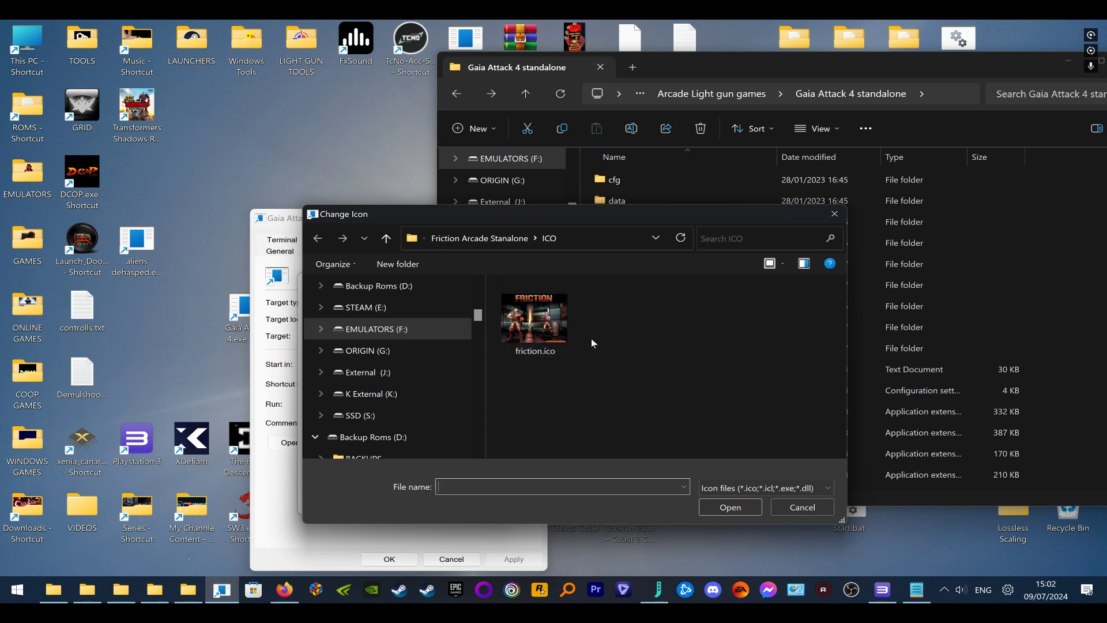
Navigate the icon file browser to the Gaia Attack 4 standalone folder within Arcade Light gun games
{"action": "left_click", "coordinate": [386, 239]}
{"action": "left_click", "coordinate": [386, 239]}
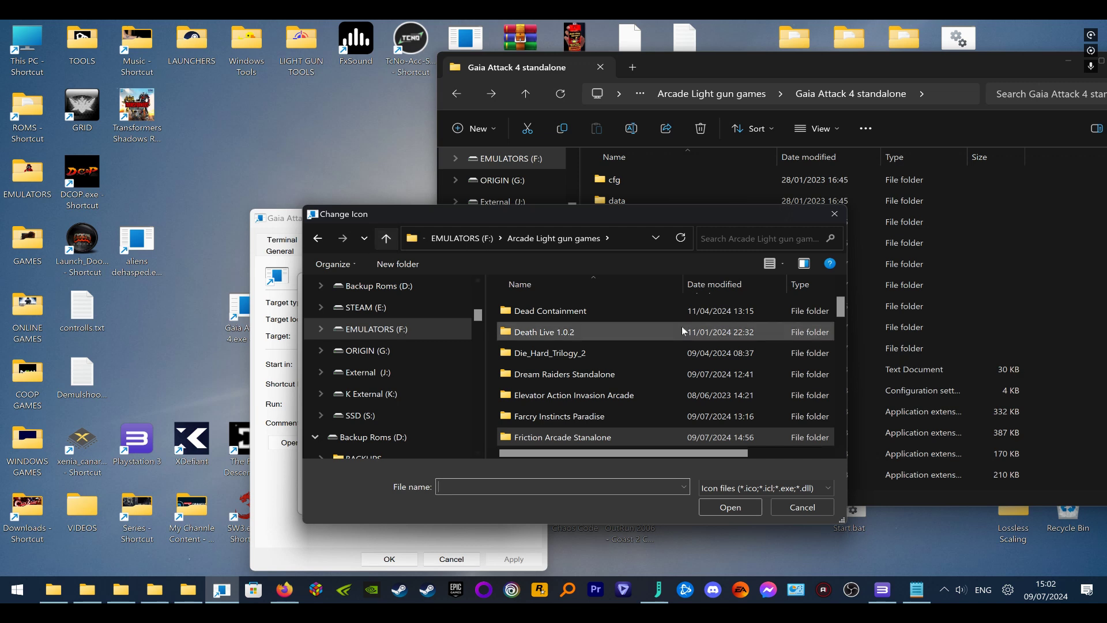
{"action": "scroll", "coordinate": [555, 346], "scroll_direction": "down", "scroll_amount": 2}
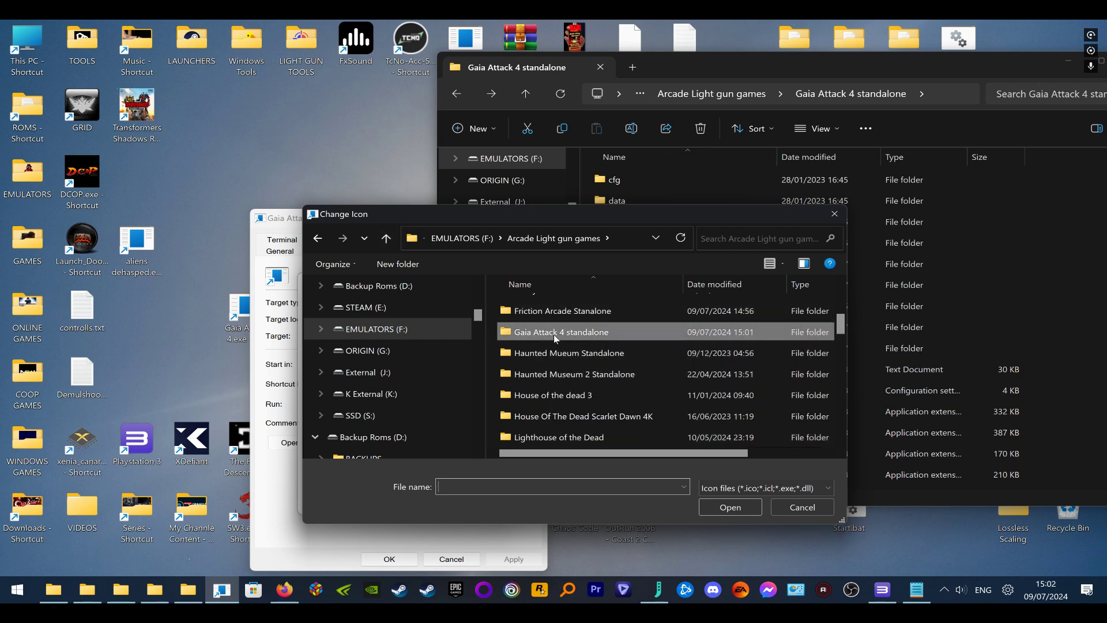
{"action": "double_click", "coordinate": [554, 332]}
{"action": "scroll", "coordinate": [600, 351], "scroll_direction": "down", "scroll_amount": 3}
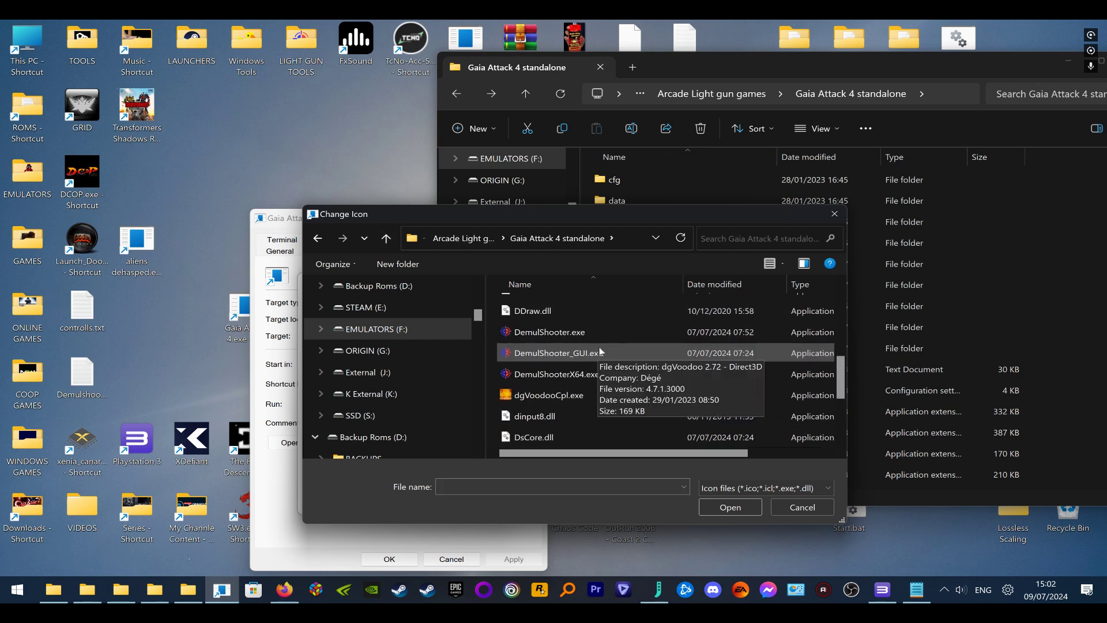
{"action": "scroll", "coordinate": [608, 404], "scroll_direction": "down", "scroll_amount": 1}
{"action": "scroll", "coordinate": [606, 411], "scroll_direction": "up", "scroll_amount": 2}
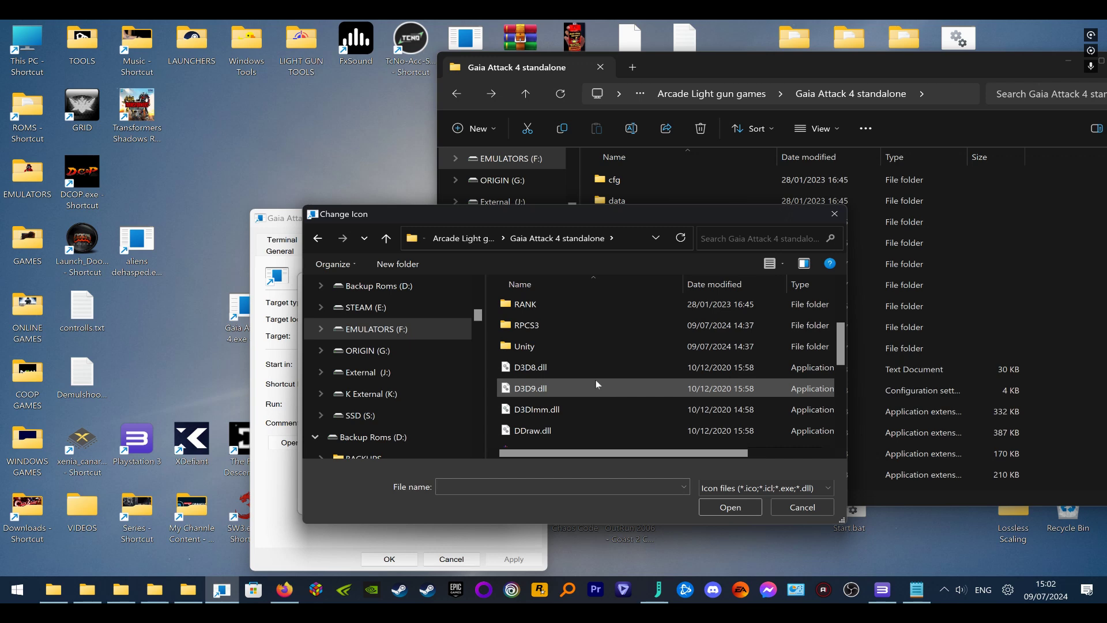
{"action": "scroll", "coordinate": [597, 384], "scroll_direction": "up", "scroll_amount": 2}
Choose gaia attack 4.ico from the game's ICO folder as the Gaia Attack 4 shortcut's icon and apply the change
{"action": "double_click", "coordinate": [546, 309]}
{"action": "left_click", "coordinate": [545, 315]}
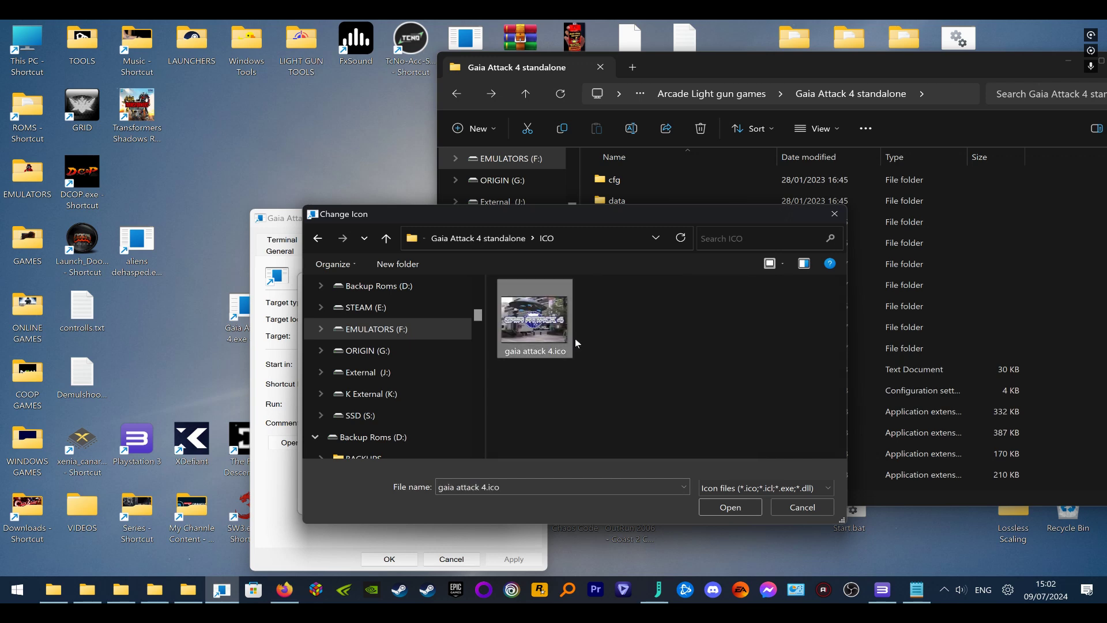
{"action": "left_click", "coordinate": [730, 507]}
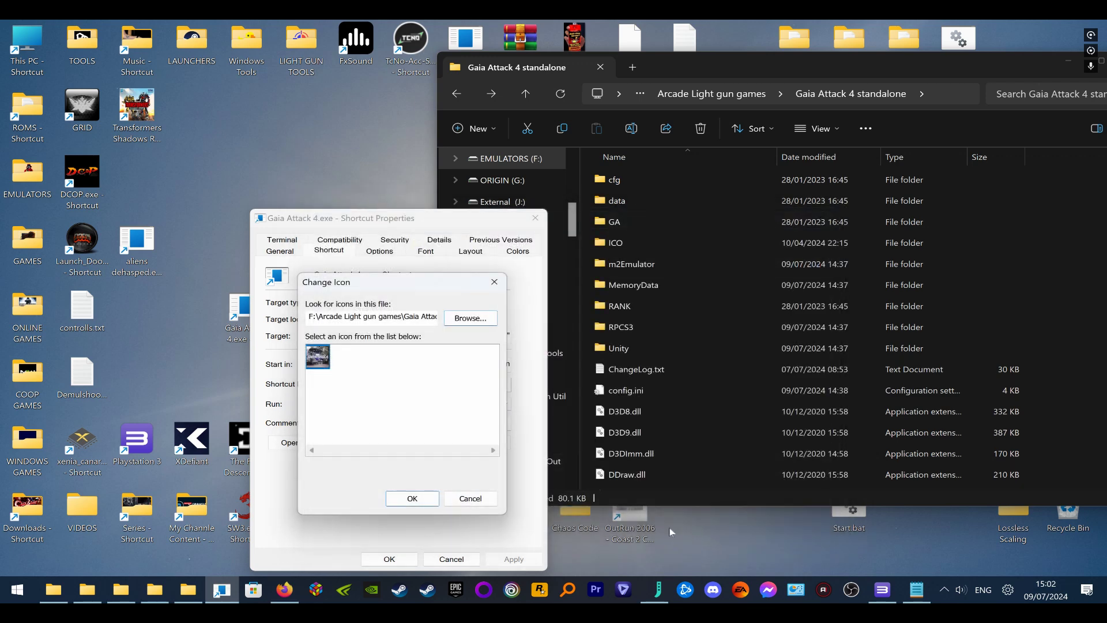
{"action": "left_click", "coordinate": [436, 505]}
{"action": "left_click", "coordinate": [511, 560]}
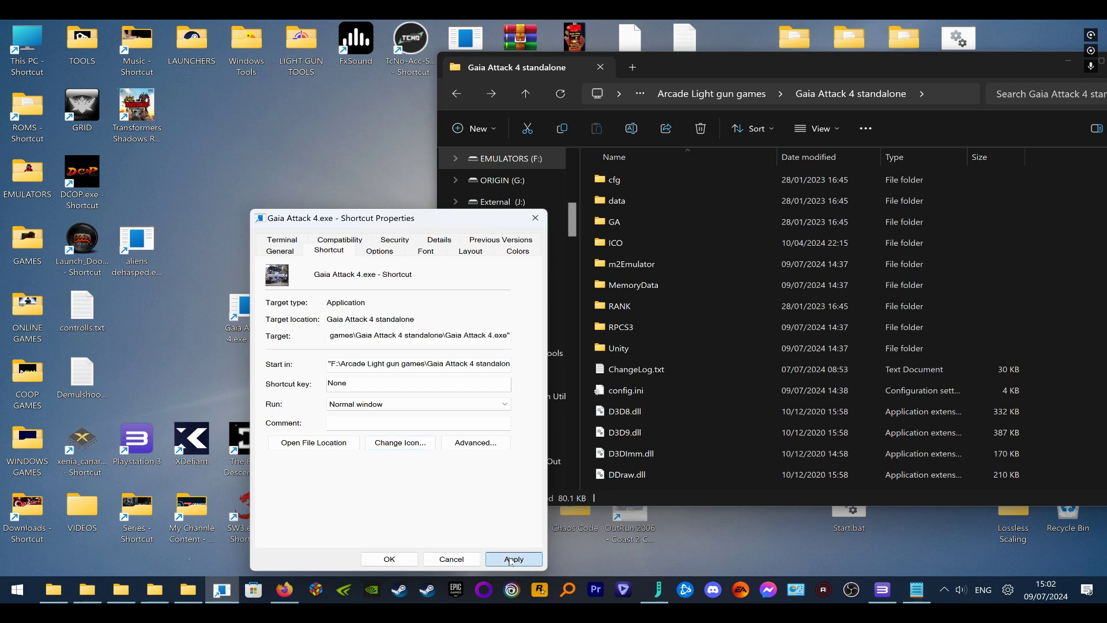
{"action": "left_click", "coordinate": [389, 559]}
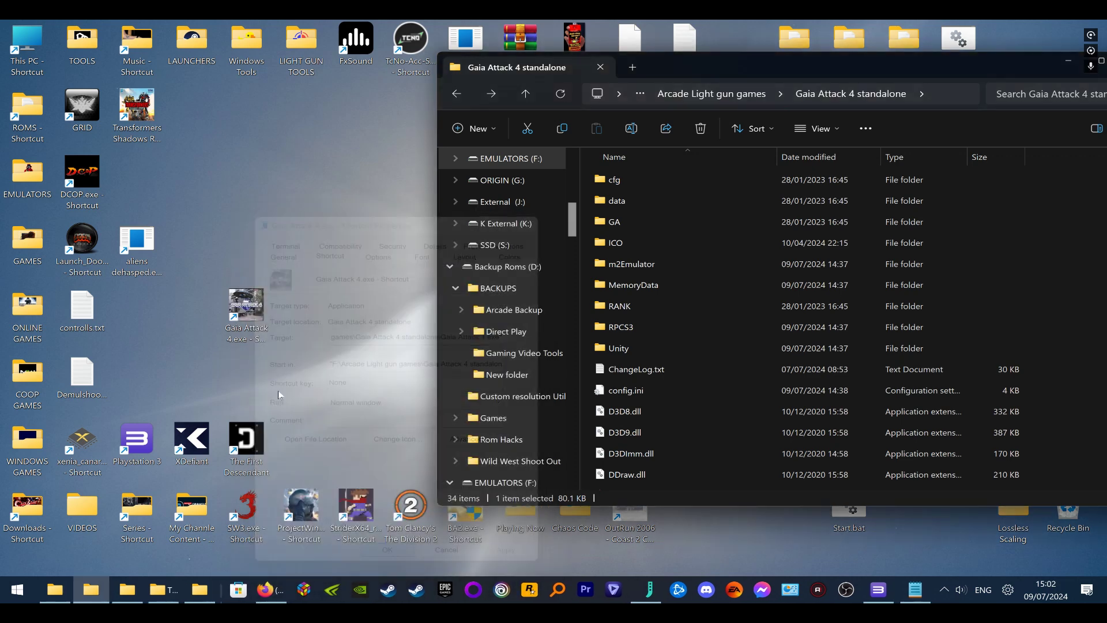
Test the Gaia Attack 4 desktop shortcut by launching the game, then exit back to the desktop
{"action": "left_click", "coordinate": [246, 308]}
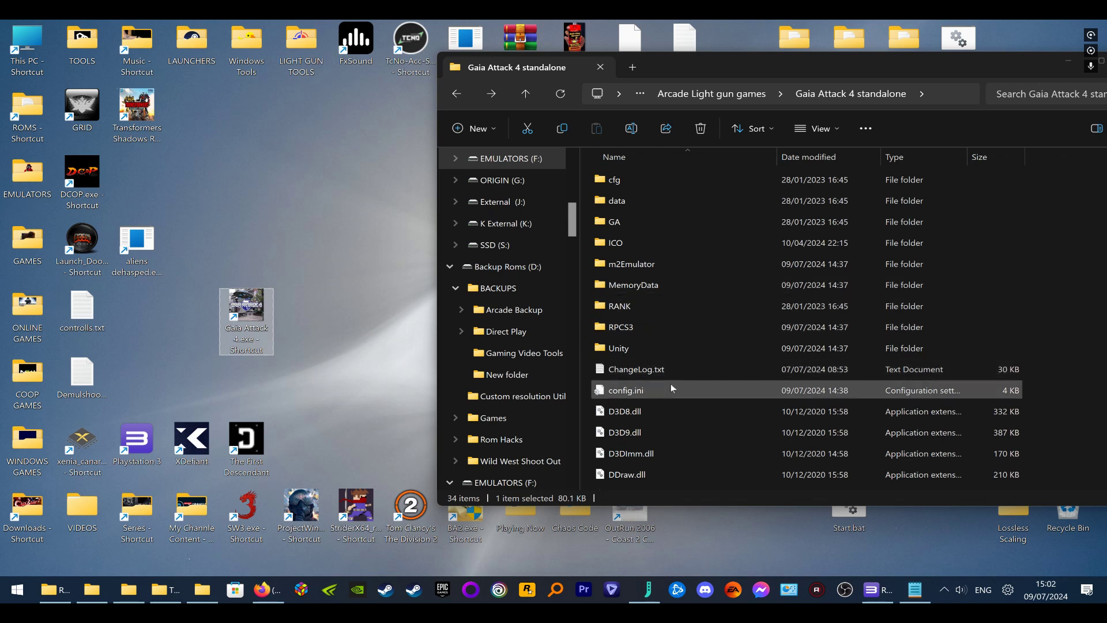
{"action": "scroll", "coordinate": [662, 359], "scroll_direction": "down", "scroll_amount": 1}
{"action": "scroll", "coordinate": [666, 380], "scroll_direction": "down", "scroll_amount": 1}
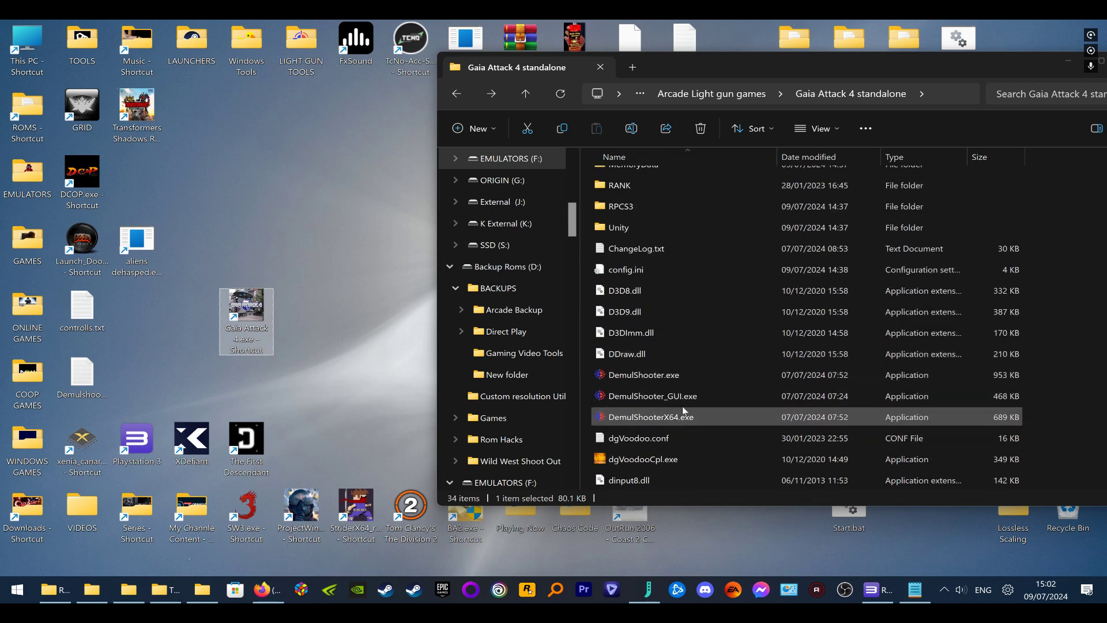
{"action": "double_click", "coordinate": [246, 304]}
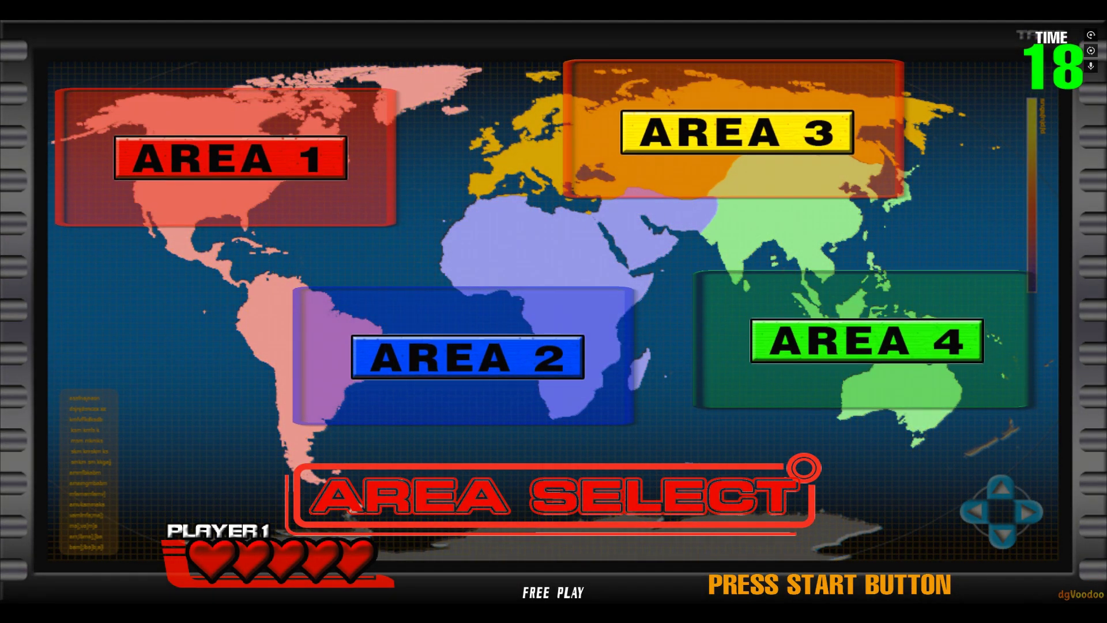
{"action": "key", "text": "Escape"}
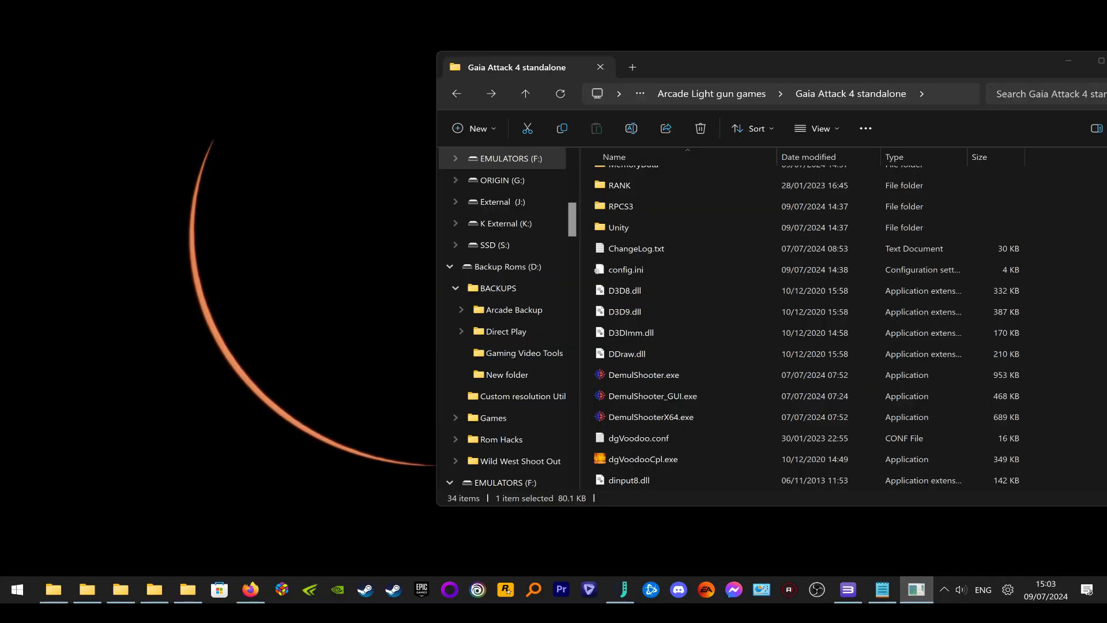
Open JConfigGA4.exe from the Gaia Attack 4 standalone folder to view the game's configuration
{"action": "mouse_move", "coordinate": [647, 590]}
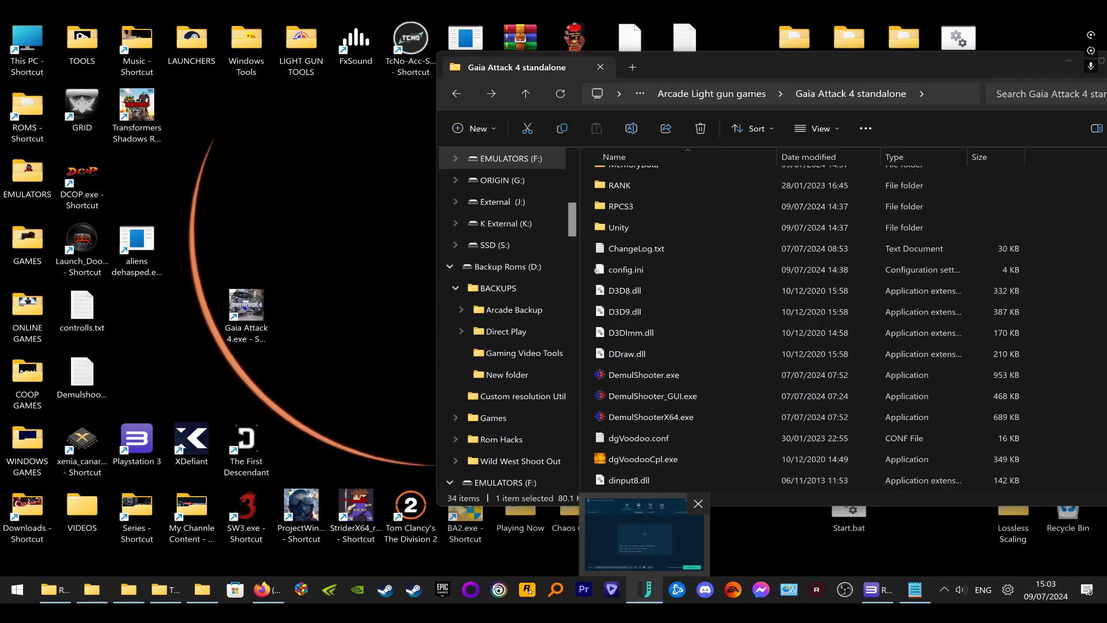
{"action": "scroll", "coordinate": [662, 331], "scroll_direction": "down", "scroll_amount": 2}
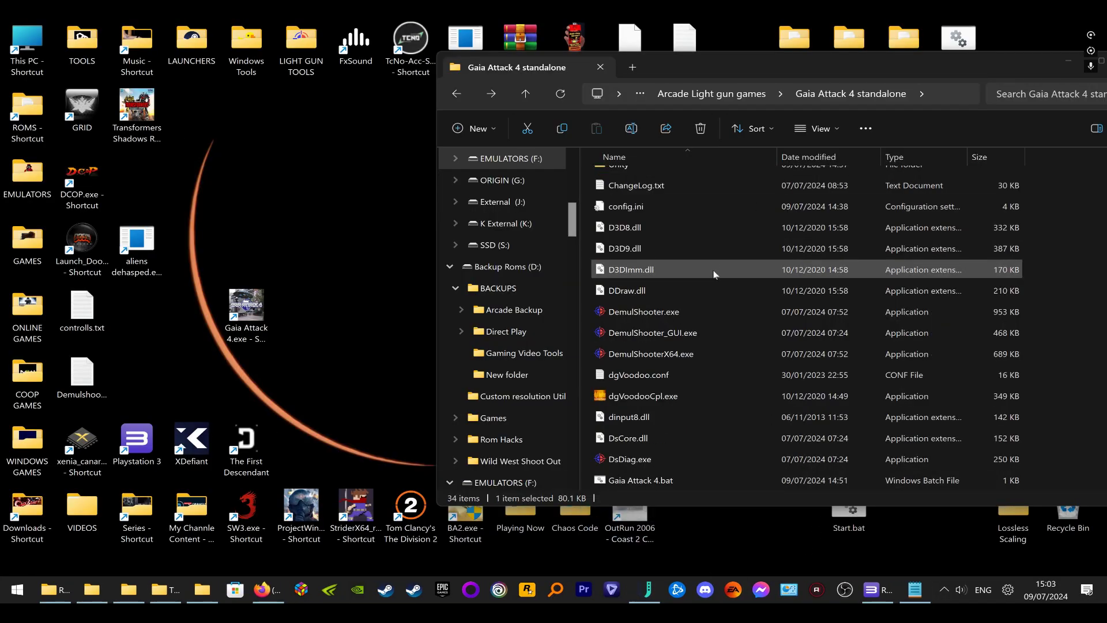
{"action": "scroll", "coordinate": [662, 326], "scroll_direction": "down", "scroll_amount": 1}
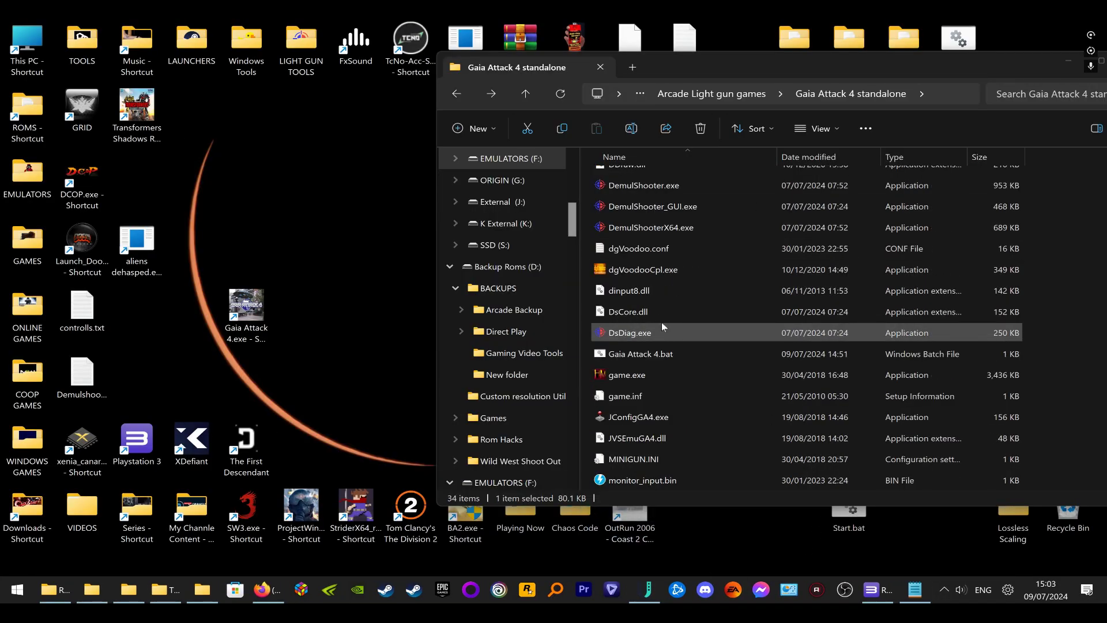
{"action": "double_click", "coordinate": [649, 418]}
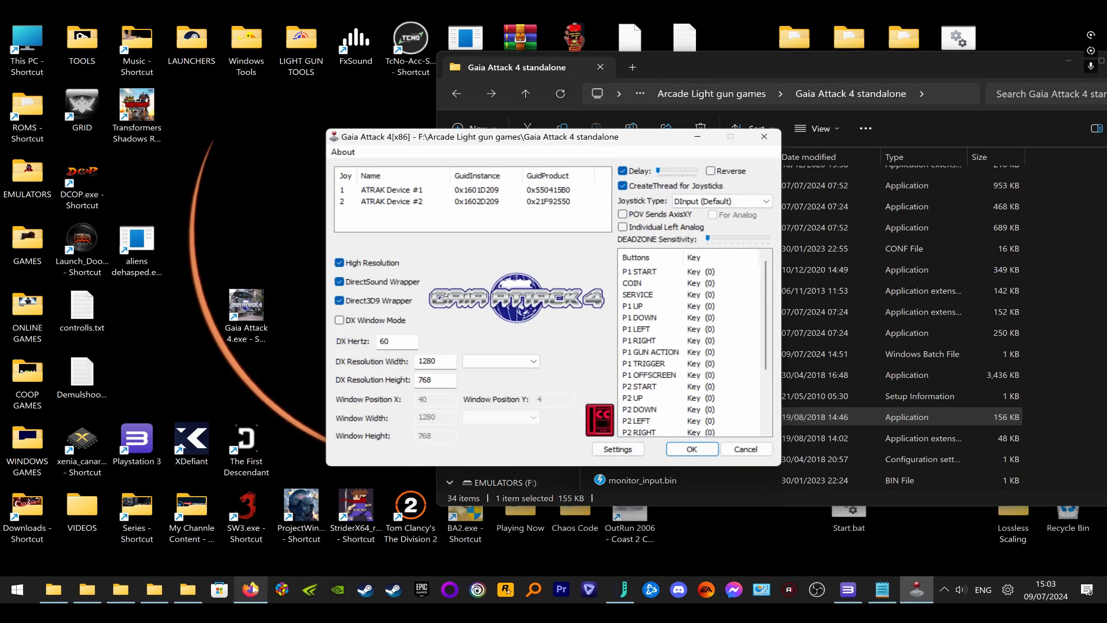
Switch to Firefox and open the Gaia Attack 4 section of the DemulShooter wiki
{"action": "left_click", "coordinate": [262, 589]}
{"action": "left_click", "coordinate": [983, 56]}
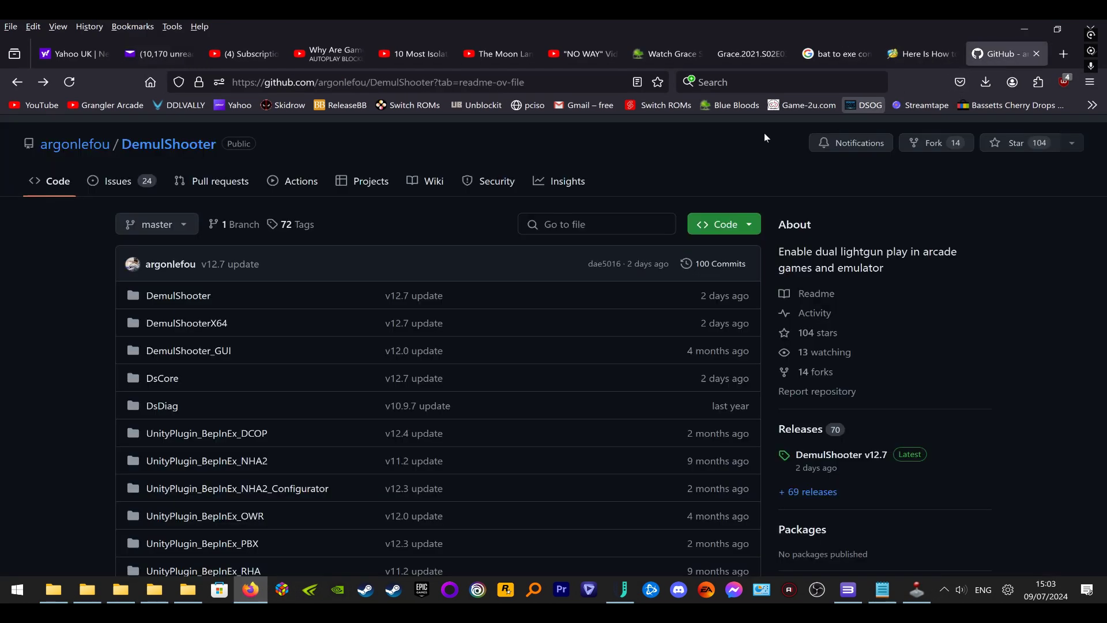
{"action": "left_click", "coordinate": [46, 85]}
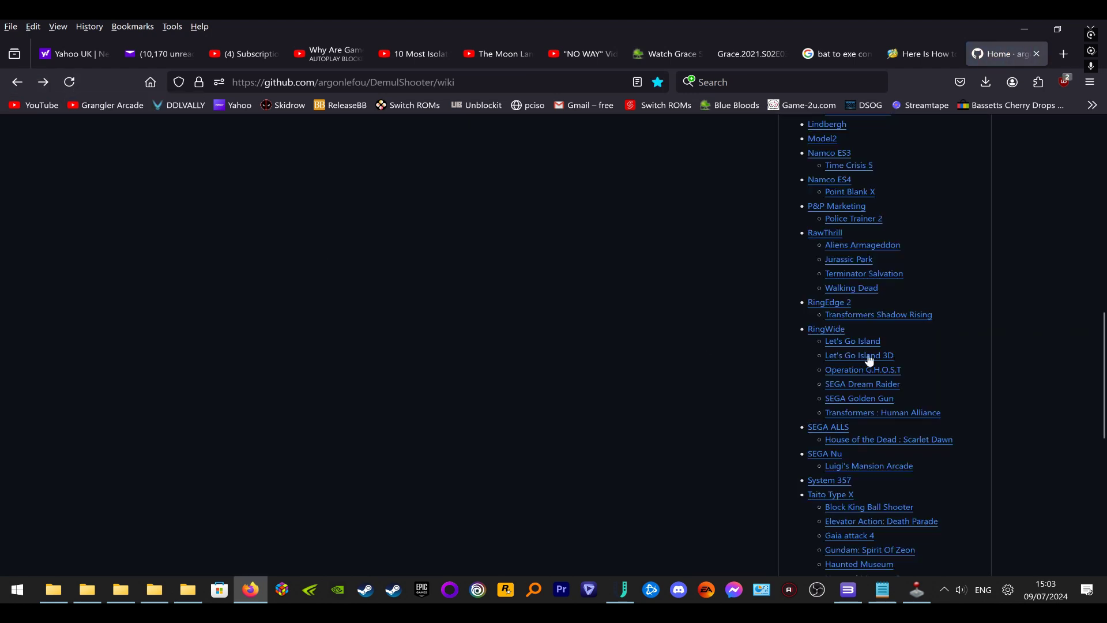
{"action": "scroll", "coordinate": [865, 358], "scroll_direction": "down", "scroll_amount": 1}
{"action": "left_click", "coordinate": [847, 468]}
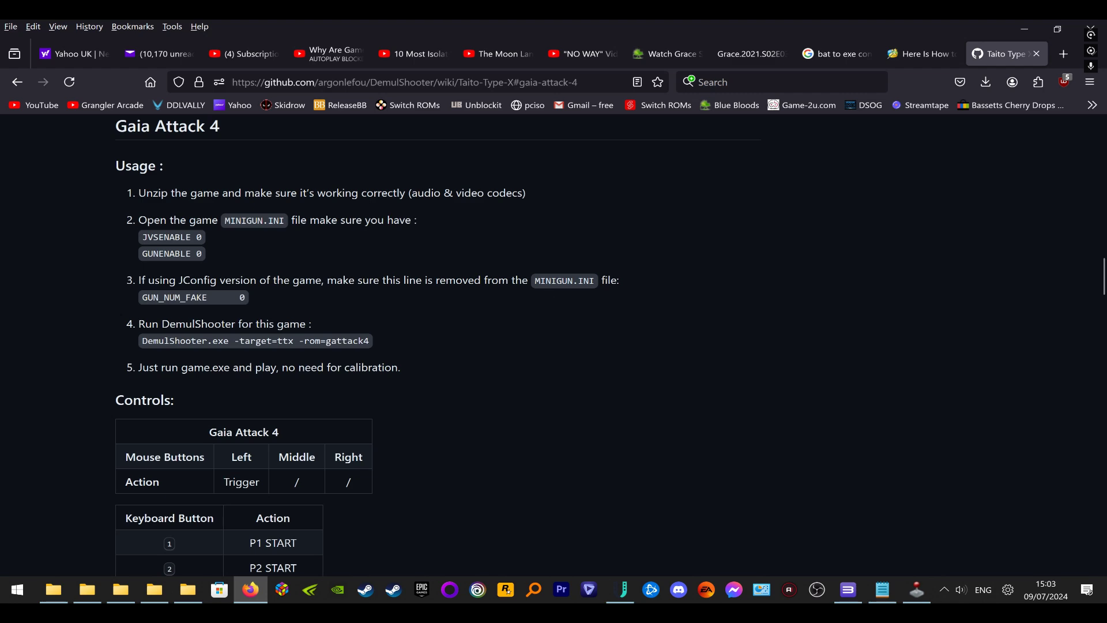
Open MINIGUN.INI from the Gaia Attack 4 standalone folder and compare it with the wiki's usage instructions
{"action": "left_click", "coordinate": [1028, 22]}
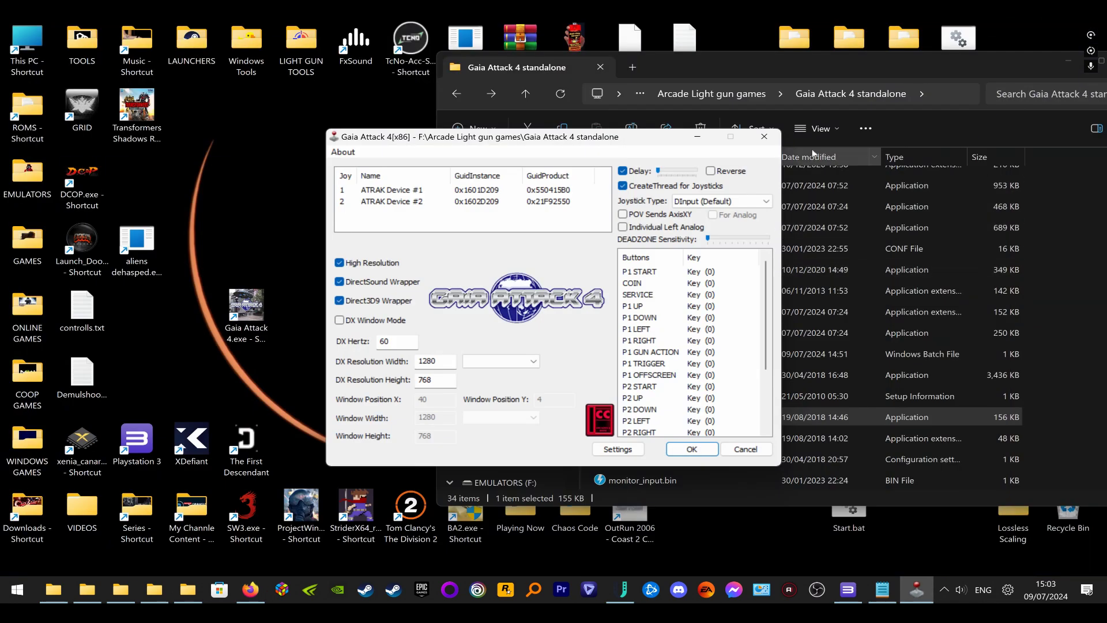
{"action": "left_click", "coordinate": [819, 65]}
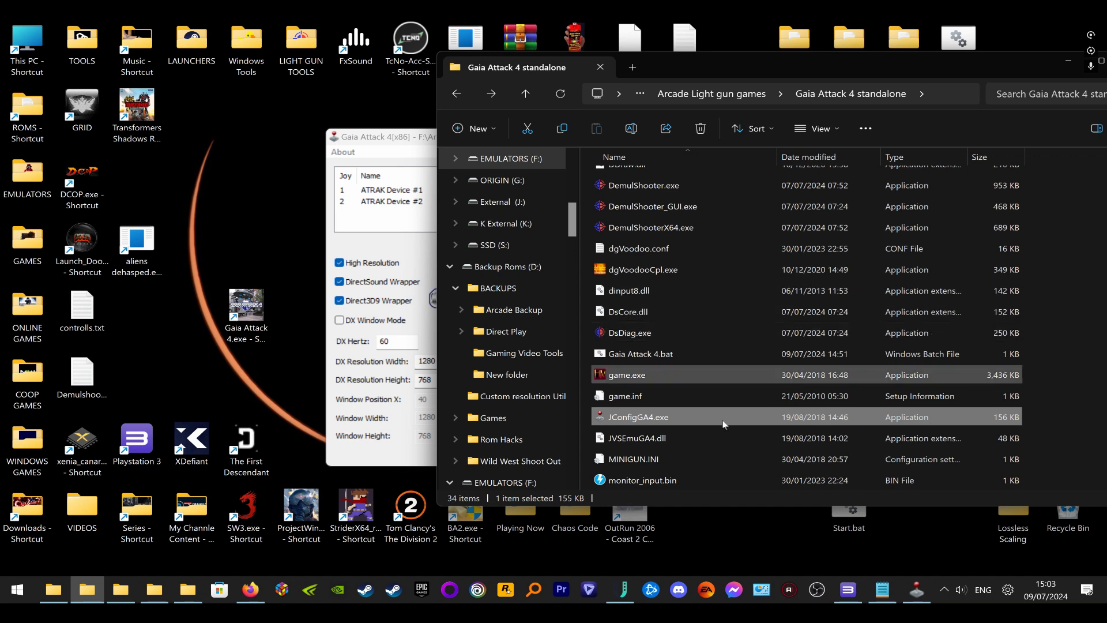
{"action": "double_click", "coordinate": [673, 462]}
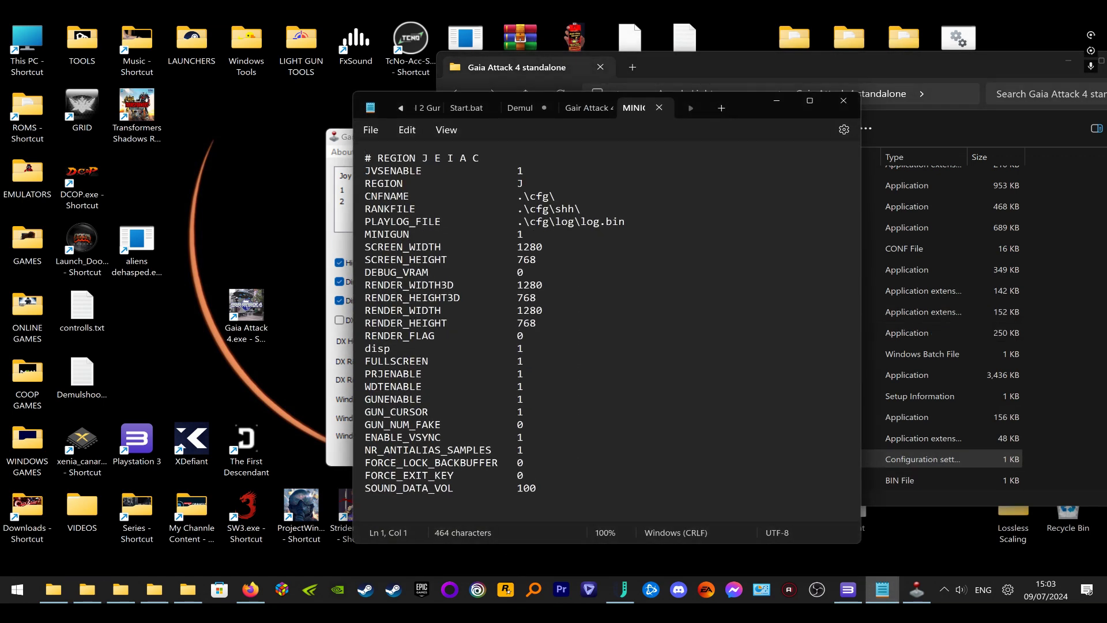
{"action": "left_click", "coordinate": [251, 590]}
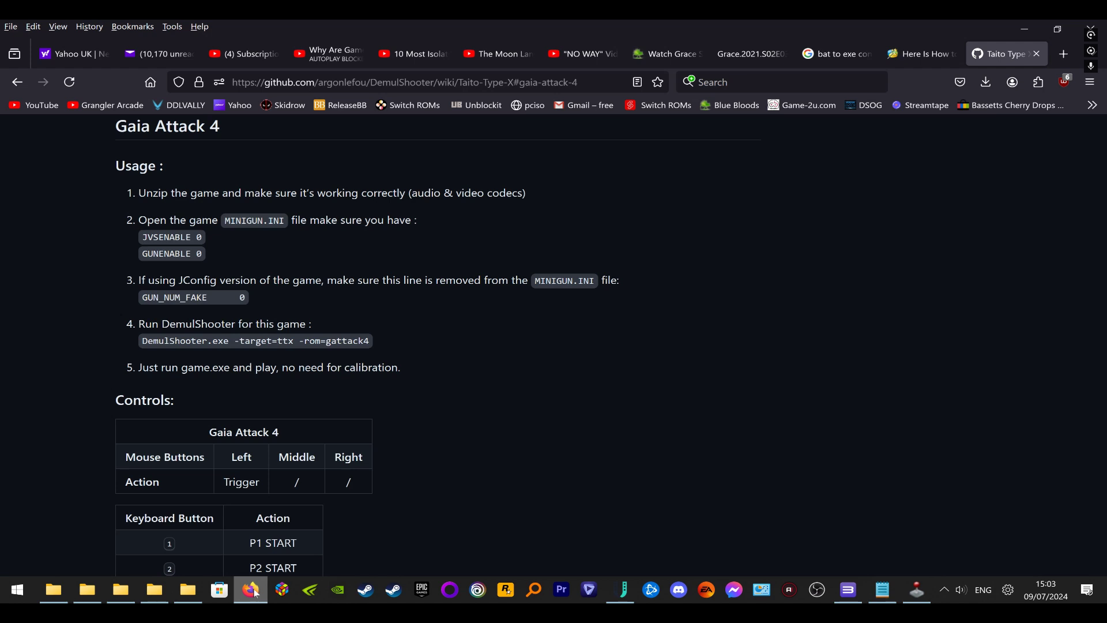
{"action": "left_click", "coordinate": [252, 589]}
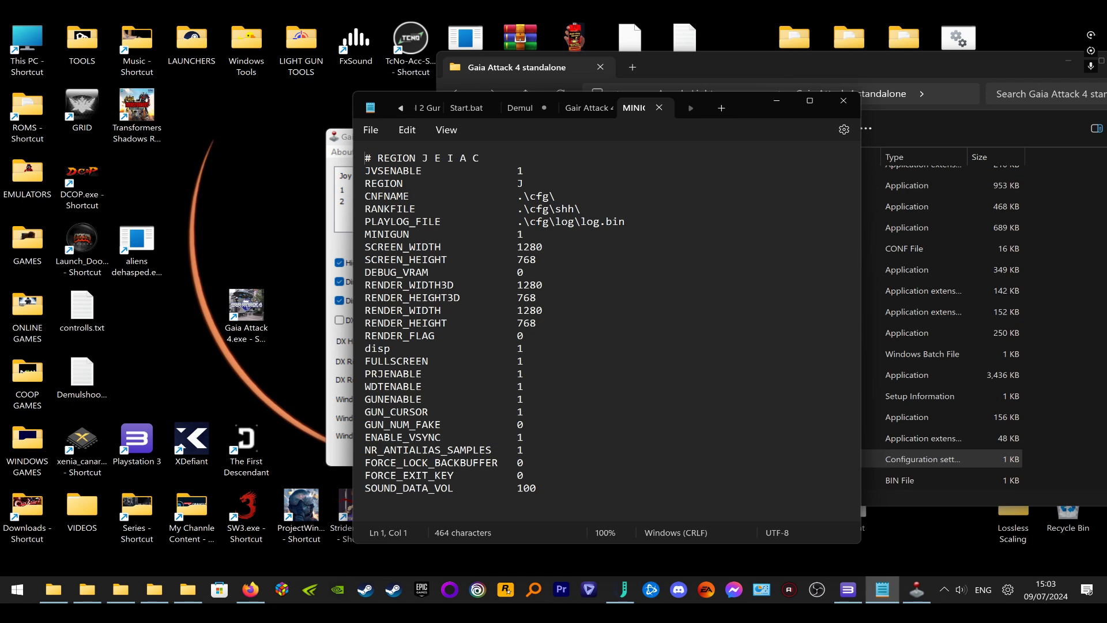
Delete the GUN_NUM_FAKE line from MINIGUN.INI
{"action": "left_click_drag", "start_coordinate": [519, 425], "coordinate": [358, 425]}
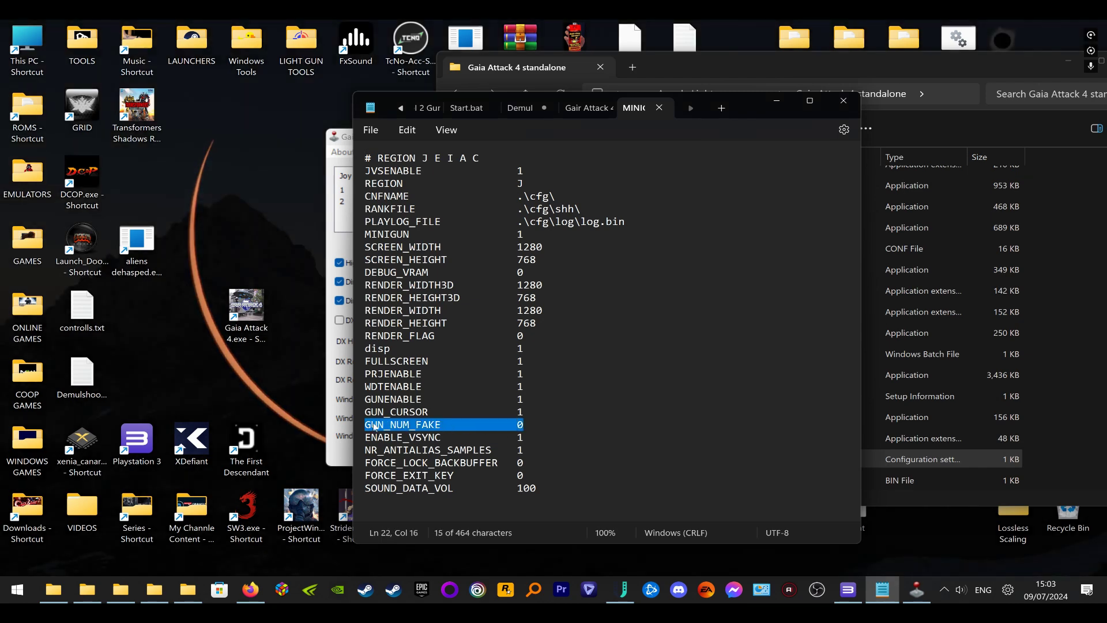
{"action": "key", "text": "BackSpace"}
{"action": "key", "text": "BackSpace"}
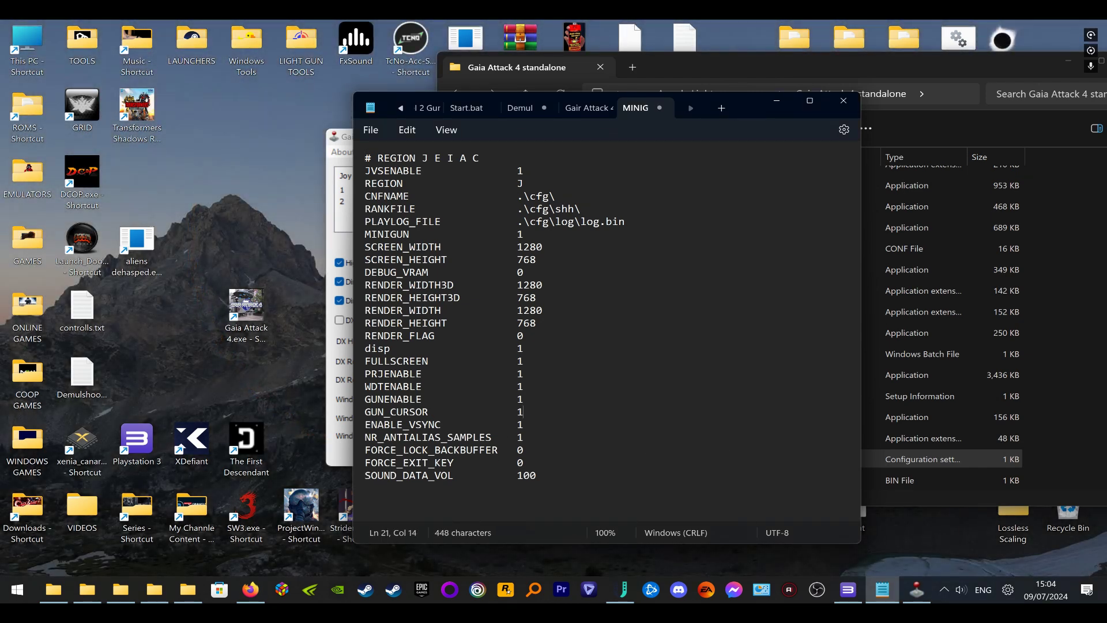
Copy MINIGUN.INI from the game folder to the desktop and review the wiki's Gaia Attack 4 usage instructions
{"action": "left_click", "coordinate": [951, 73]}
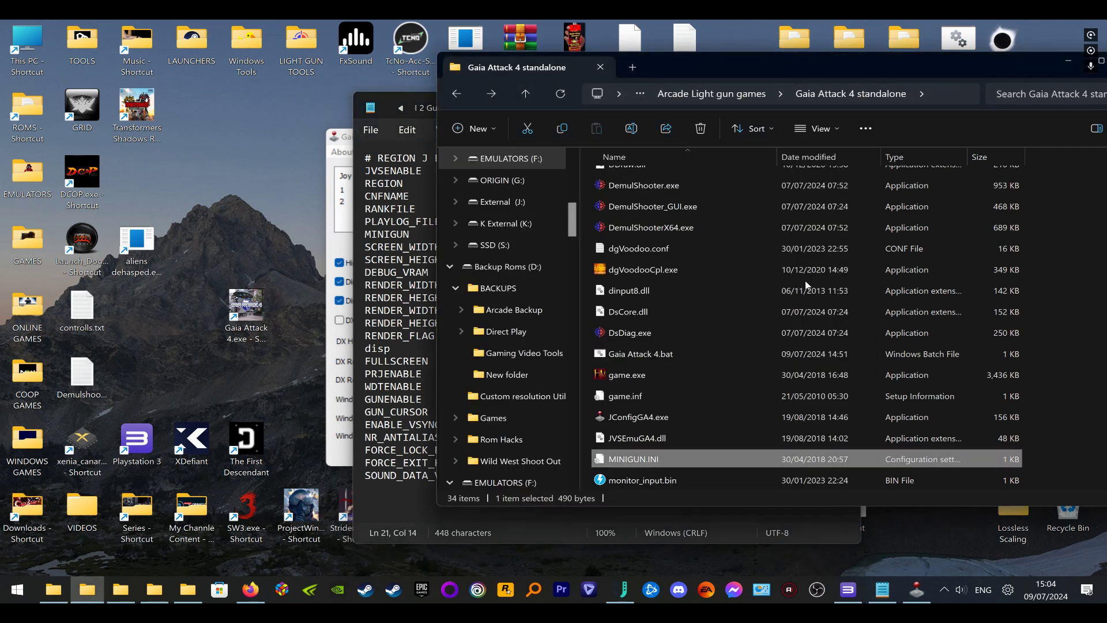
{"action": "left_click_drag", "start_coordinate": [667, 463], "coordinate": [934, 559]}
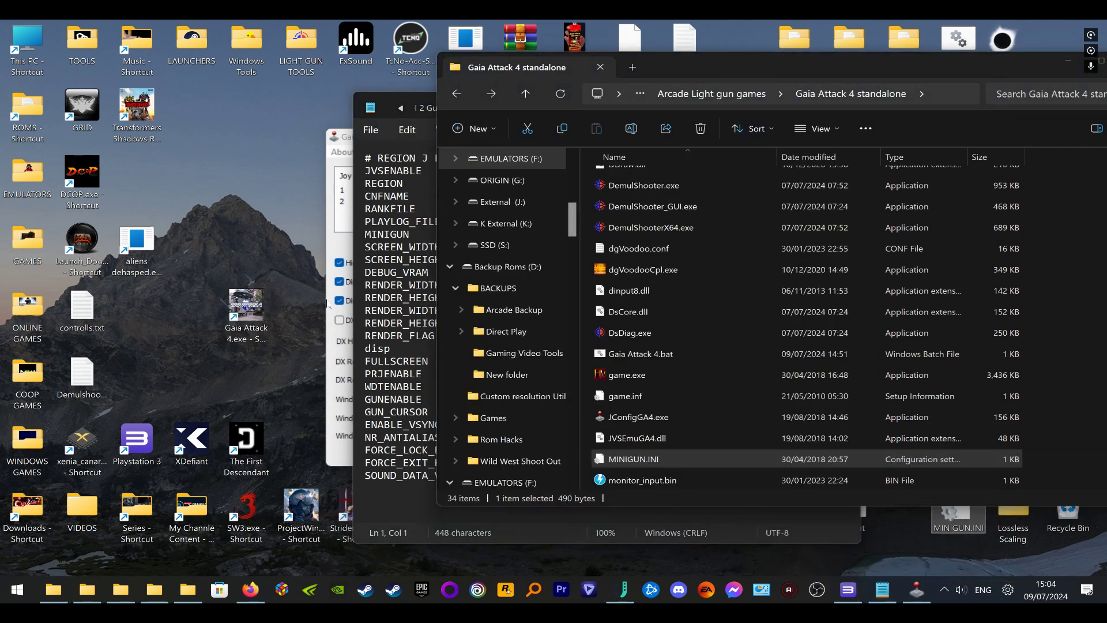
{"action": "left_click", "coordinate": [250, 589]}
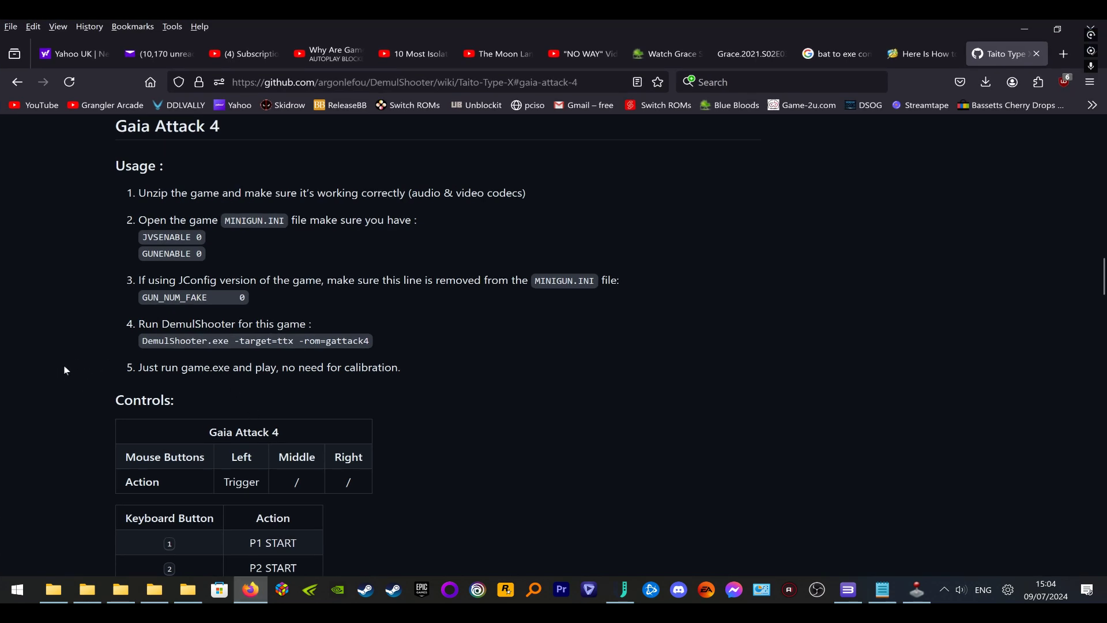
{"action": "scroll", "coordinate": [91, 352], "scroll_direction": "up", "scroll_amount": 1}
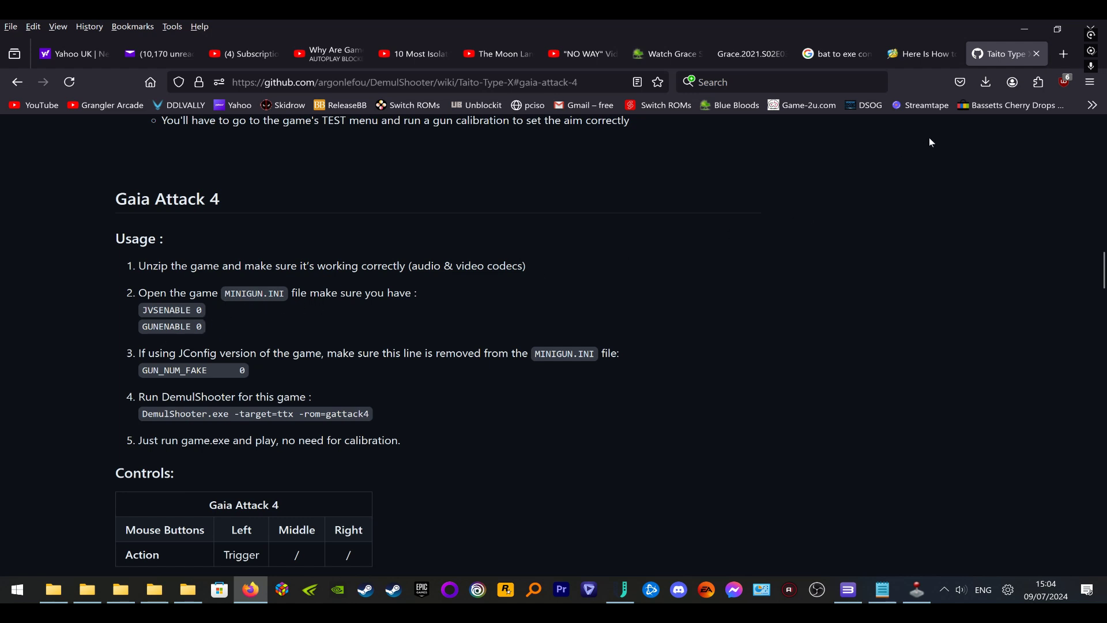
{"action": "left_click", "coordinate": [1030, 32]}
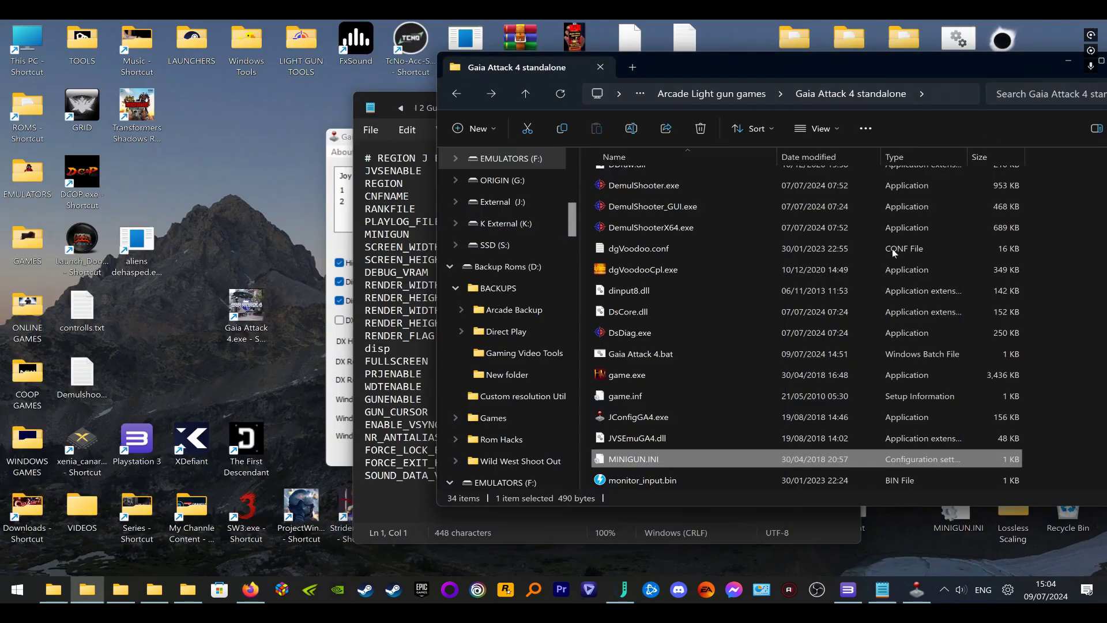
Set JVSENABLE to 0 in the open MINIGUN.INI text, checking the required settings against the DemulShooter wiki
{"action": "left_click", "coordinate": [389, 95]}
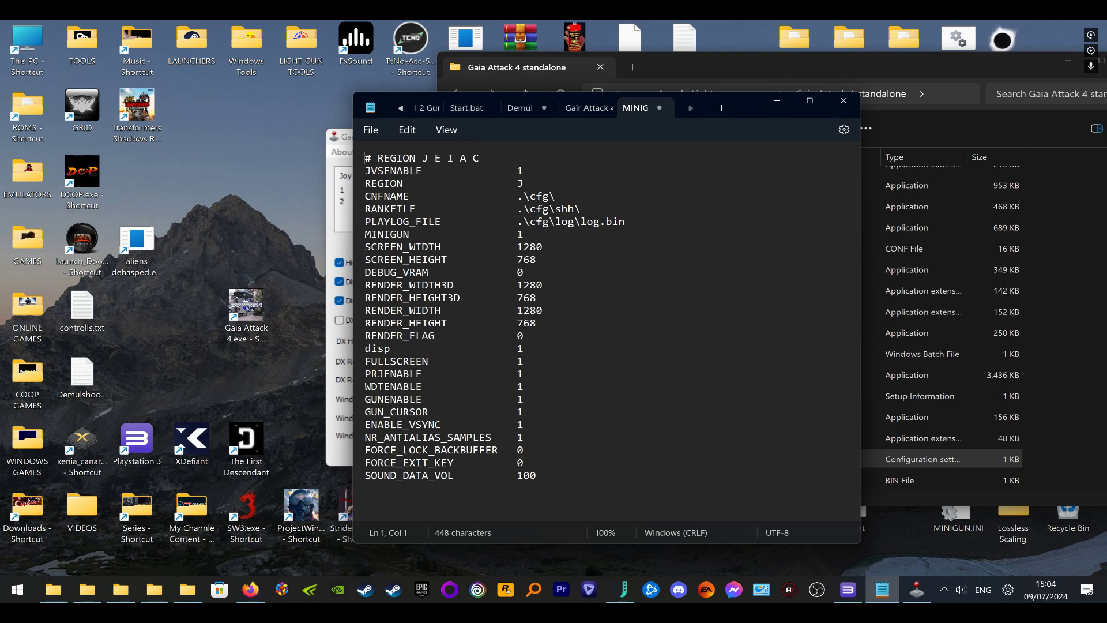
{"action": "left_click", "coordinate": [250, 588]}
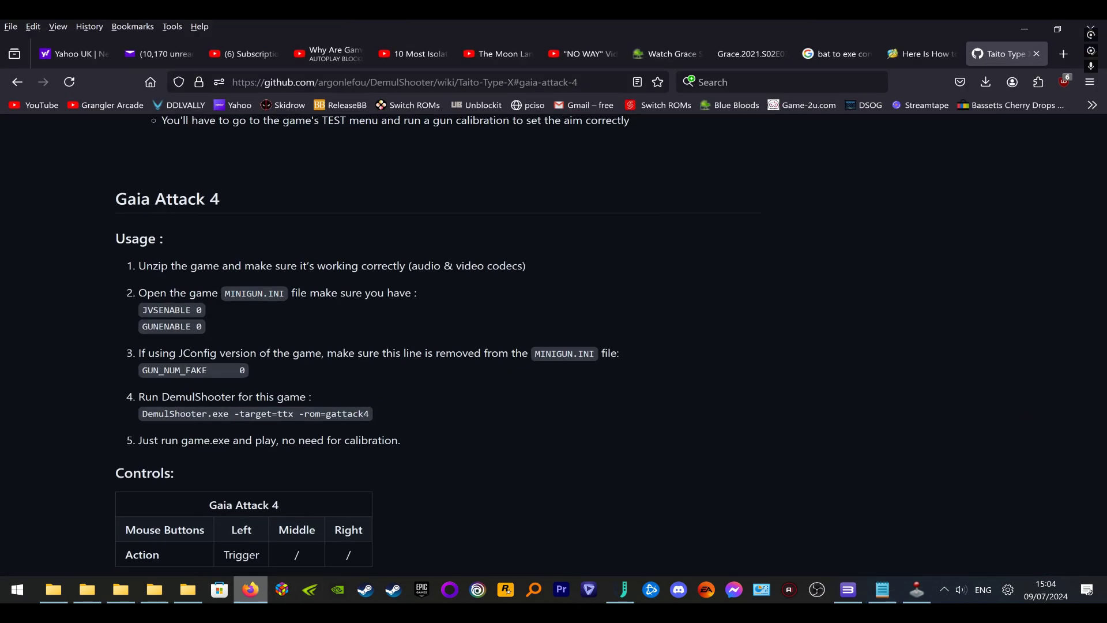
{"action": "left_click", "coordinate": [250, 589]}
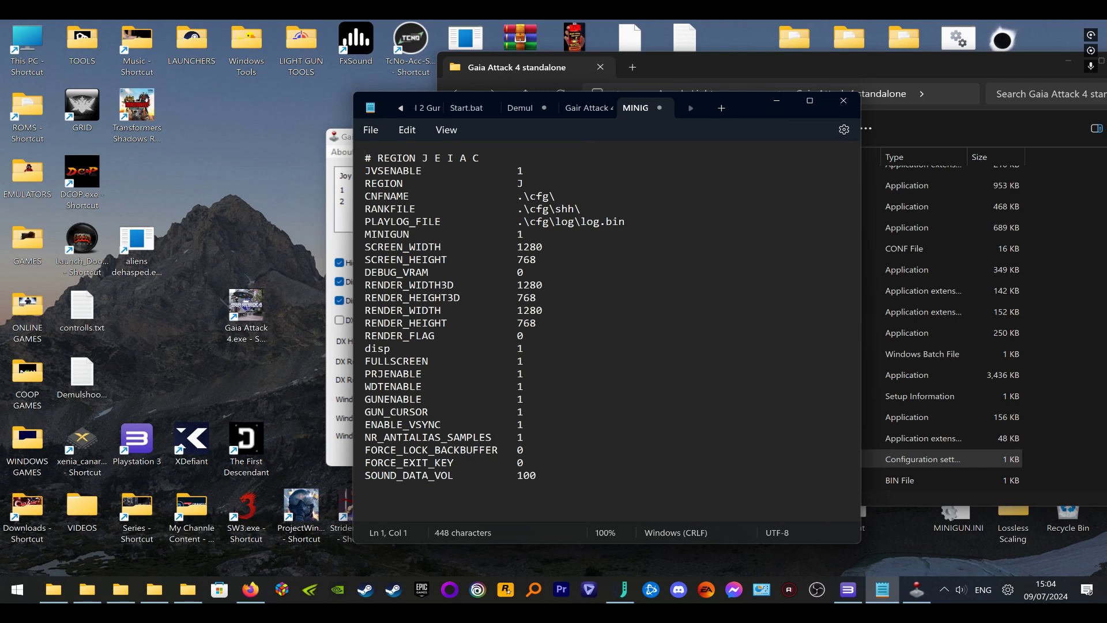
{"action": "double_click", "coordinate": [519, 171]}
{"action": "type", "text": "0"}
{"action": "left_click", "coordinate": [250, 589]}
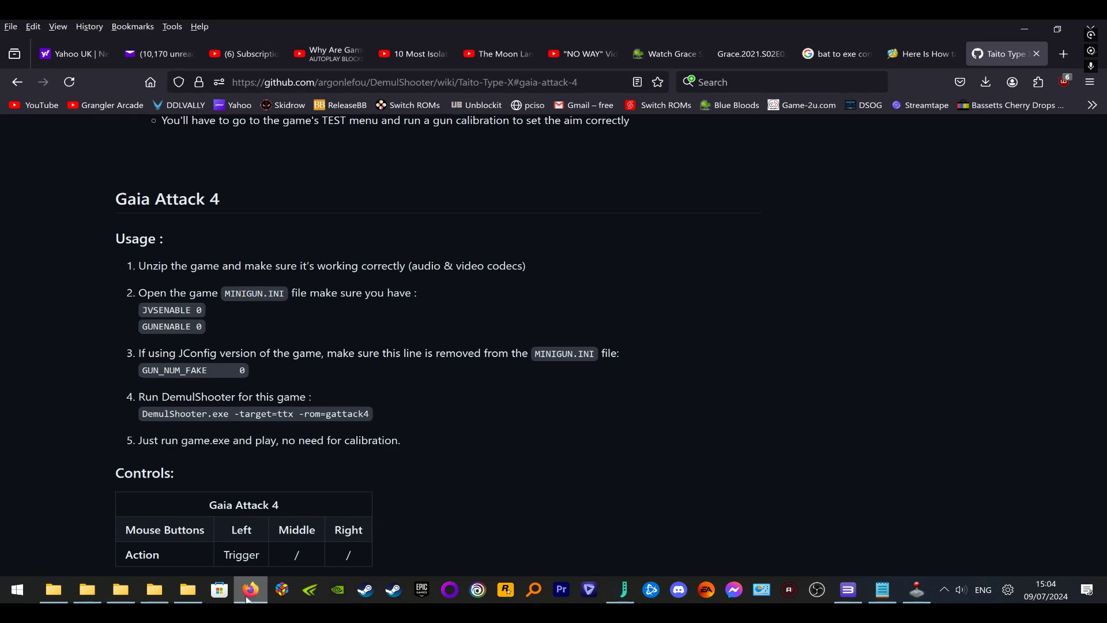
Set GUNENABLE to 0 in MINIGUN.INI and save the file
{"action": "left_click", "coordinate": [250, 589]}
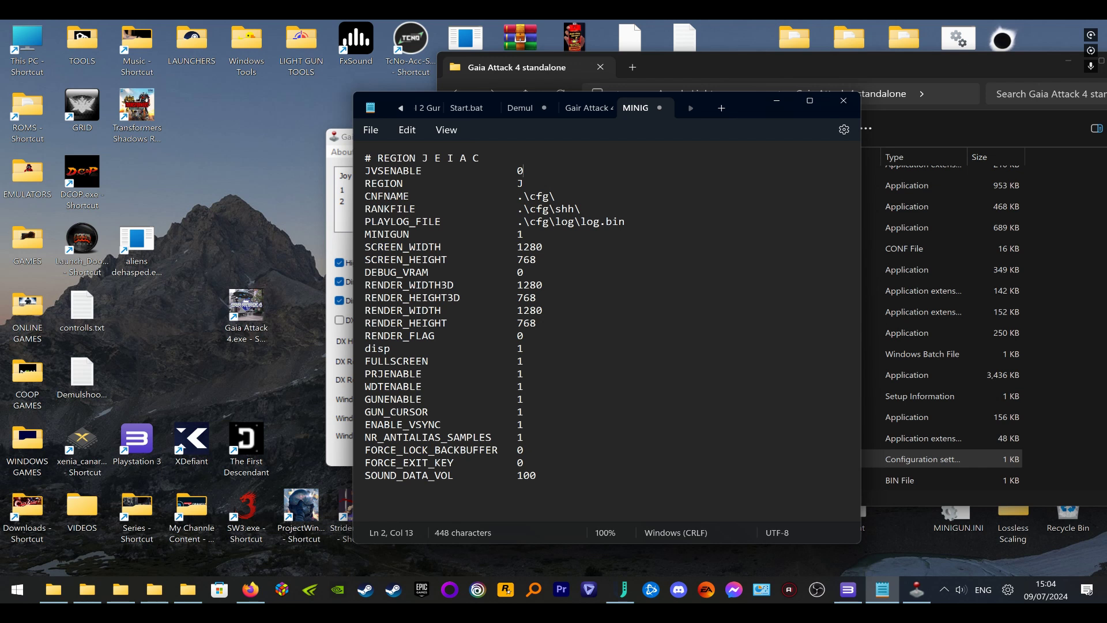
{"action": "double_click", "coordinate": [520, 399]}
{"action": "type", "text": "0"}
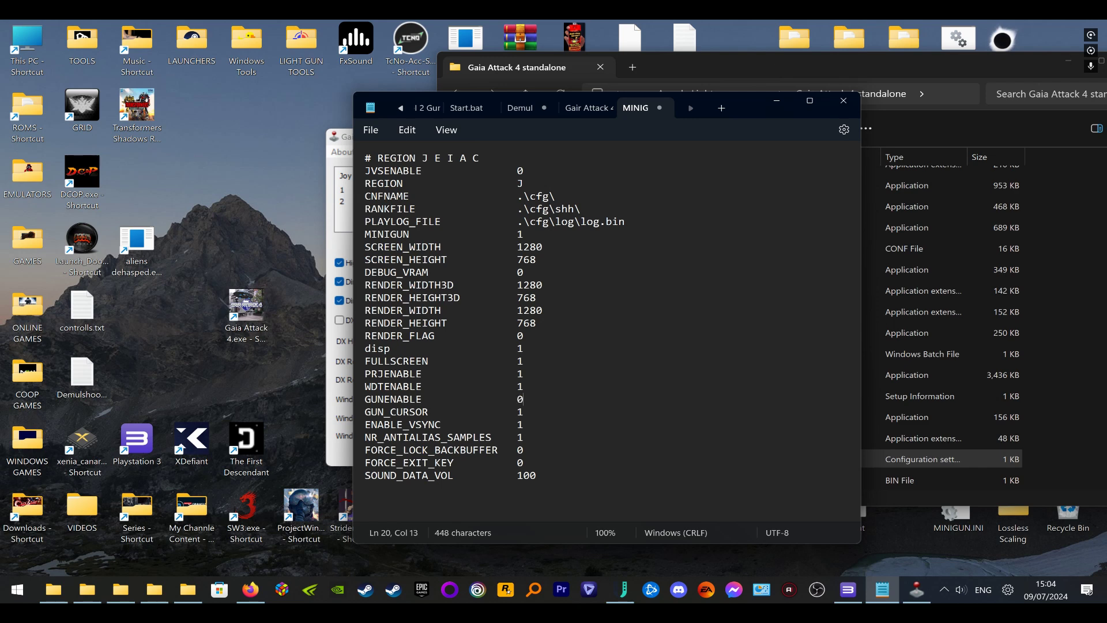
{"action": "left_click", "coordinate": [373, 131]}
{"action": "left_click", "coordinate": [399, 218]}
Launch Gaia Attack 4.exe from the Gaia Attack 4 standalone folder
{"action": "left_click", "coordinate": [900, 130]}
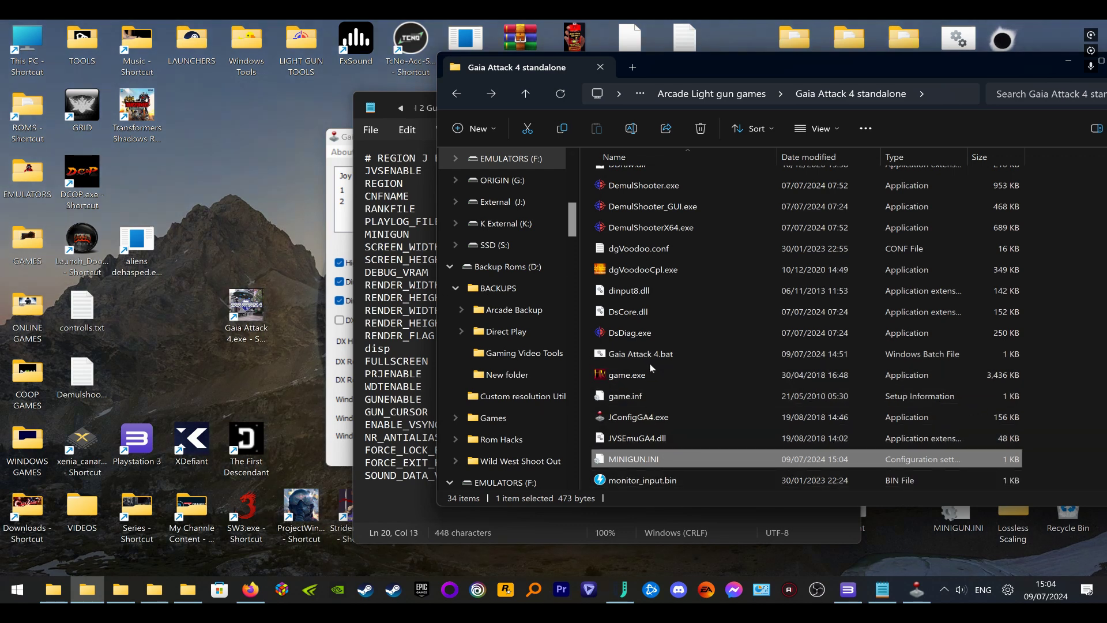
{"action": "scroll", "coordinate": [650, 404], "scroll_direction": "down", "scroll_amount": 2}
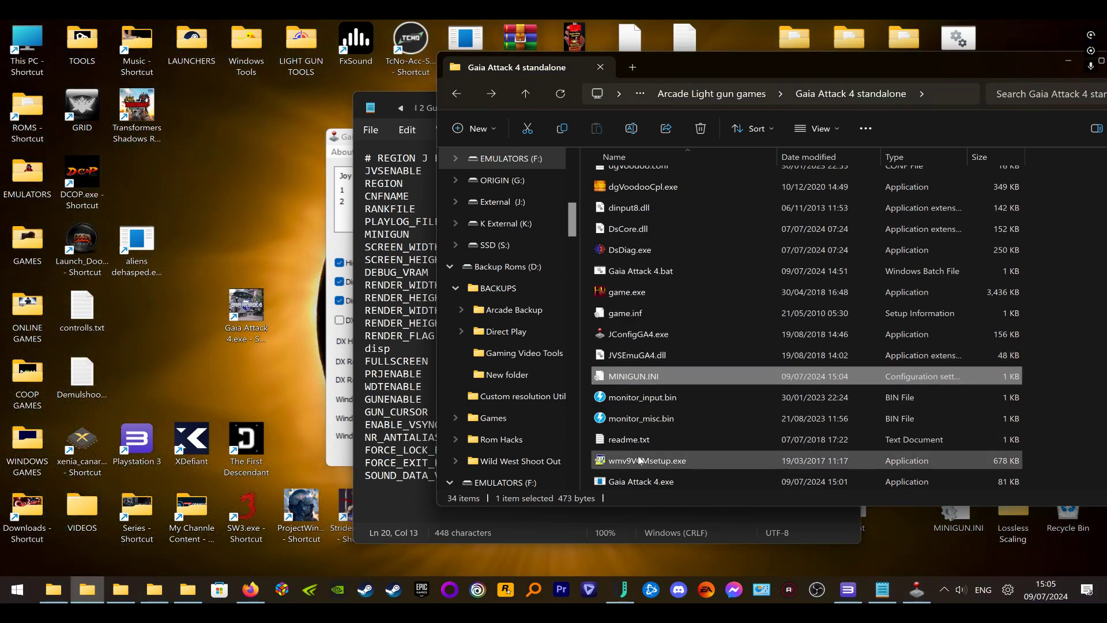
{"action": "left_click", "coordinate": [644, 483]}
{"action": "double_click", "coordinate": [643, 483]}
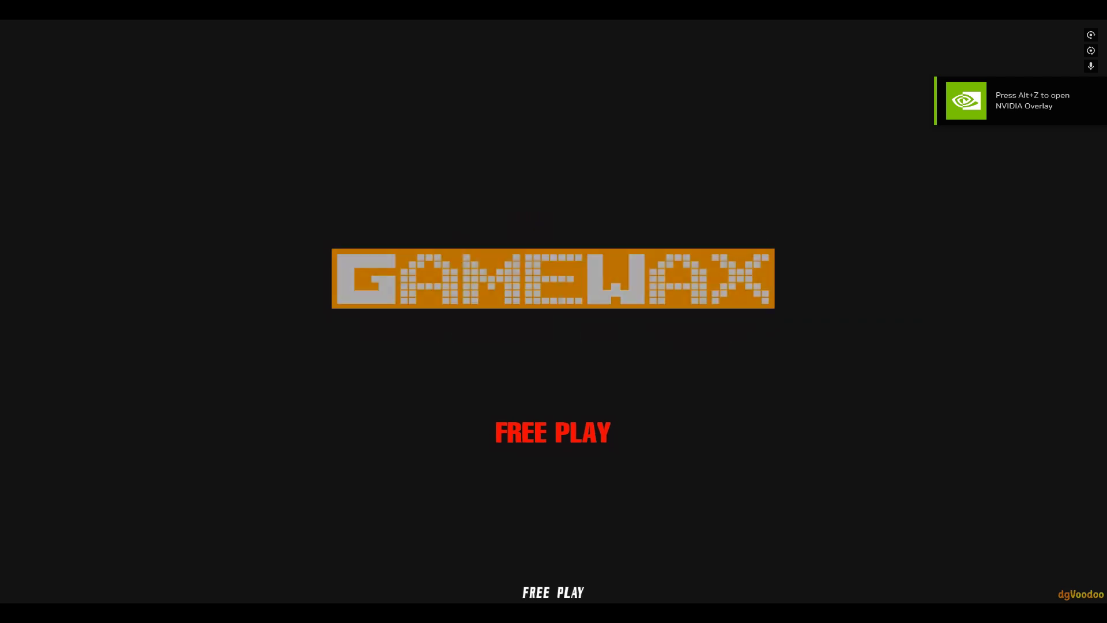
Start a one-player game in Area 1, test the gun by playing Mission 3, and quit the game
{"action": "key", "text": "Return"}
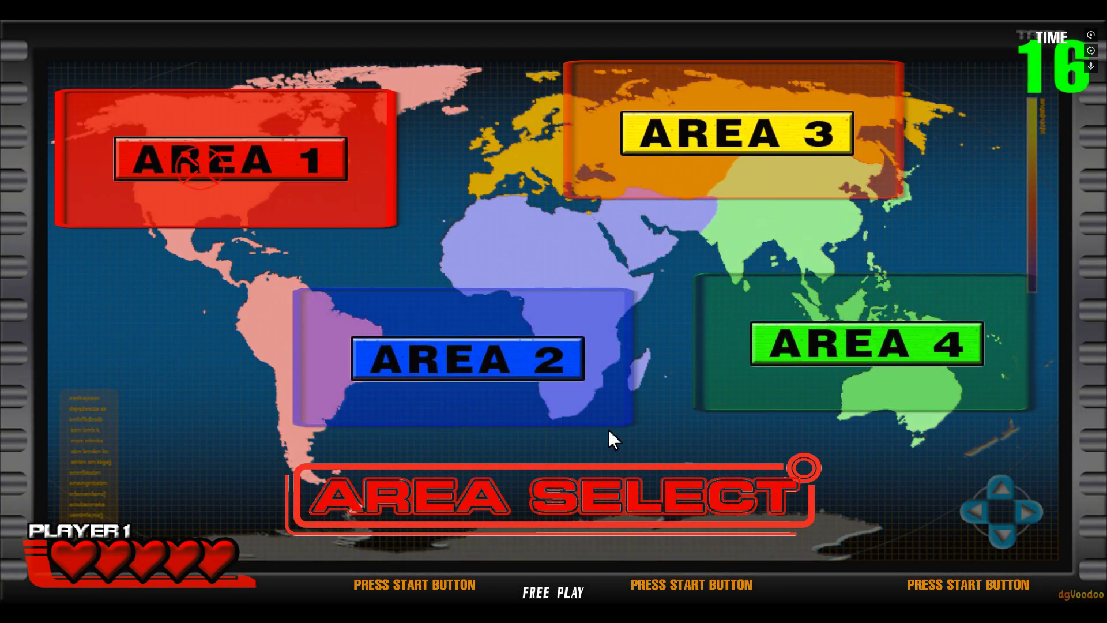
{"action": "key", "text": "Return"}
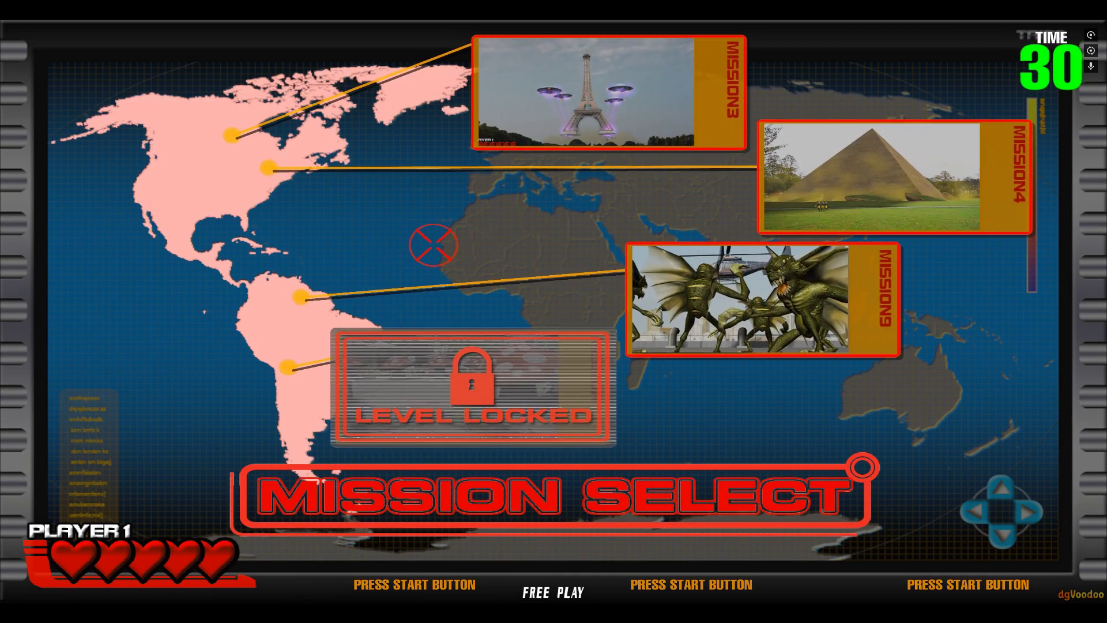
{"action": "left_click", "coordinate": [606, 124]}
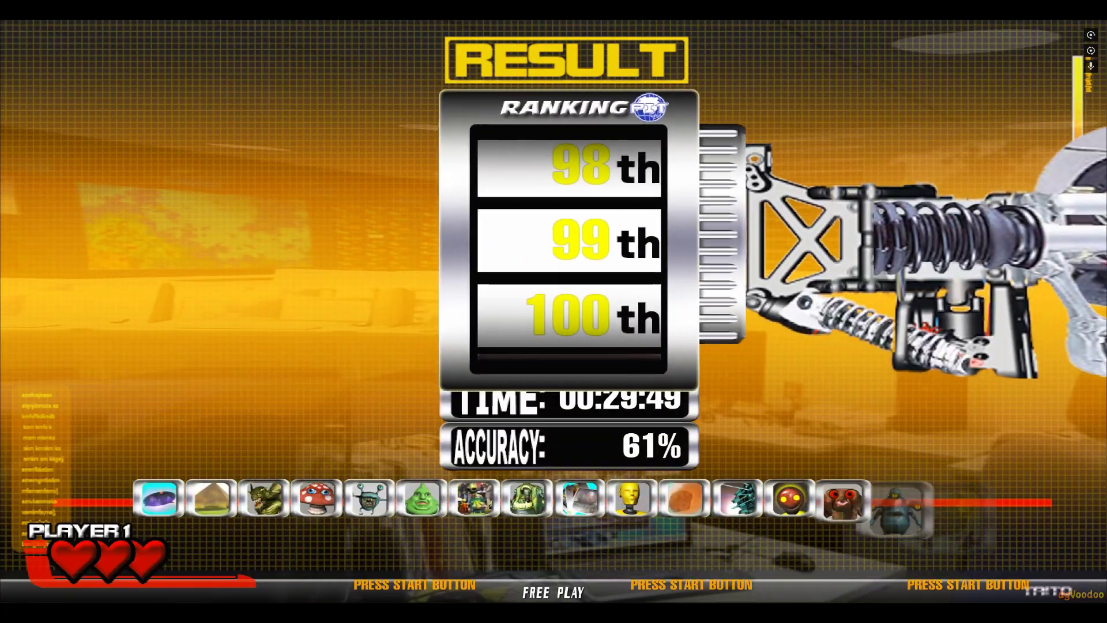
{"action": "key", "text": "Escape"}
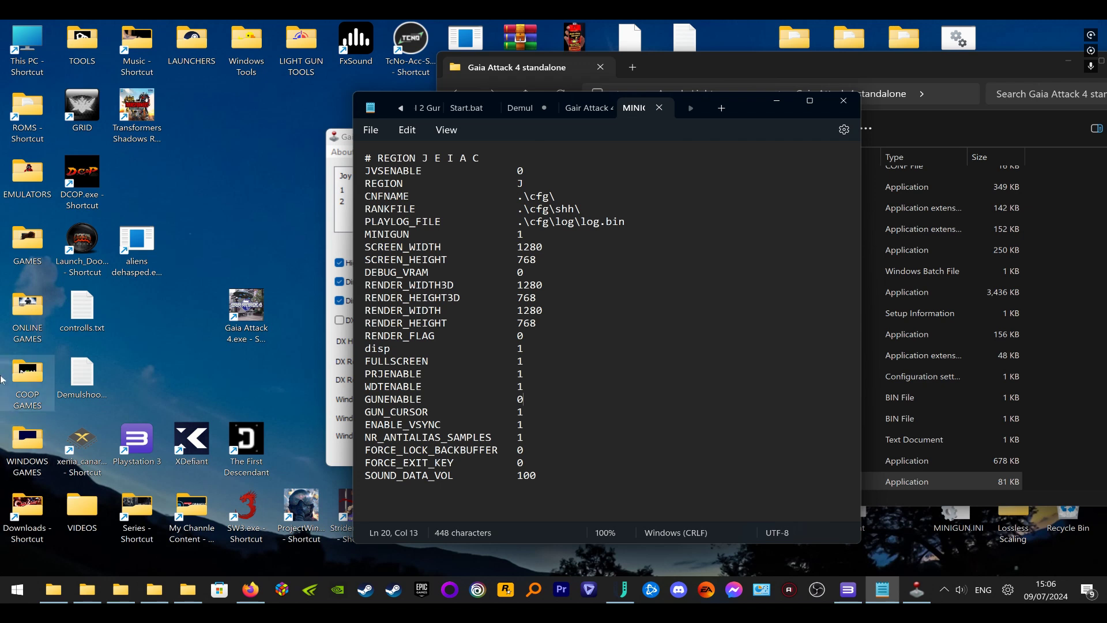
Save and close MINIGUN.INI, close the Gaia Attack 4 configuration window, and minimise the text editor
{"action": "left_click", "coordinate": [371, 130]}
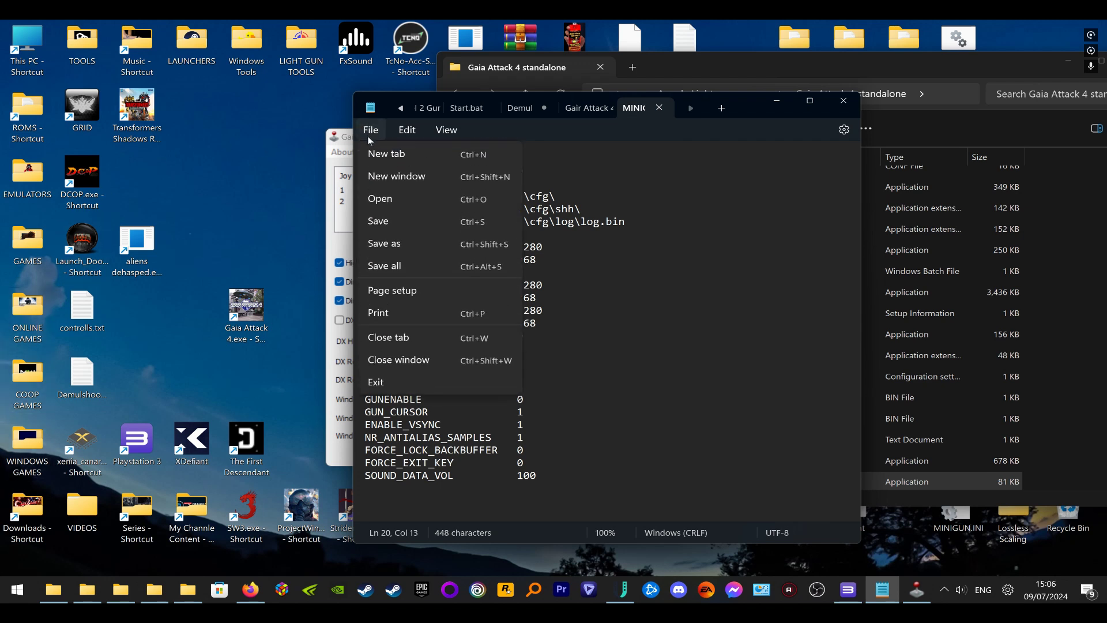
{"action": "left_click", "coordinate": [382, 223]}
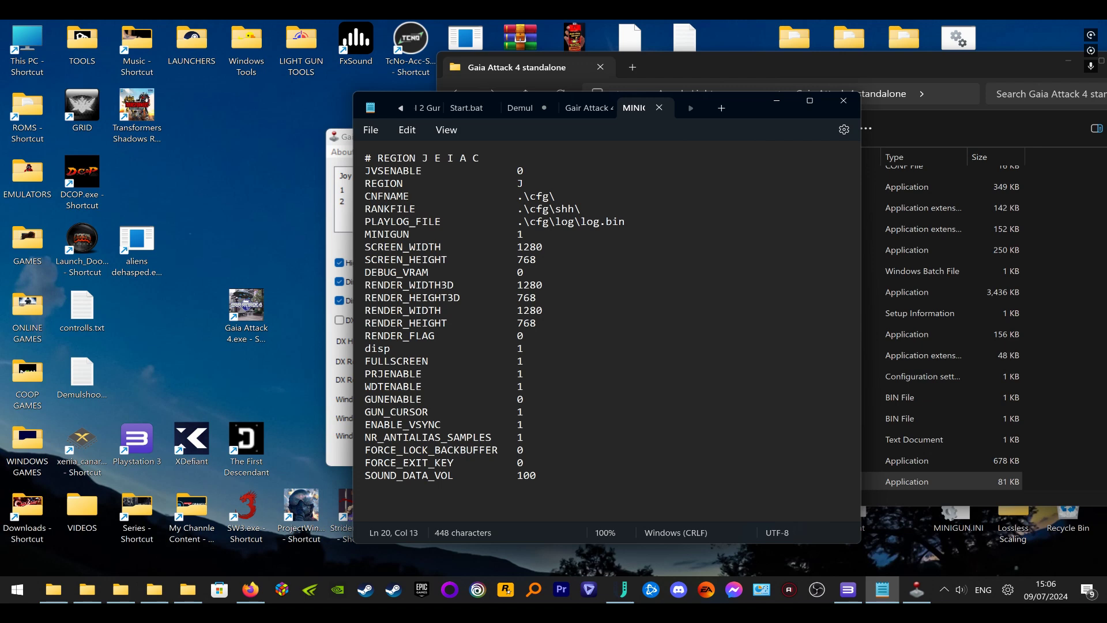
{"action": "left_click", "coordinate": [334, 138]}
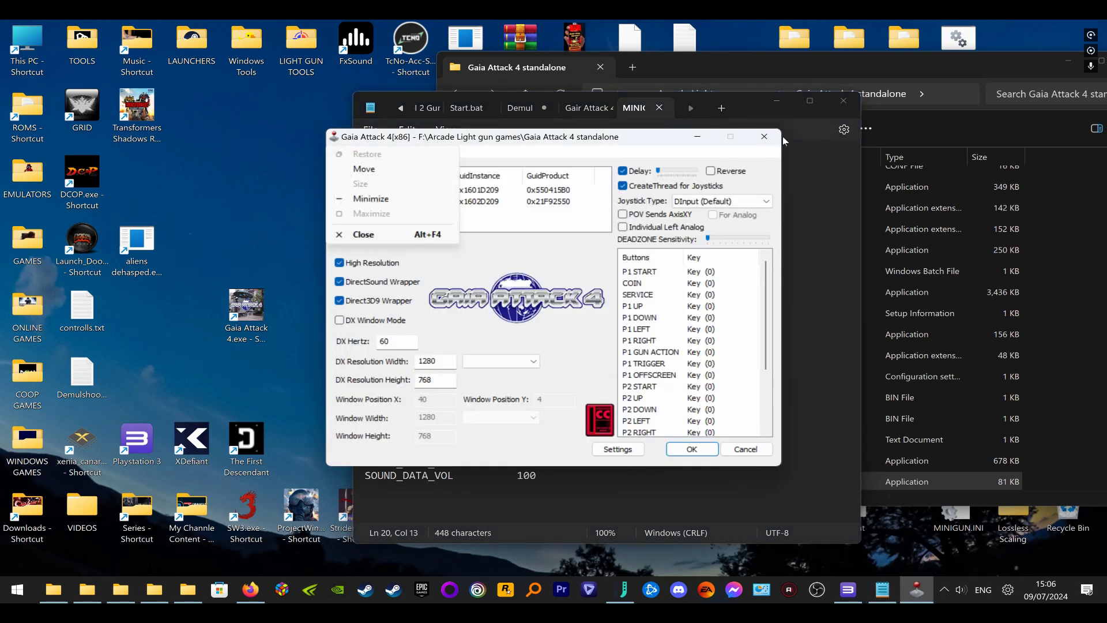
{"action": "left_click", "coordinate": [764, 136]}
{"action": "left_click", "coordinate": [764, 137]}
{"action": "left_click", "coordinate": [659, 107]}
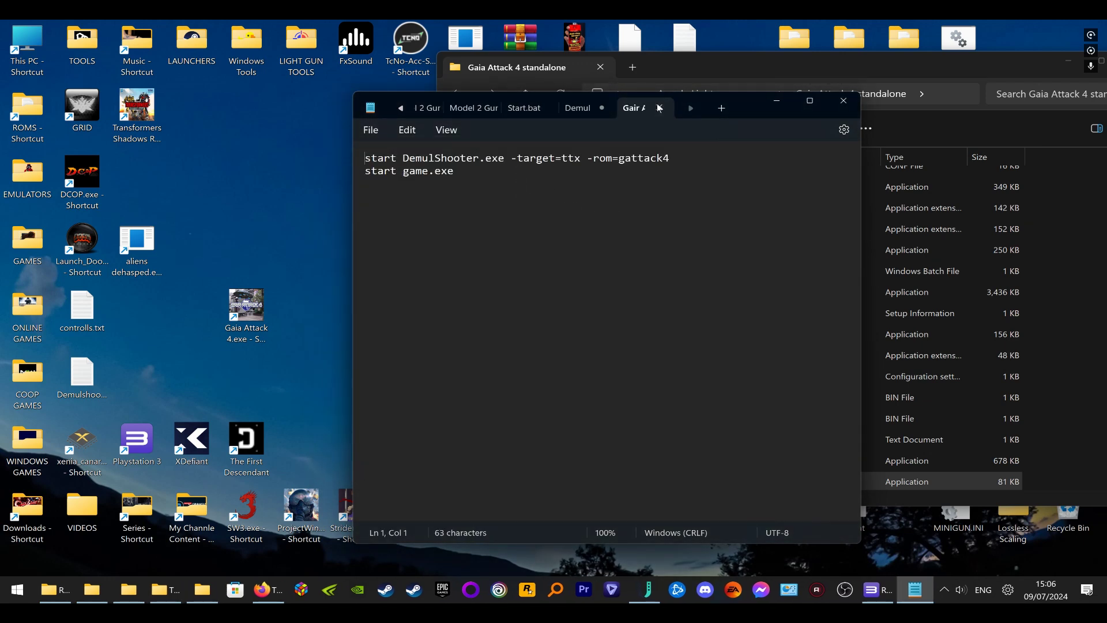
{"action": "left_click", "coordinate": [777, 104]}
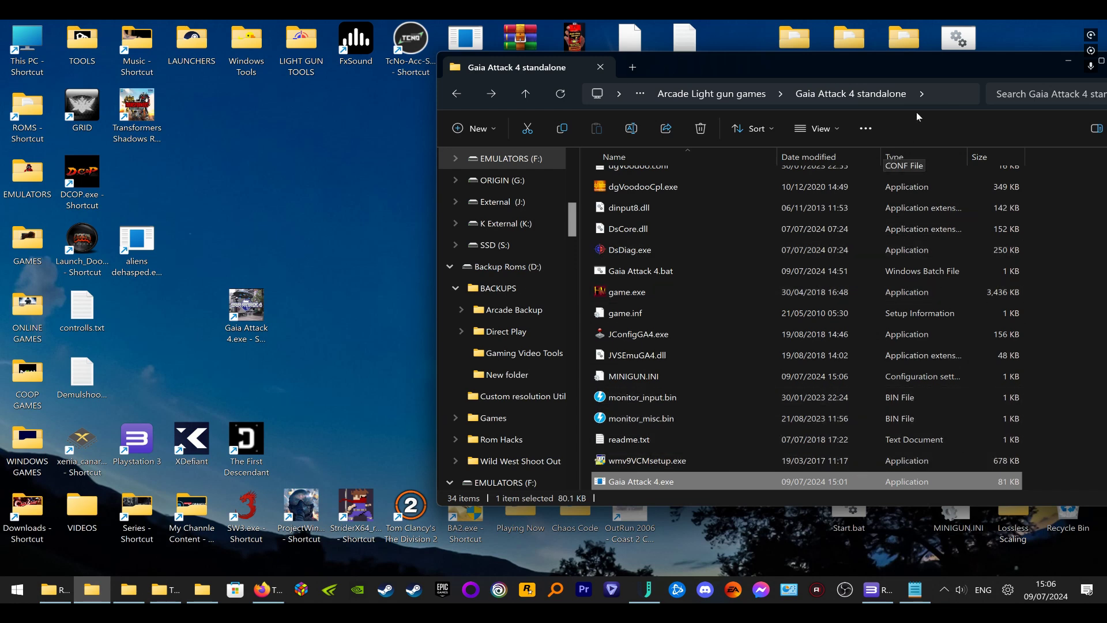
Create a folder named Minigun Ini Backup in the Gaia Attack 4 standalone folder and move the desktop copy of MINIGUN.INI into it
{"action": "left_click_drag", "start_coordinate": [900, 68], "coordinate": [669, 51]}
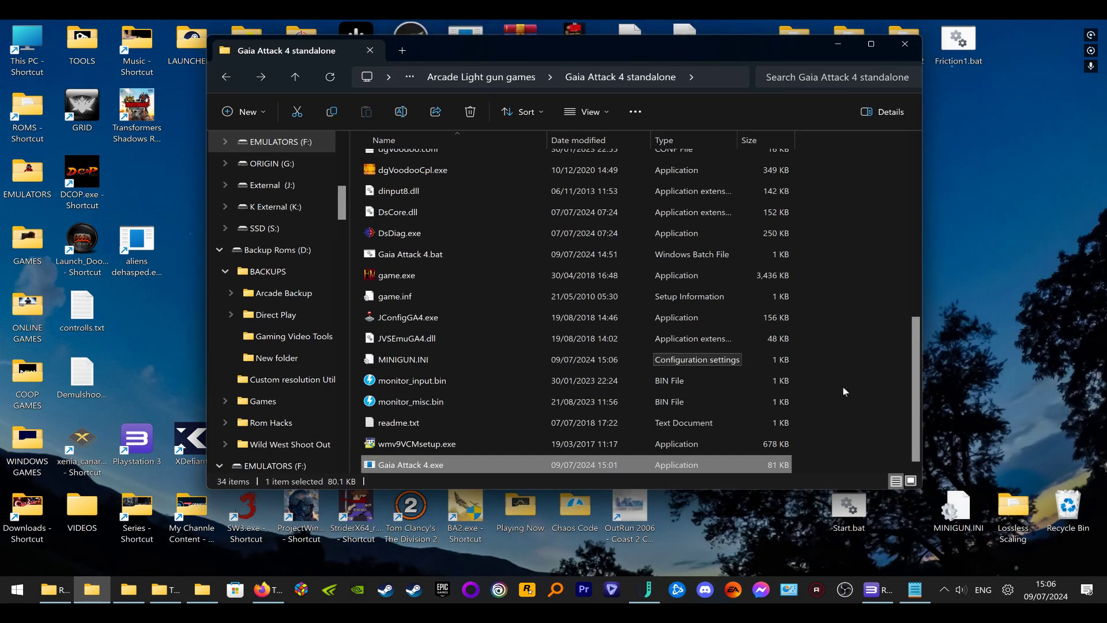
{"action": "right_click", "coordinate": [871, 338]}
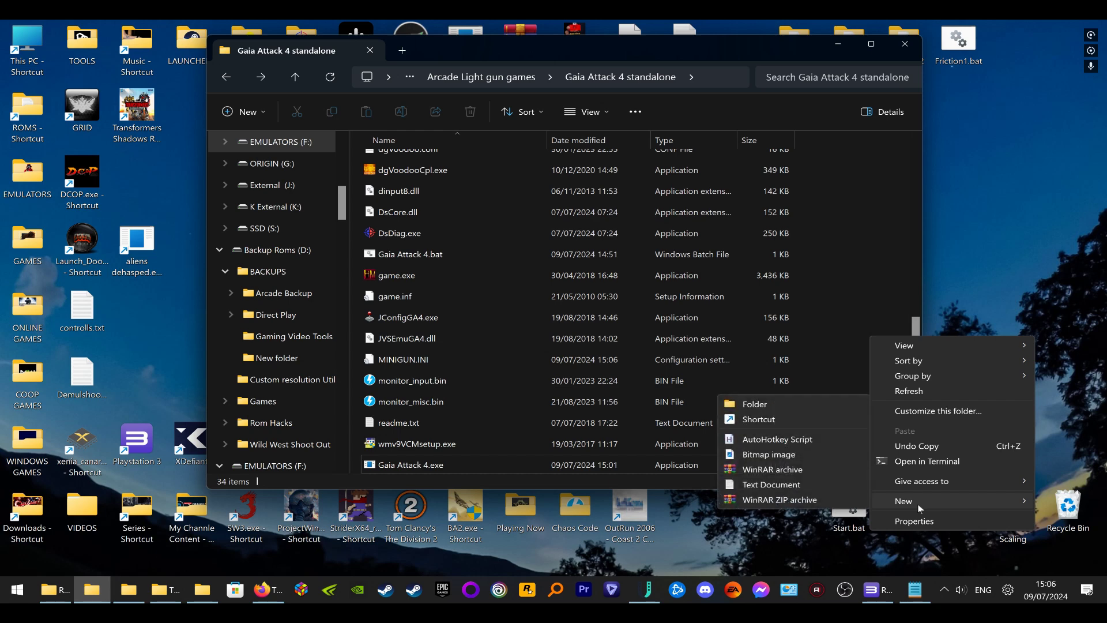
{"action": "left_click", "coordinate": [770, 398]}
{"action": "right_click", "coordinate": [858, 372]}
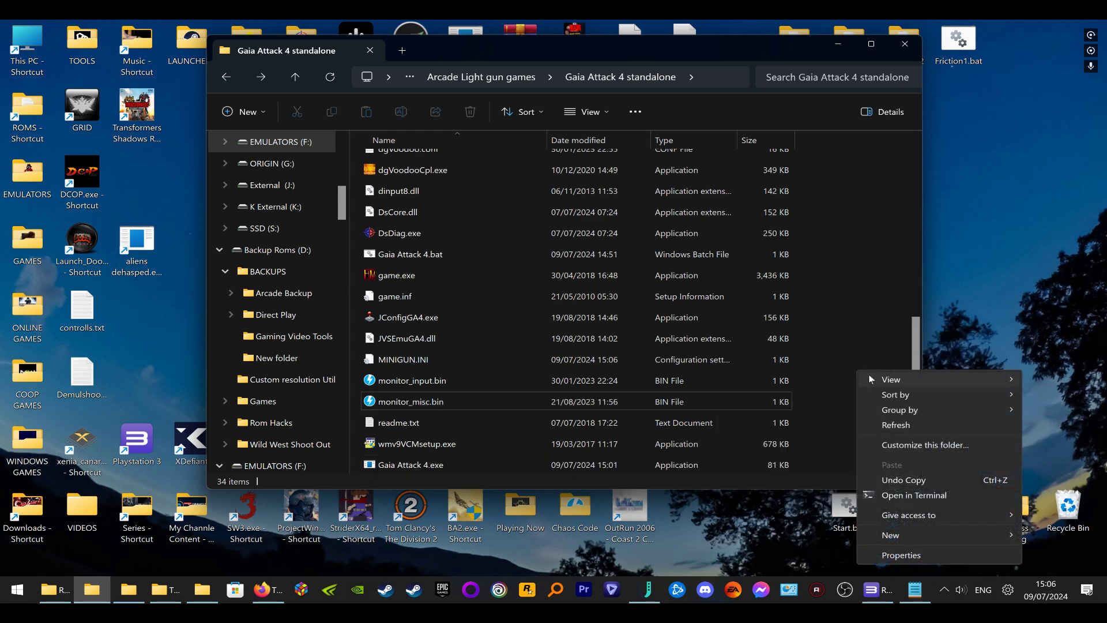
{"action": "mouse_move", "coordinate": [942, 536]}
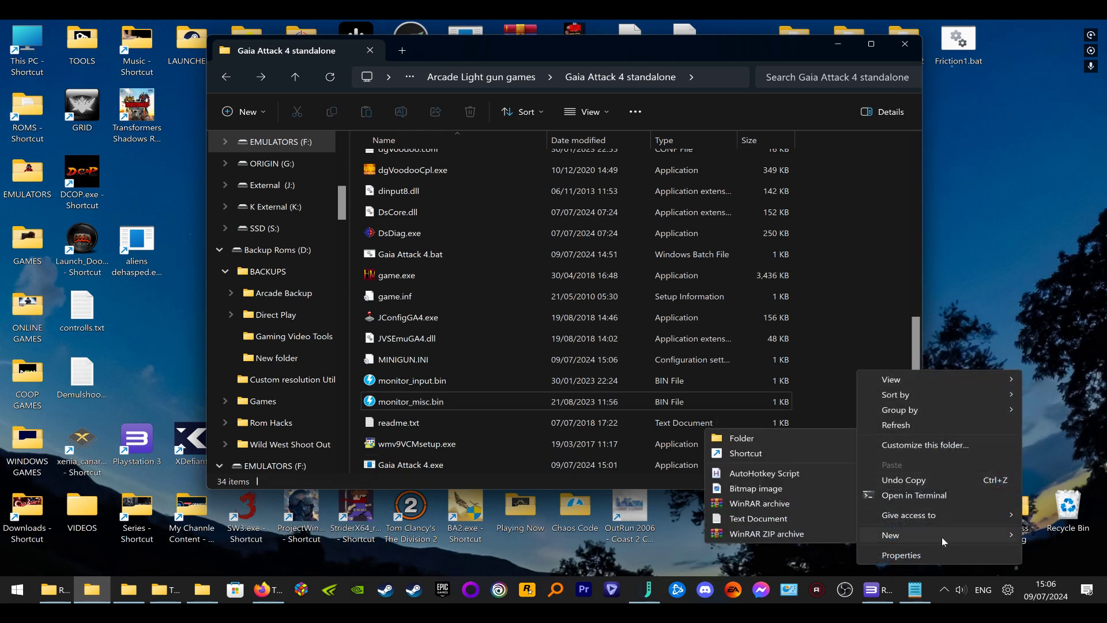
{"action": "left_click", "coordinate": [755, 442]}
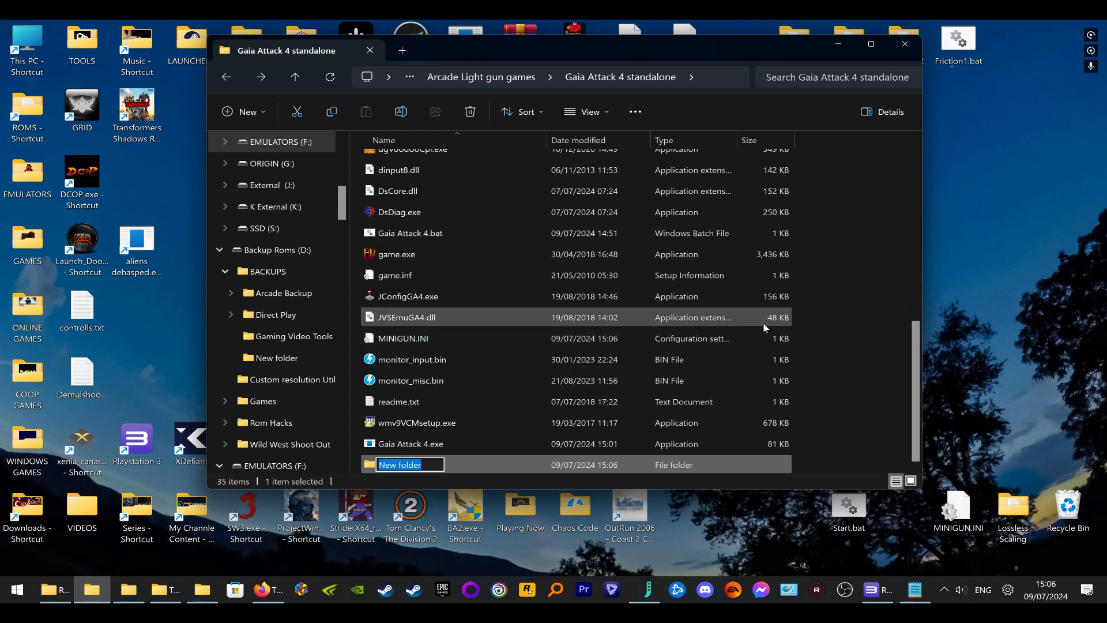
{"action": "type", "text": "M"}
{"action": "type", "text": "inigun Ini Backup"}
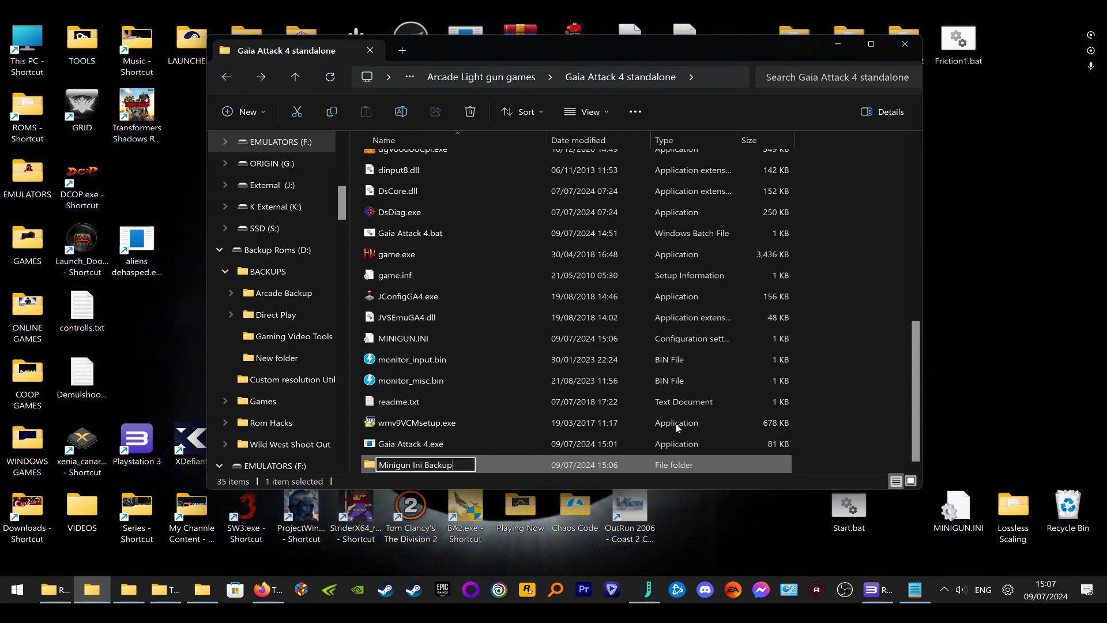
{"action": "key", "text": "Return"}
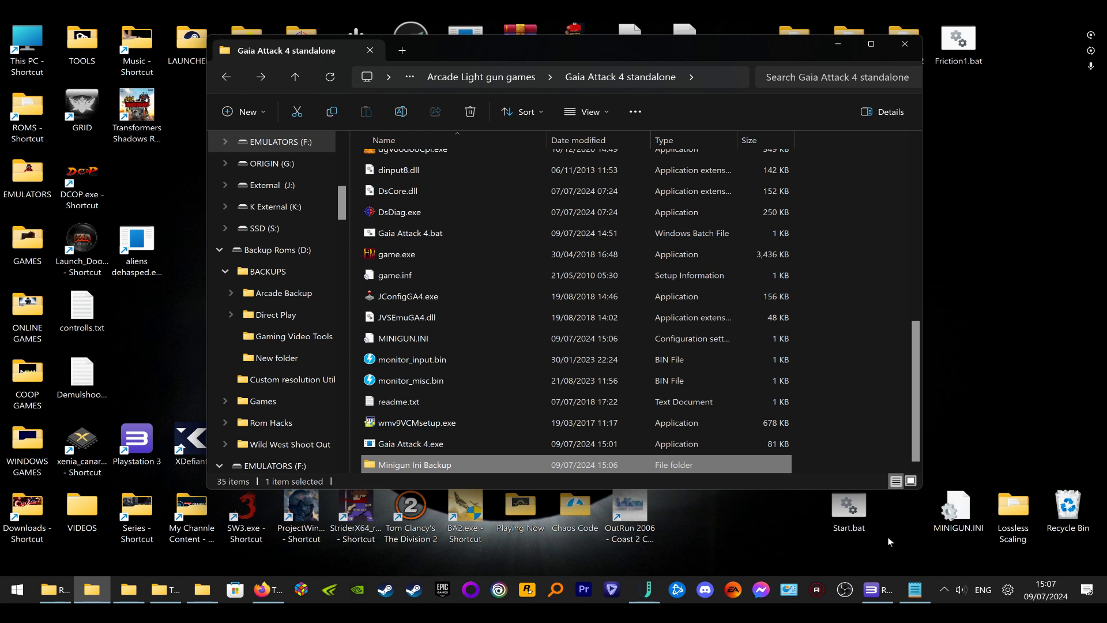
{"action": "left_click_drag", "start_coordinate": [954, 507], "coordinate": [441, 466]}
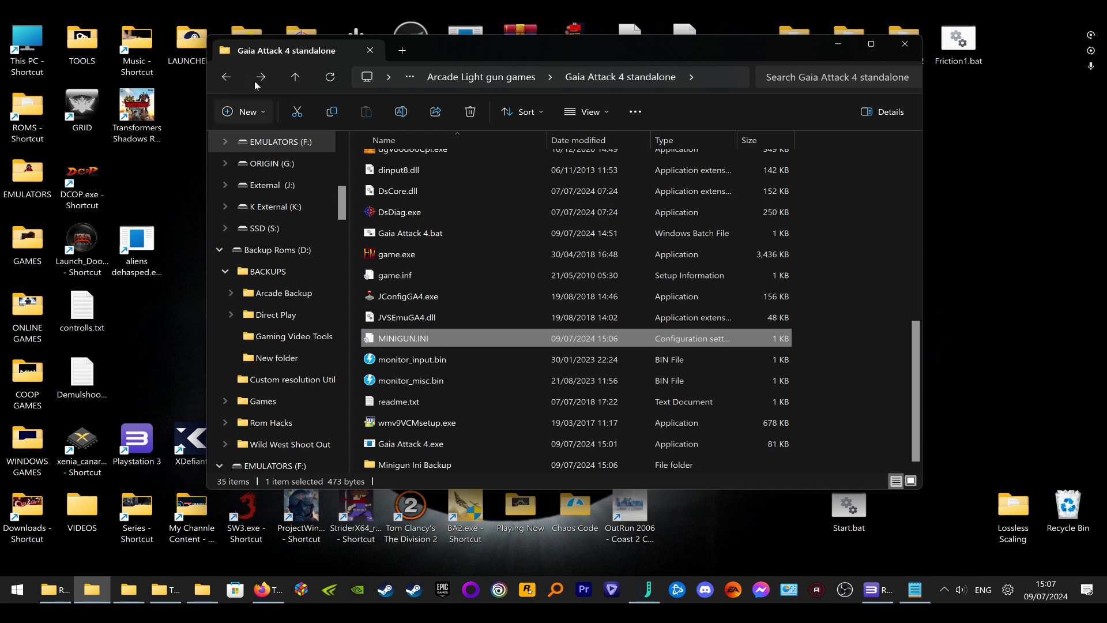
{"action": "left_click", "coordinate": [231, 79]}
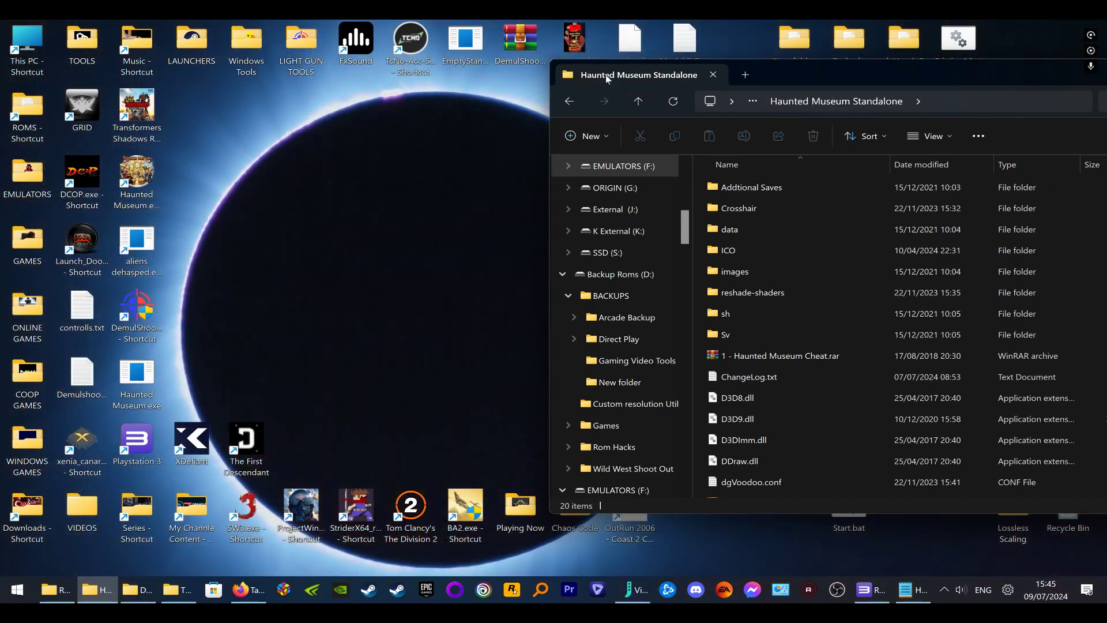
Extract all contents of DemulShooter_v12.7.zip into the Haunted Museum Standalone folder, replacing the files with the same names
{"action": "double_click", "coordinate": [520, 41]}
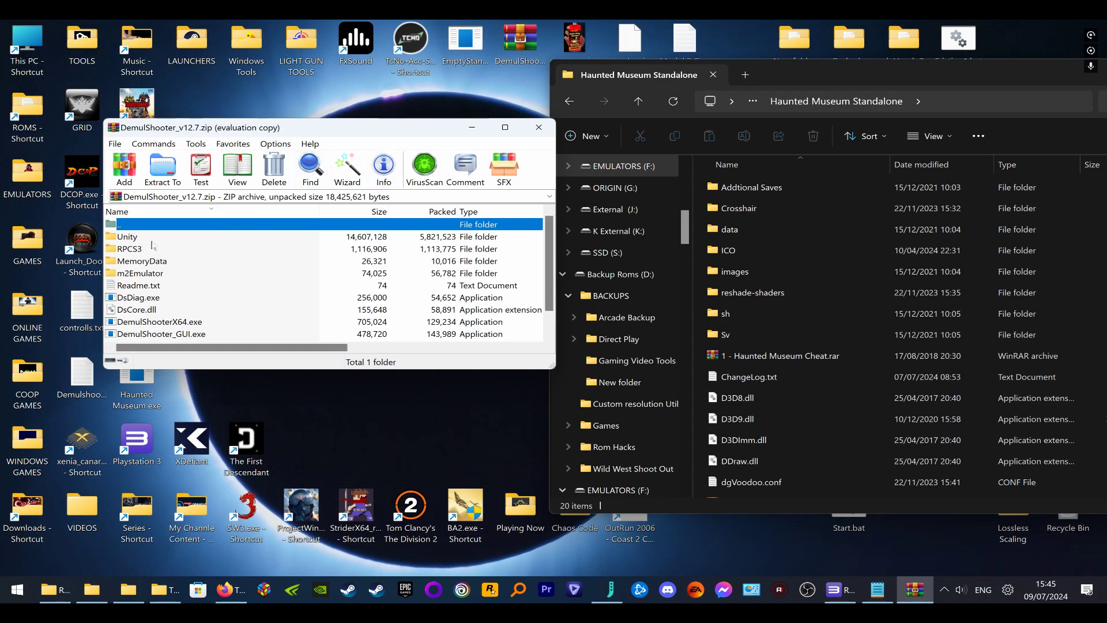
{"action": "left_click", "coordinate": [149, 239]}
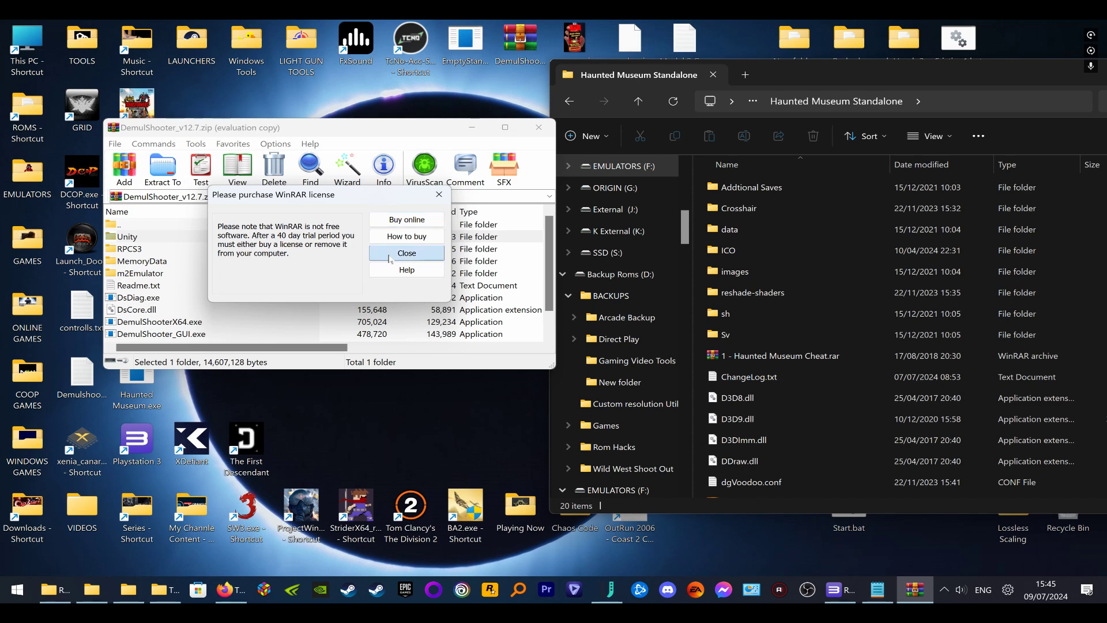
{"action": "left_click", "coordinate": [383, 255]}
{"action": "scroll", "coordinate": [240, 291], "scroll_direction": "down", "scroll_amount": 1}
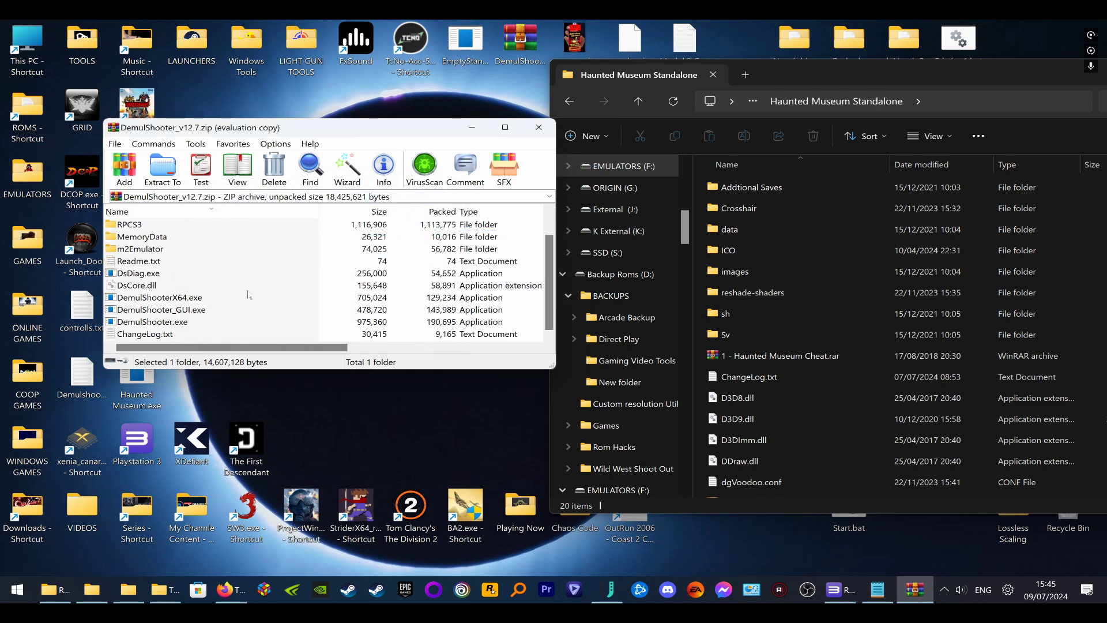
{"action": "left_click", "coordinate": [170, 335], "text": "shift"}
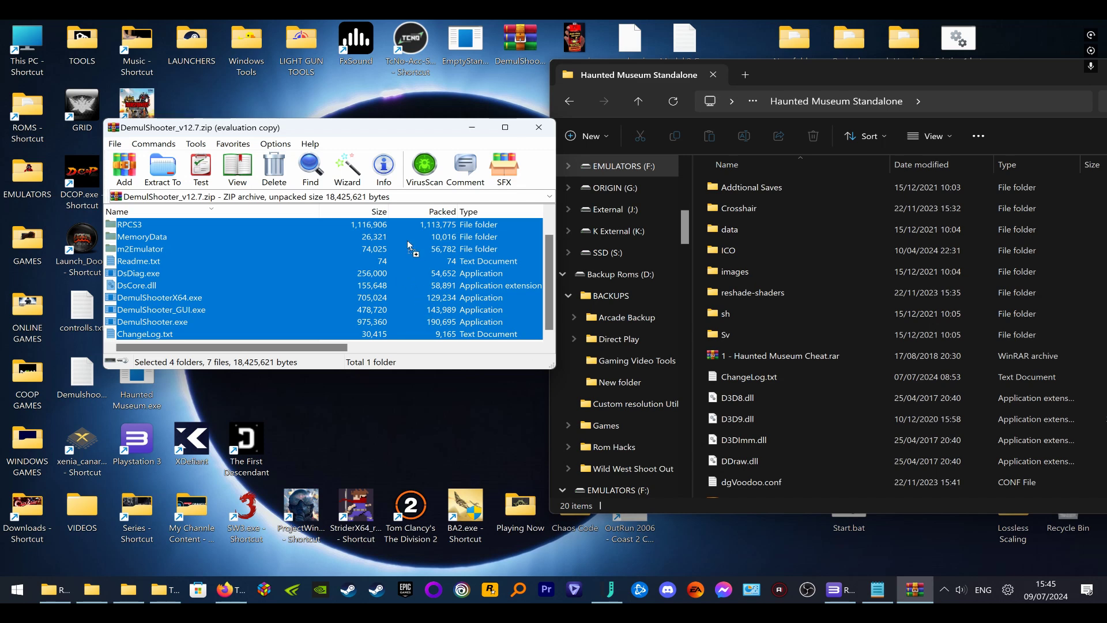
{"action": "left_click_drag", "start_coordinate": [408, 245], "coordinate": [449, 202]}
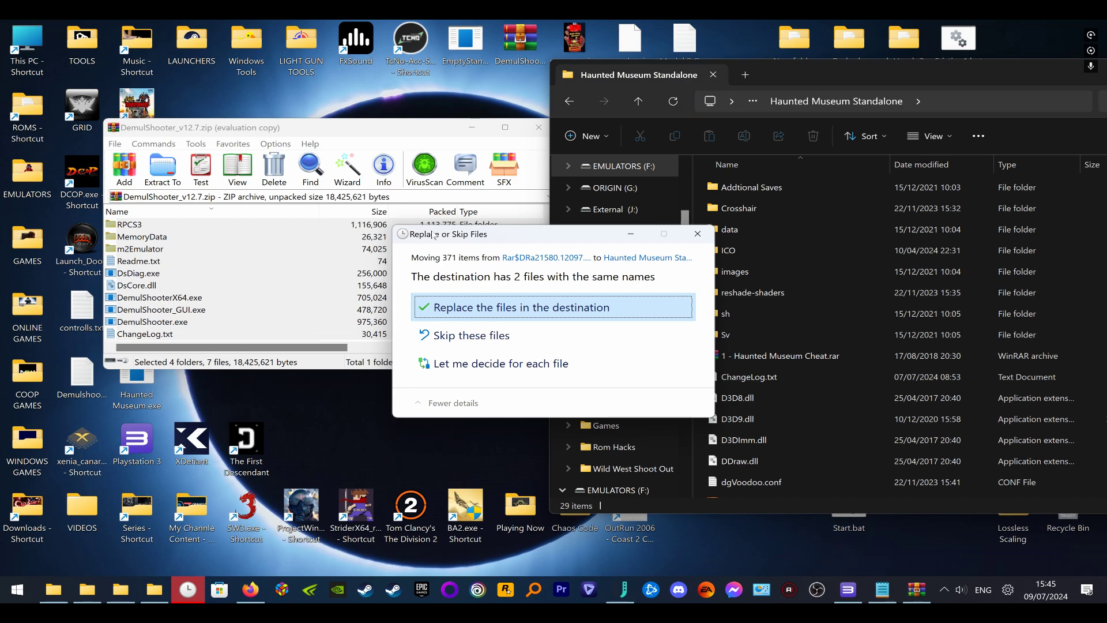
{"action": "left_click", "coordinate": [536, 314]}
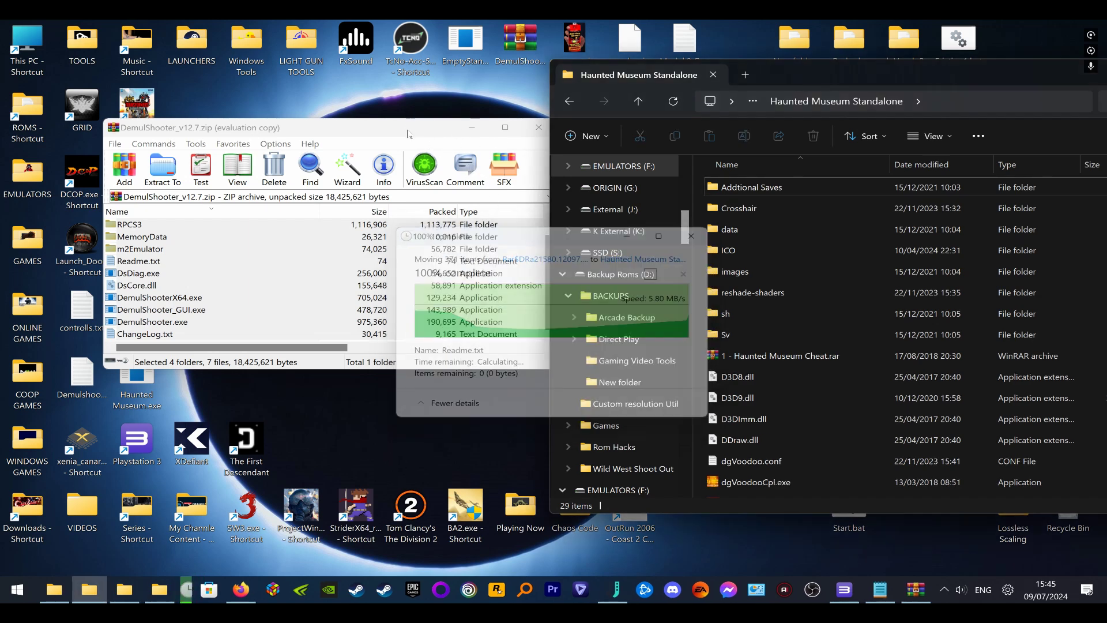
{"action": "left_click", "coordinate": [481, 118]}
Check in the compatibility properties that DemulShooter.exe in the Haunted Museum folder is set to run as an administrator
{"action": "scroll", "coordinate": [834, 230], "scroll_direction": "down", "scroll_amount": 3}
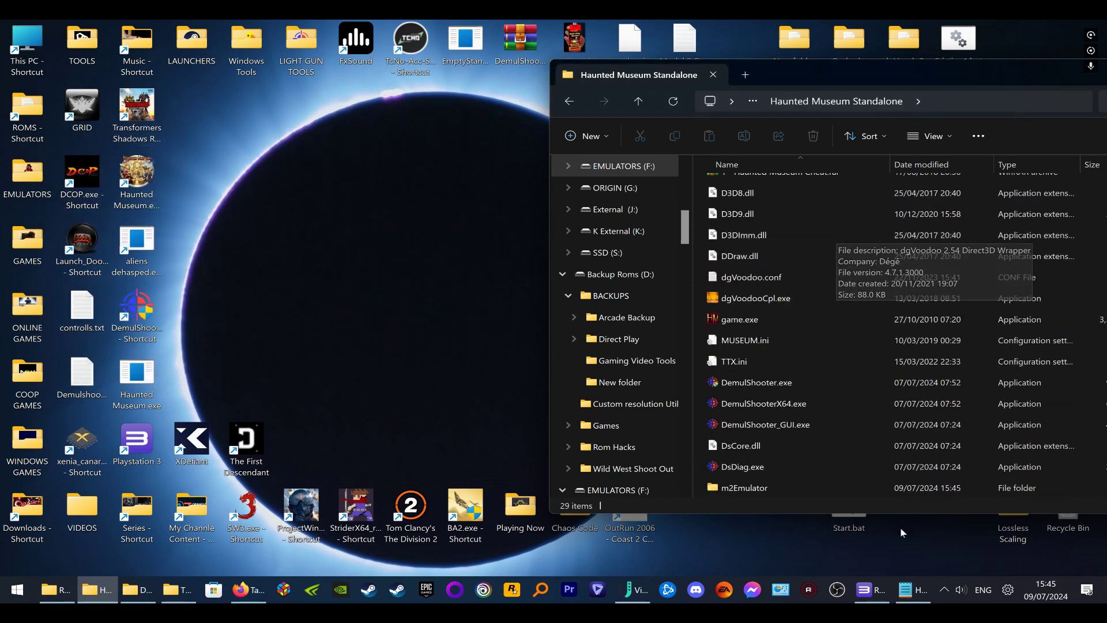
{"action": "left_click", "coordinate": [788, 385]}
{"action": "right_click", "coordinate": [787, 385]}
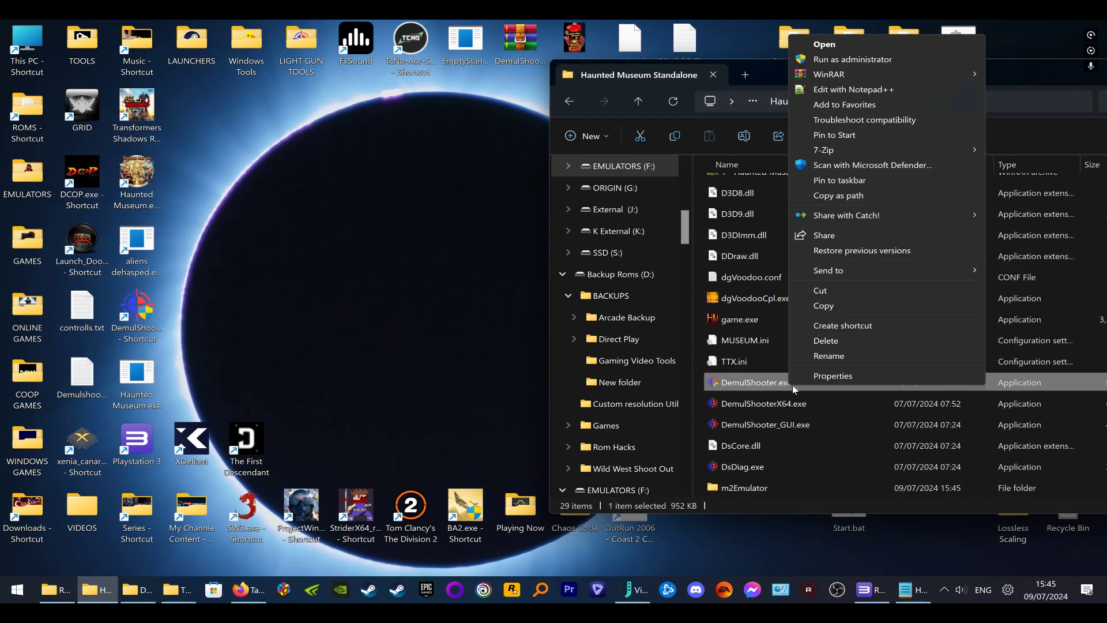
{"action": "left_click", "coordinate": [805, 378]}
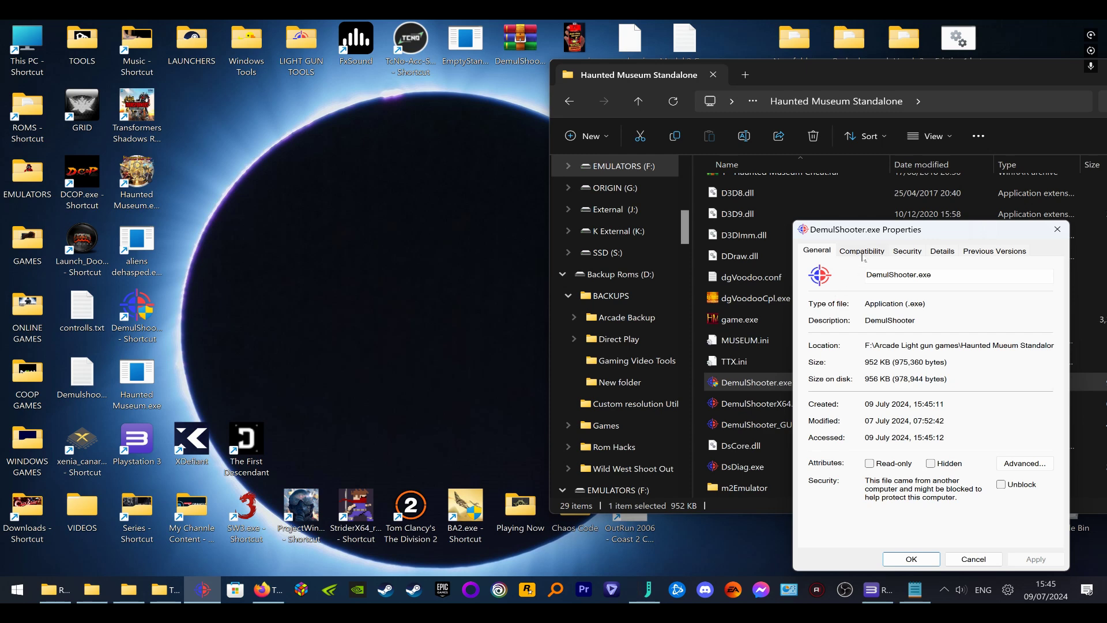
{"action": "left_click", "coordinate": [861, 252]}
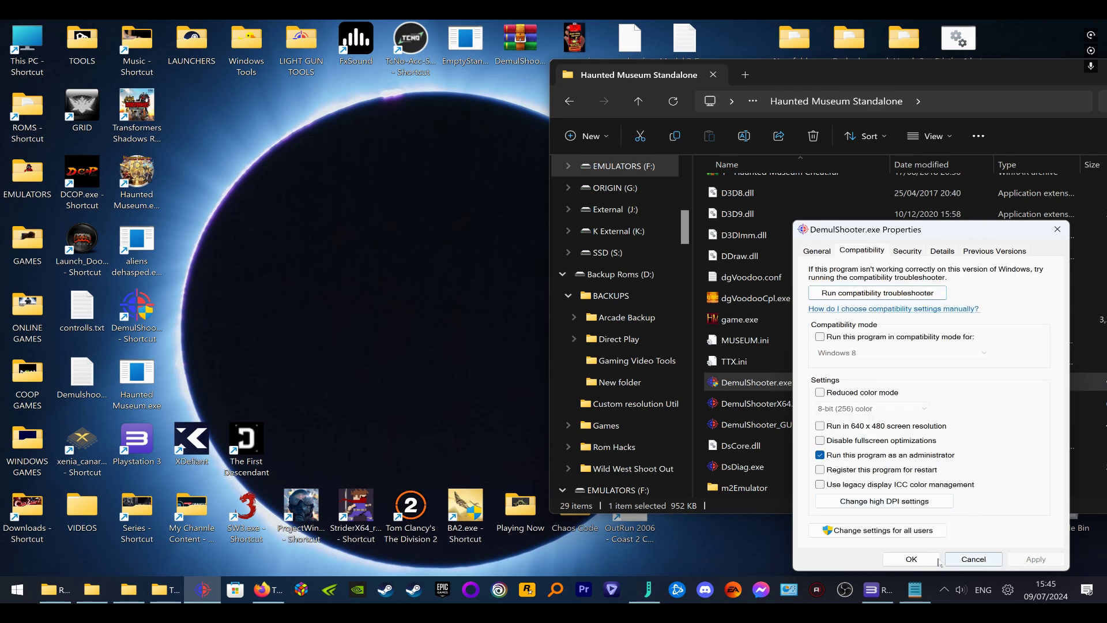
{"action": "left_click", "coordinate": [911, 558]}
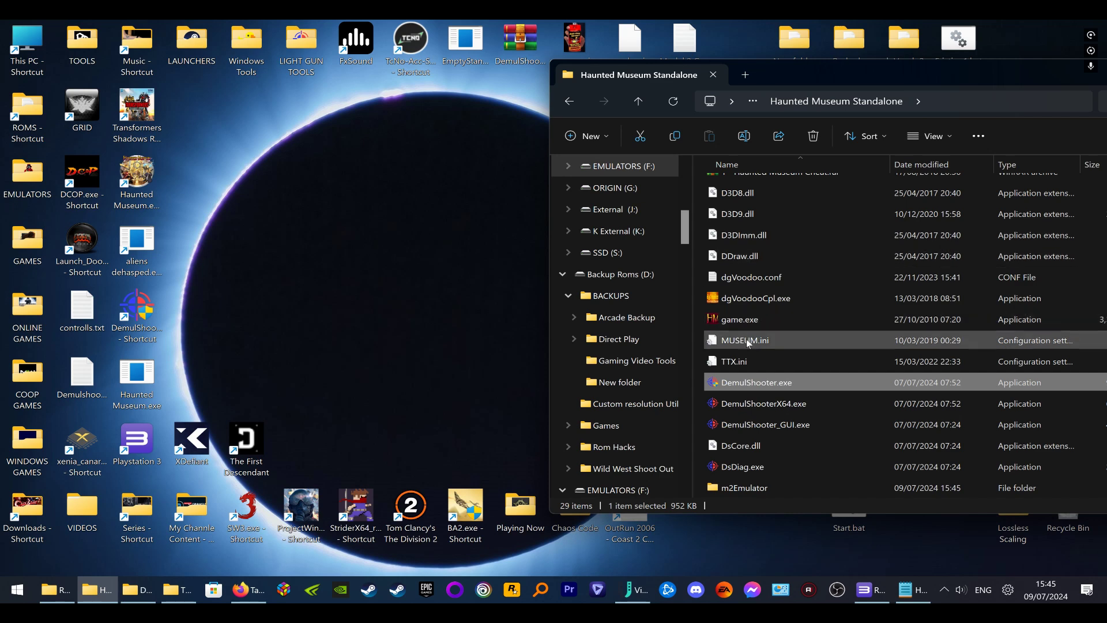
Run DemulShooter_GUI.exe from the Haunted Museum folder and set the P1 device to the Ultimarc ATRAK Mouse with VID_D209&PID_1601&MI_02
{"action": "double_click", "coordinate": [788, 425]}
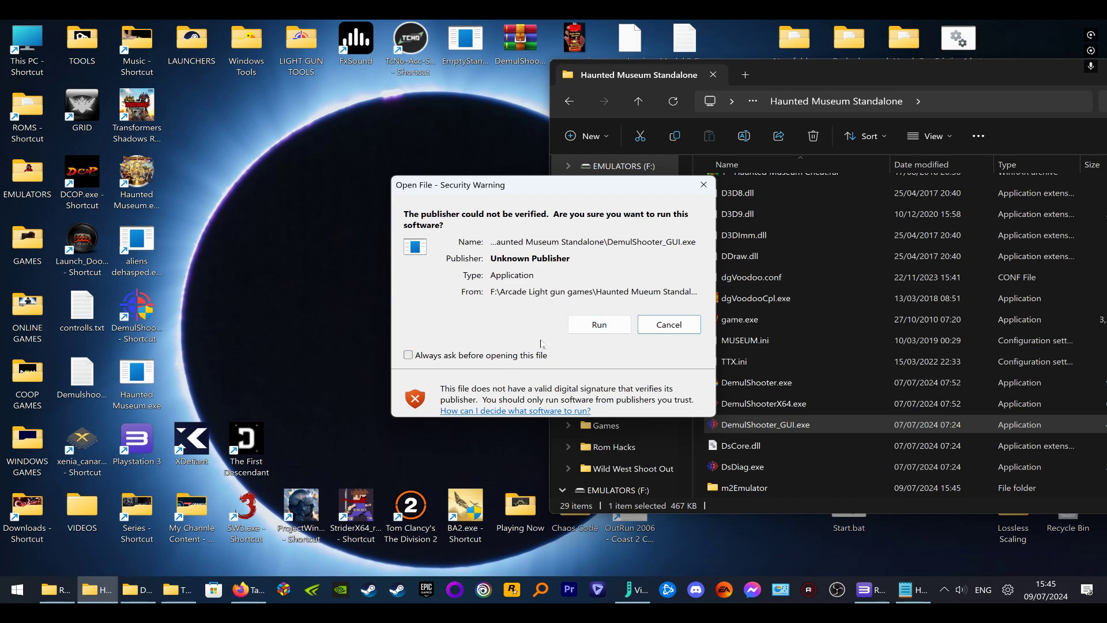
{"action": "left_click", "coordinate": [600, 324]}
{"action": "left_click", "coordinate": [507, 236]}
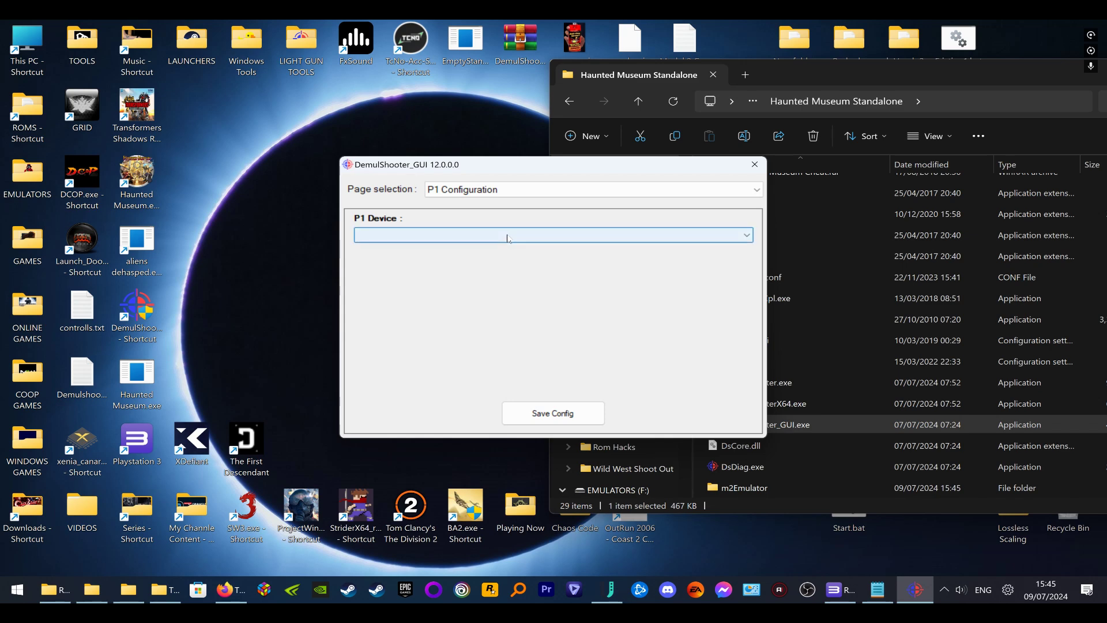
{"action": "left_click", "coordinate": [513, 391]}
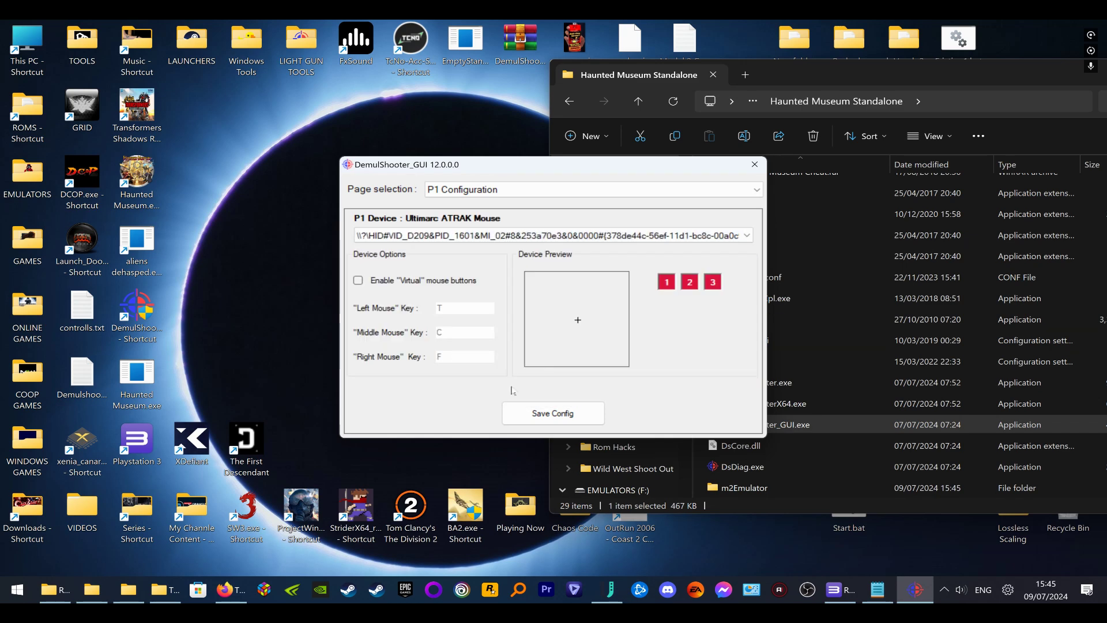
Set the P2 device to the Ultimarc ATRAK Mouse with VID_D209&PID_1602&MI_02, then save the configuration and close the window
{"action": "left_click", "coordinate": [514, 190]}
{"action": "left_click", "coordinate": [524, 214]}
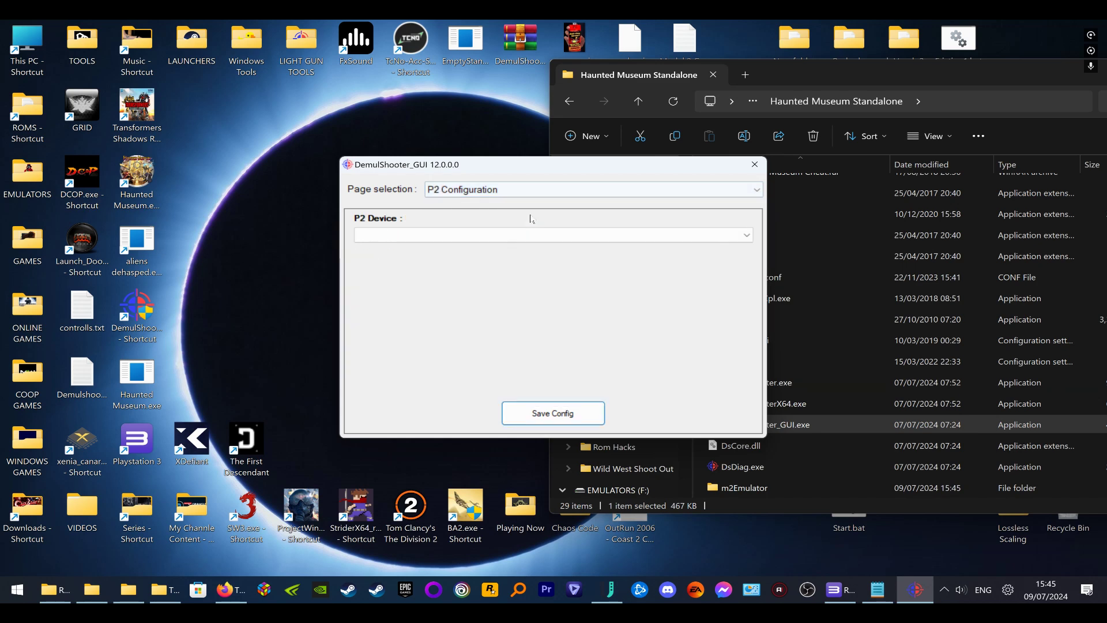
{"action": "left_click", "coordinate": [550, 236]}
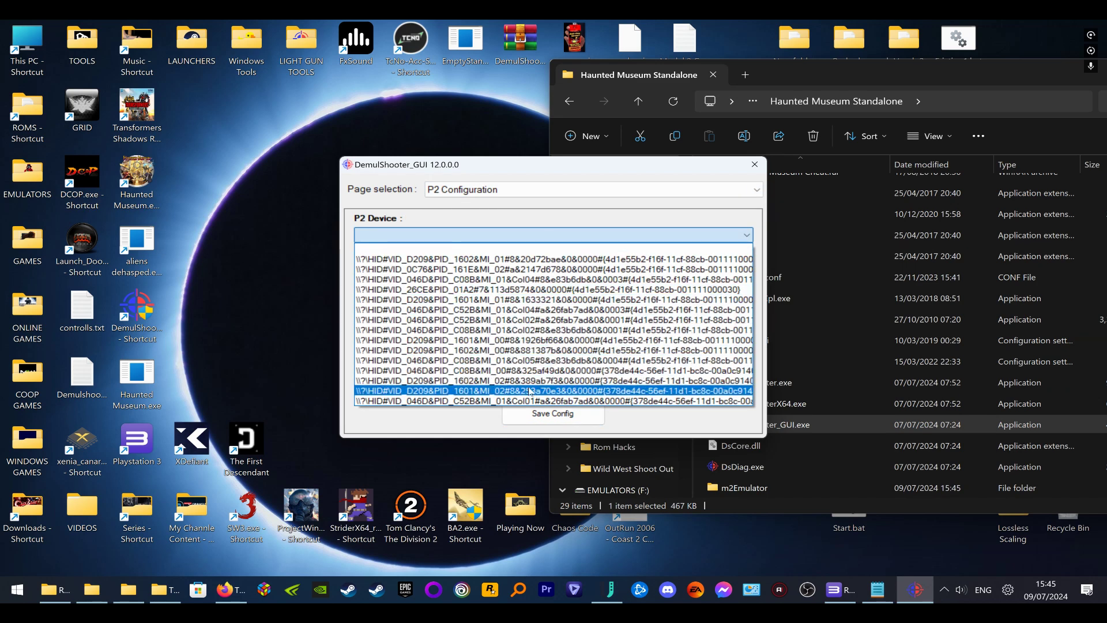
{"action": "left_click", "coordinate": [526, 385]}
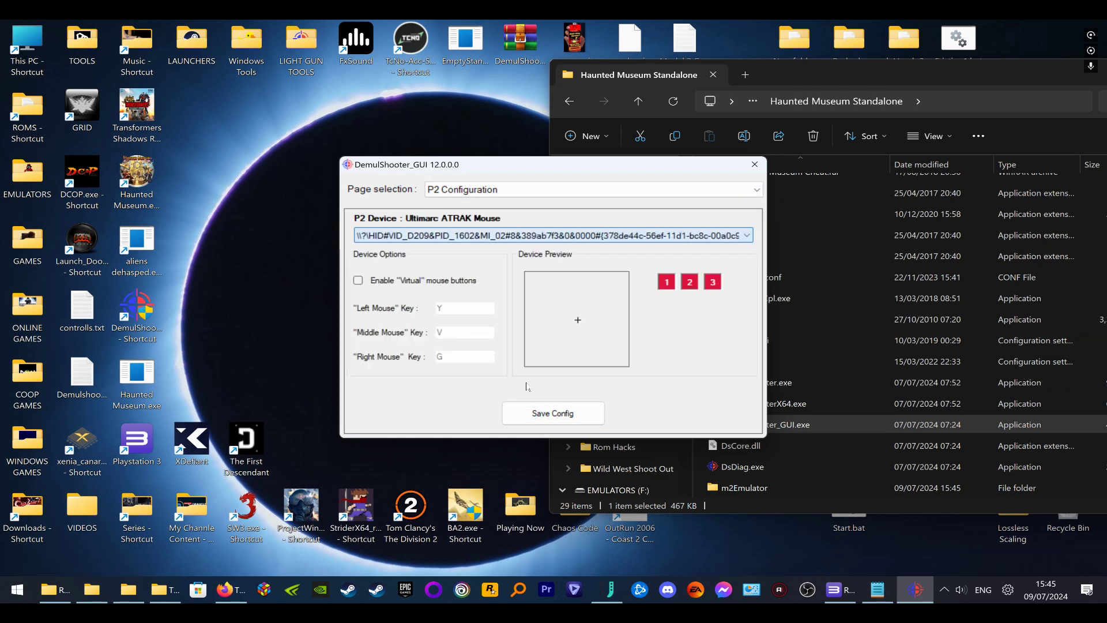
{"action": "left_click", "coordinate": [554, 414]}
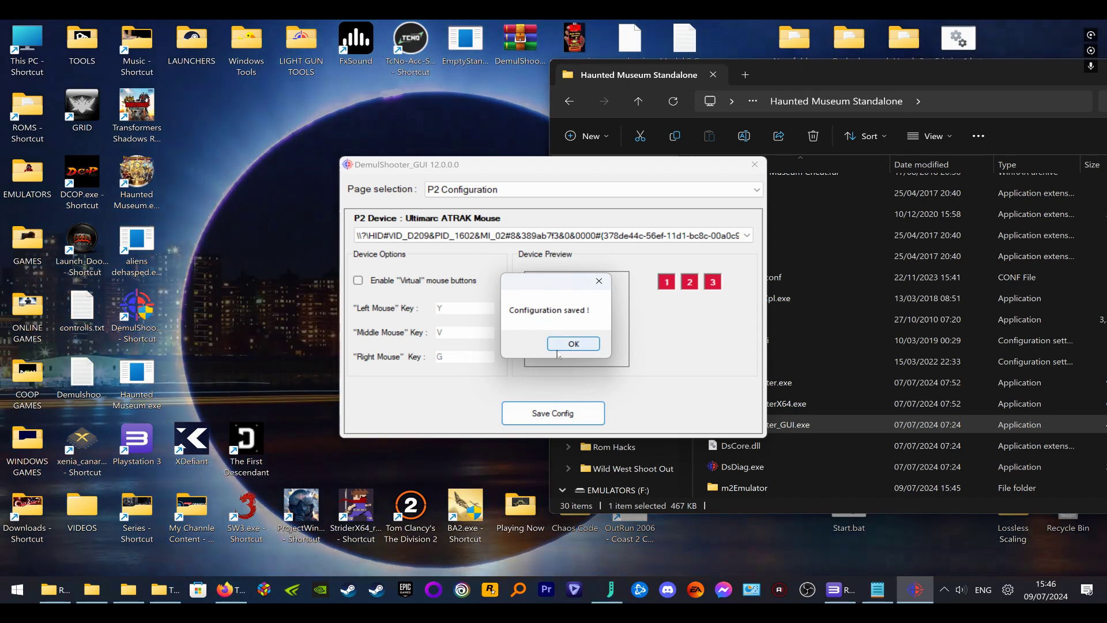
{"action": "left_click", "coordinate": [573, 344]}
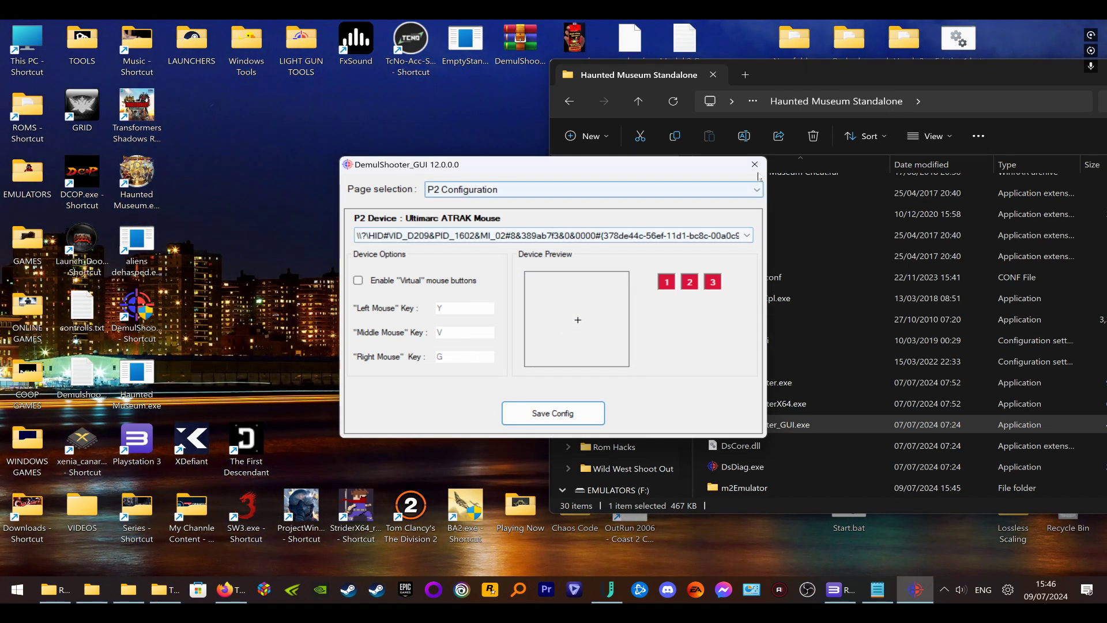
{"action": "left_click", "coordinate": [761, 171]}
Switch to Notepad, close the existing Haunted Museum batch file, and bring up an empty document while keeping Demulshooter.txt open
{"action": "scroll", "coordinate": [783, 250], "scroll_direction": "down", "scroll_amount": 1}
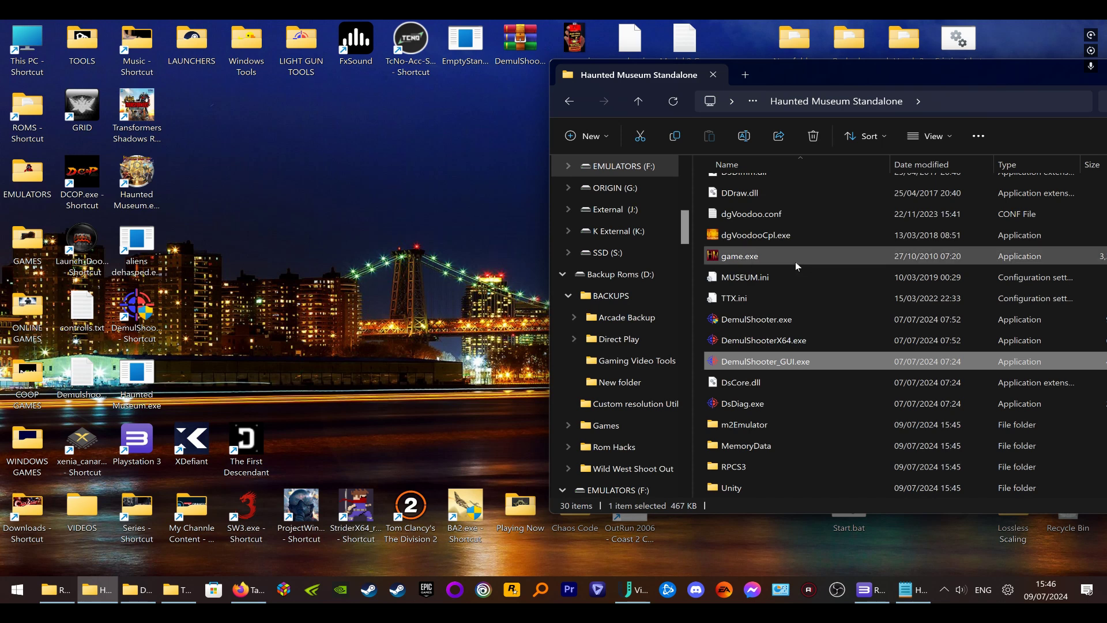
{"action": "left_click", "coordinate": [903, 597]}
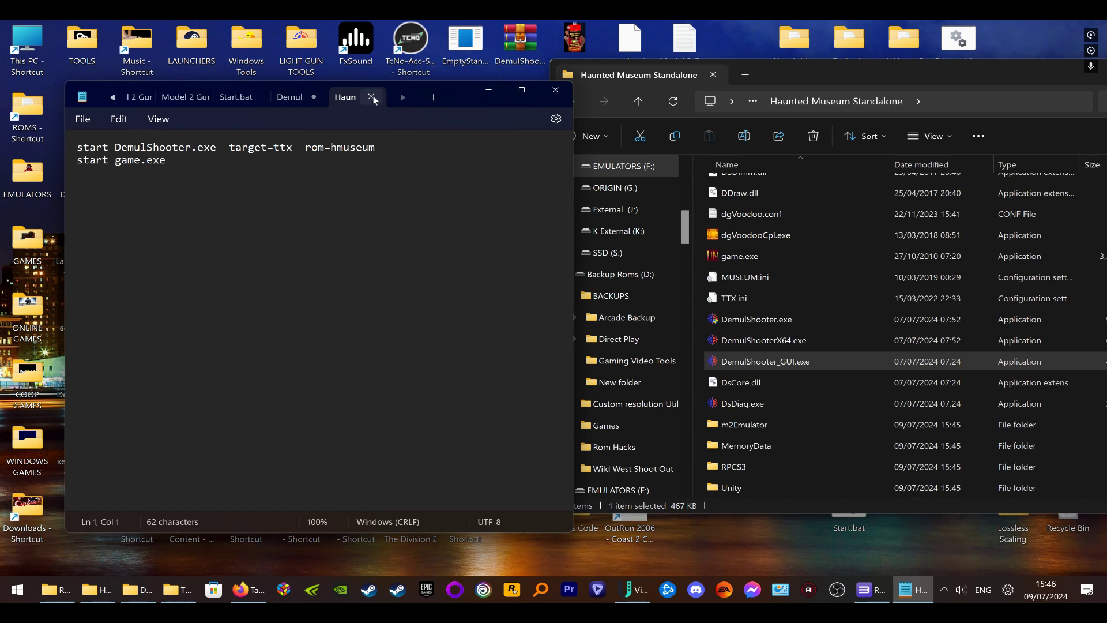
{"action": "left_click", "coordinate": [372, 98]}
{"action": "left_click", "coordinate": [371, 98]}
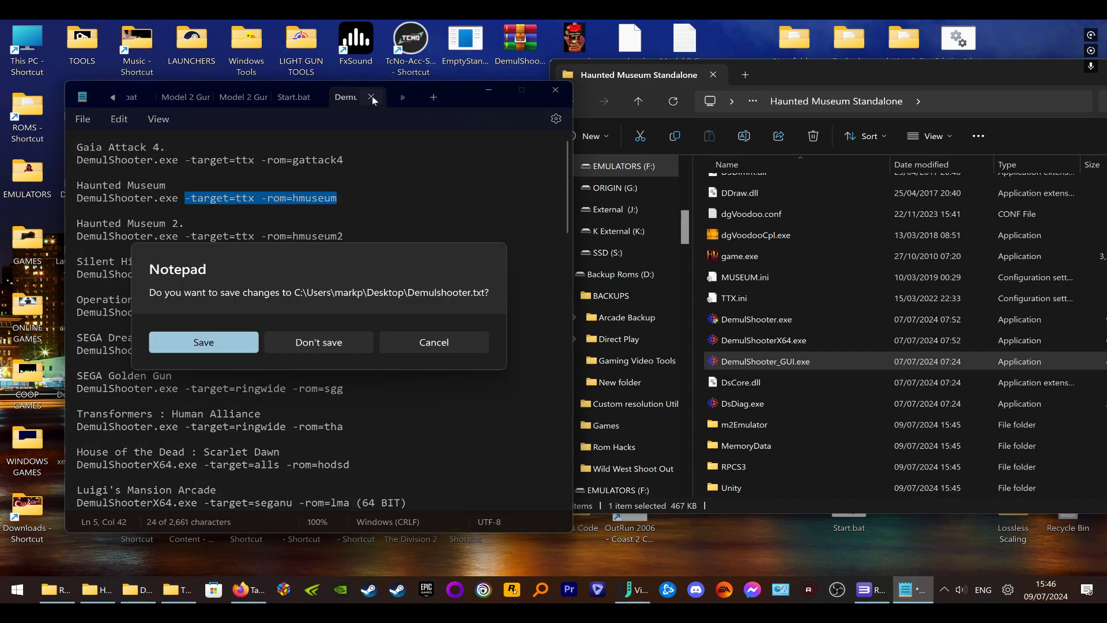
{"action": "left_click", "coordinate": [406, 349]}
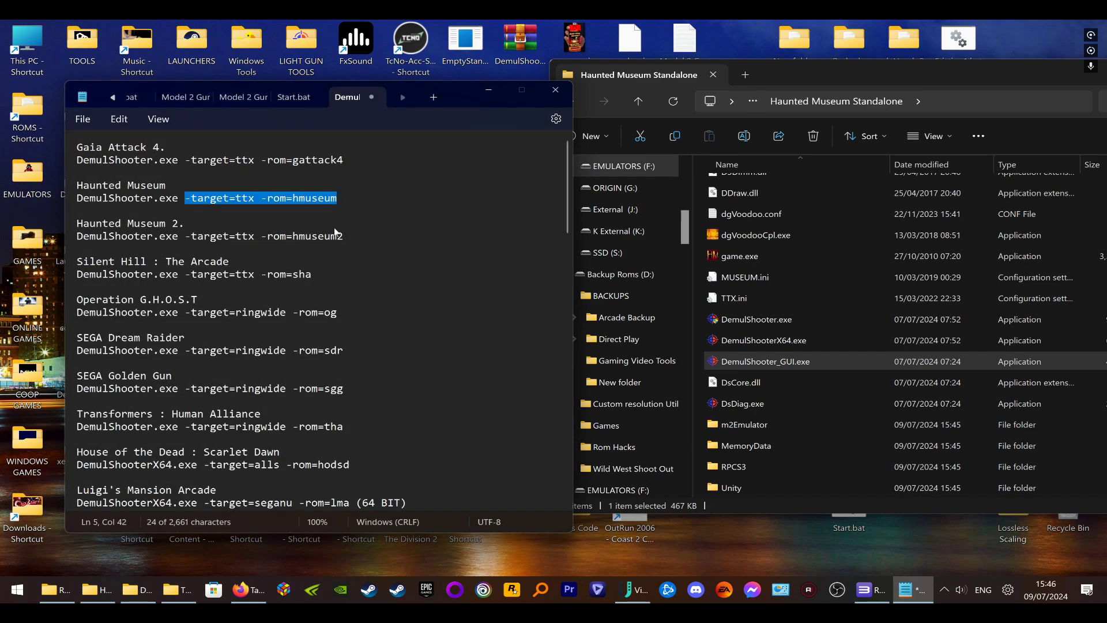
{"action": "left_click", "coordinate": [313, 97]}
{"action": "left_click", "coordinate": [313, 97]}
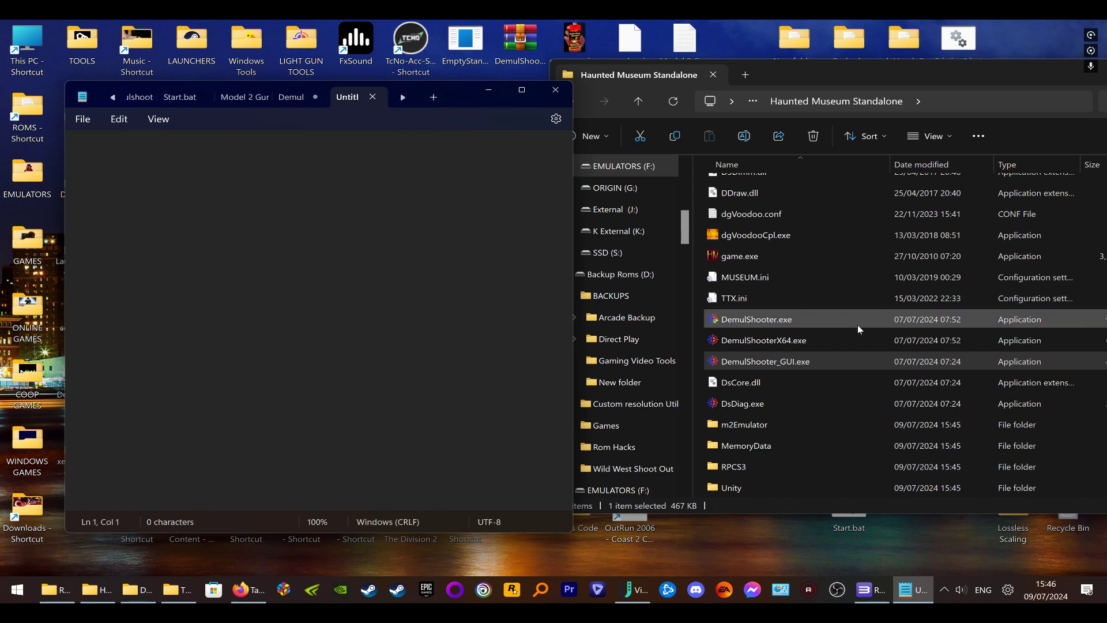
Copy the file name DemulShooter.exe from the game folder and enter "start DemulShooter.exe" as the first line of the empty document
{"action": "left_click", "coordinate": [797, 362]}
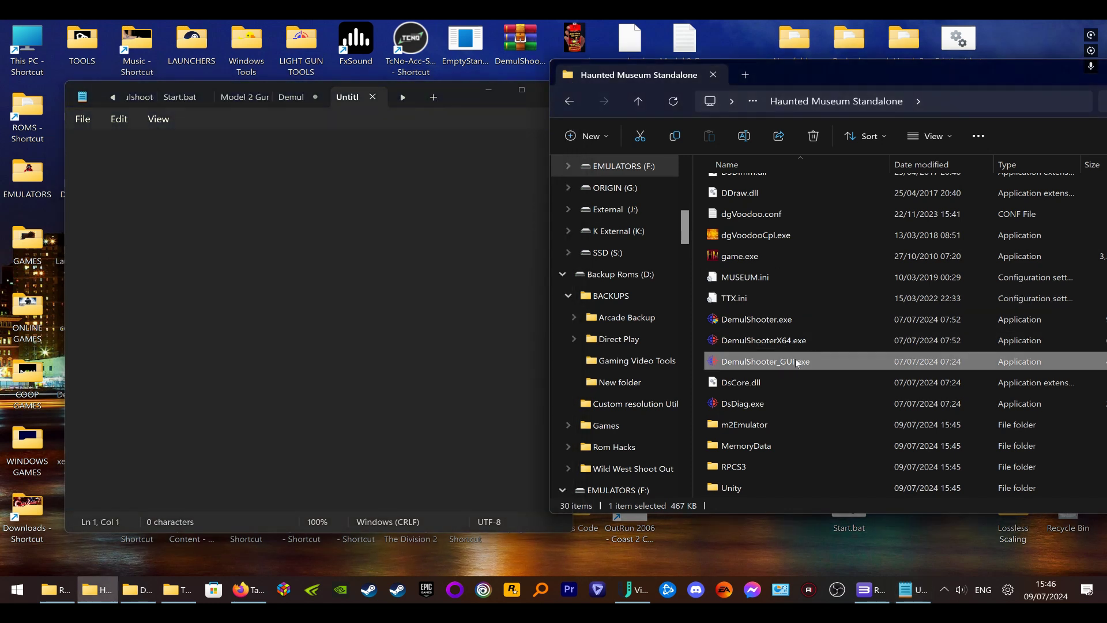
{"action": "left_click", "coordinate": [776, 321]}
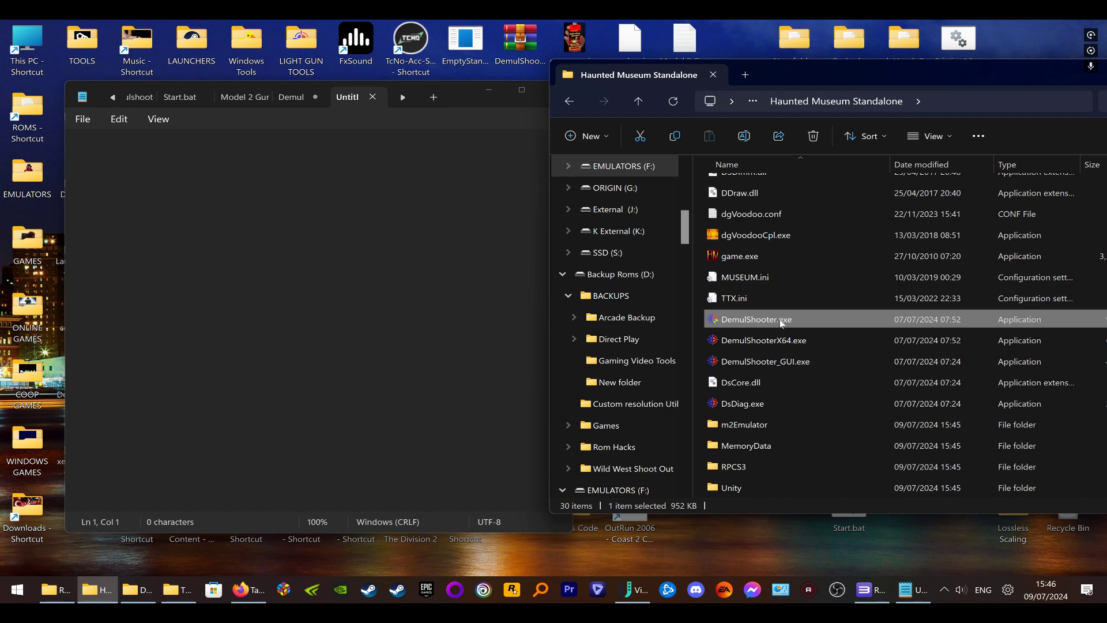
{"action": "left_click", "coordinate": [781, 323]}
{"action": "double_click", "coordinate": [733, 319]}
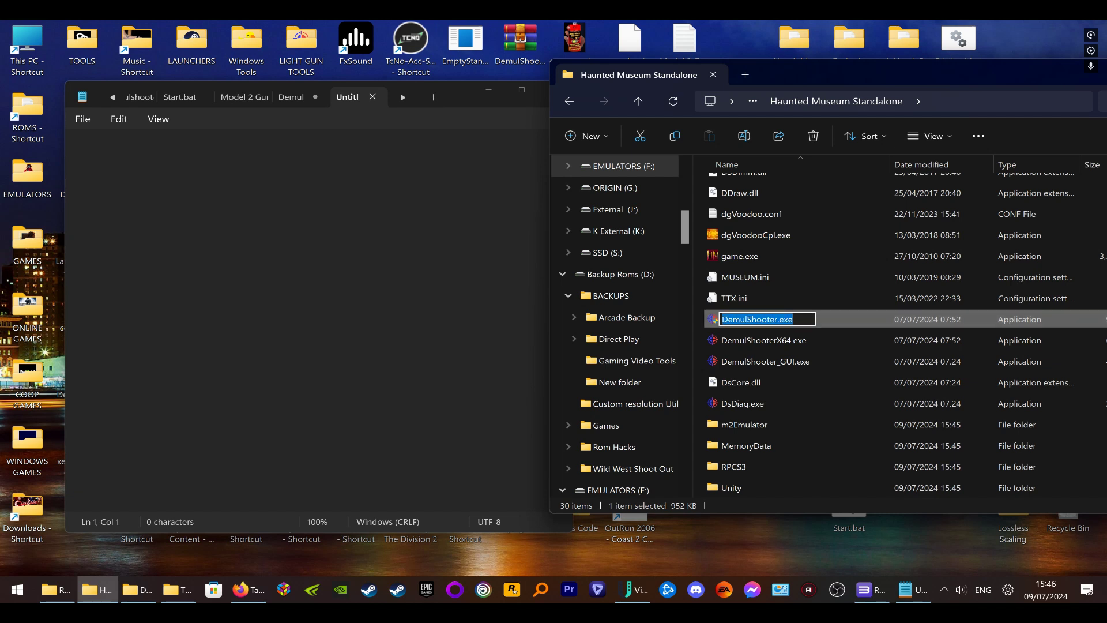
{"action": "right_click", "coordinate": [734, 318]}
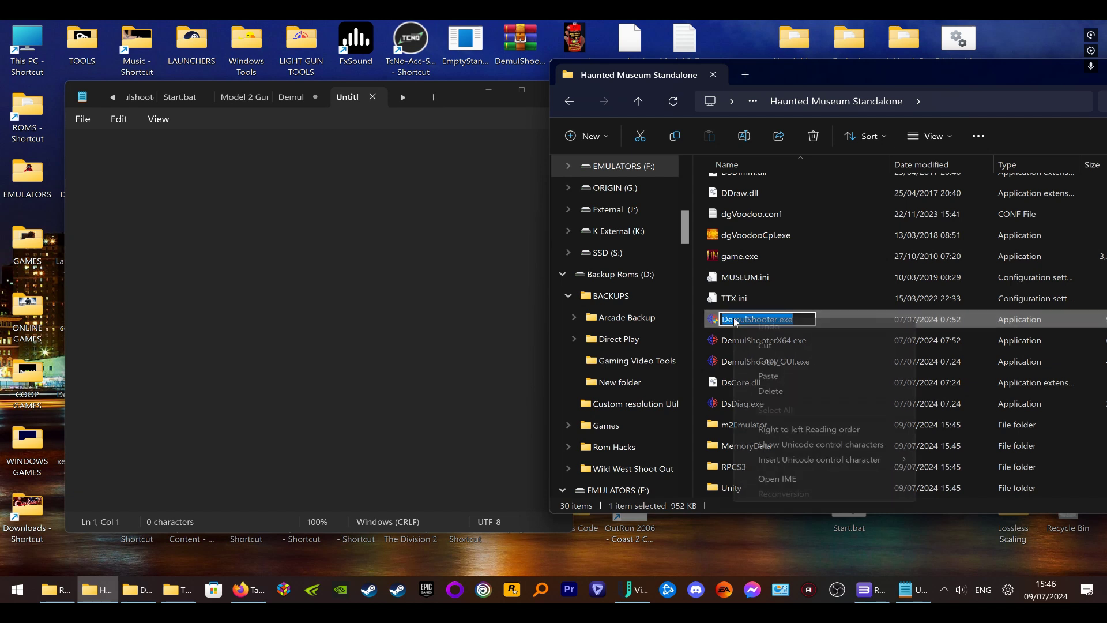
{"action": "left_click", "coordinate": [768, 361]}
{"action": "key", "text": "alt+Tab"}
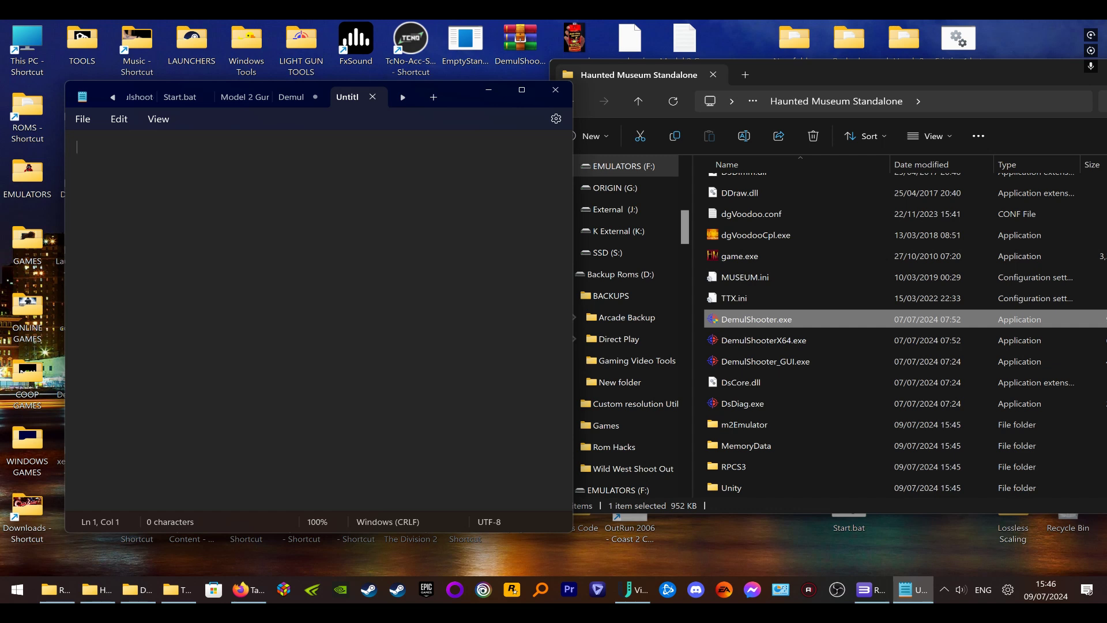
{"action": "type", "text": "start"}
{"action": "key", "text": "ctrl+v"}
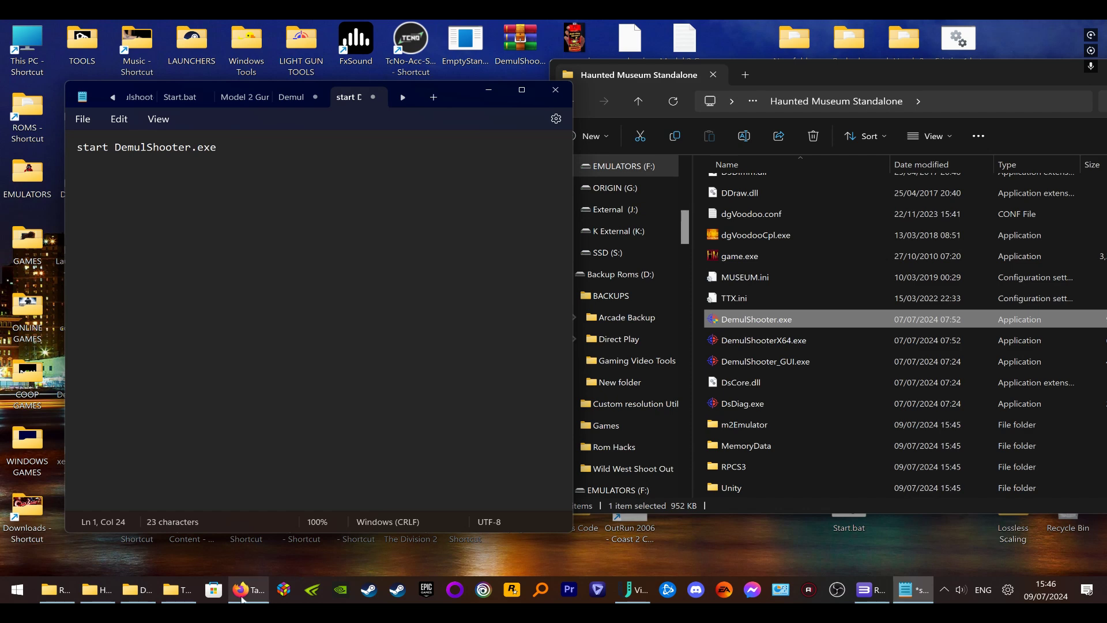
Copy "-target=ttx -rom=hmuseum" from the Haunted Museum usage section of the wiki in Firefox and append it to the start DemulShooter.exe line
{"action": "left_click", "coordinate": [239, 590]}
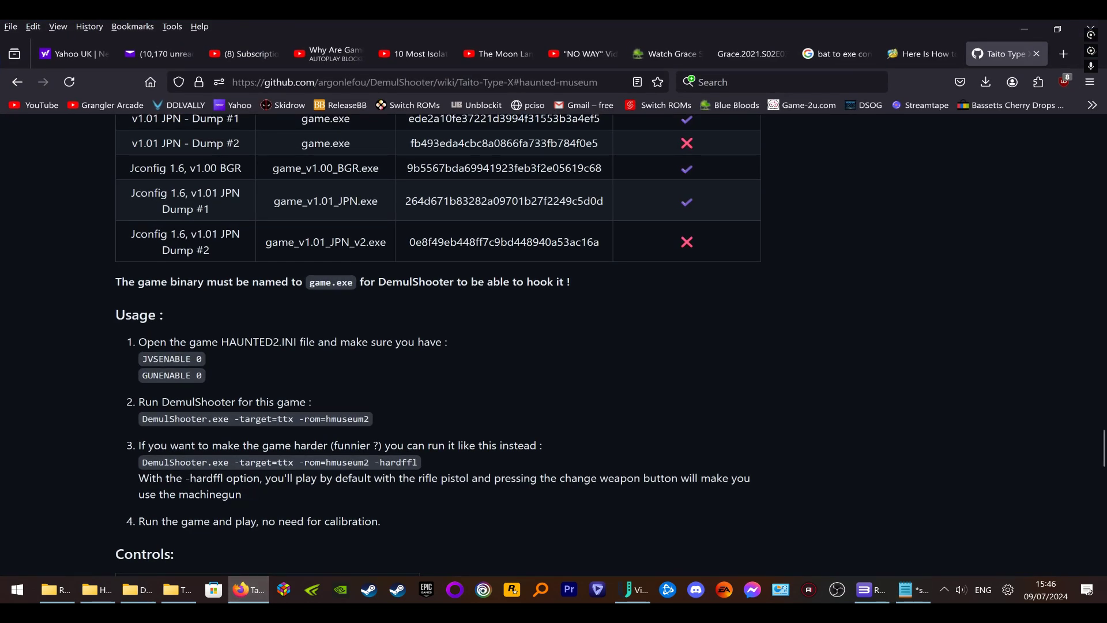
{"action": "scroll", "coordinate": [323, 488], "scroll_direction": "up", "scroll_amount": 10}
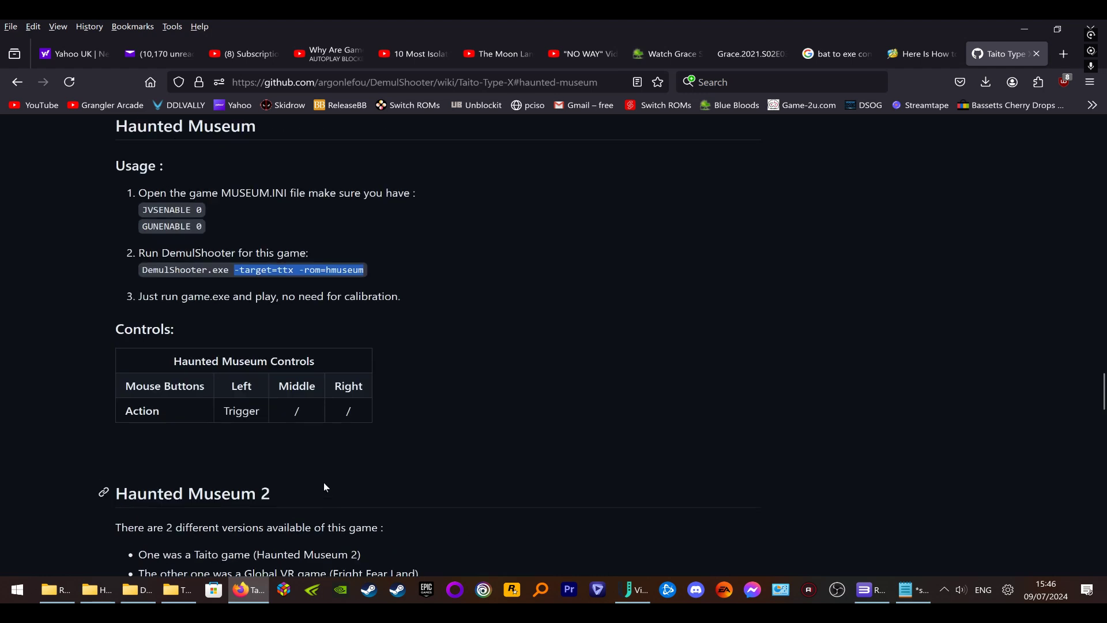
{"action": "scroll", "coordinate": [133, 304], "scroll_direction": "up", "scroll_amount": 2}
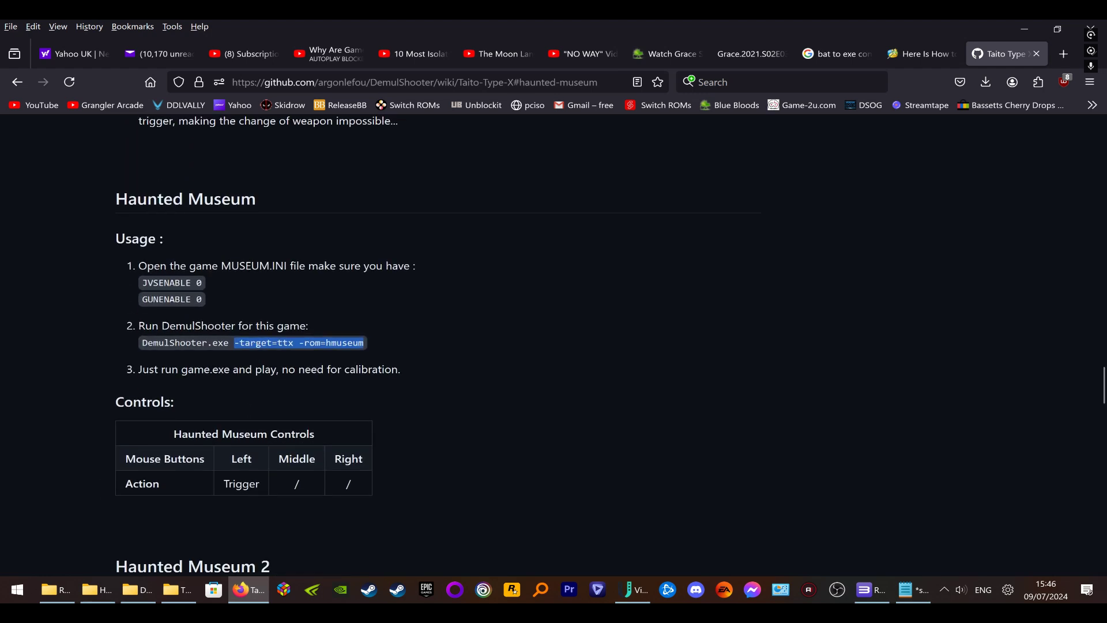
{"action": "left_click_drag", "start_coordinate": [234, 343], "coordinate": [364, 350]}
{"action": "right_click", "coordinate": [349, 346]}
{"action": "left_click", "coordinate": [368, 362]}
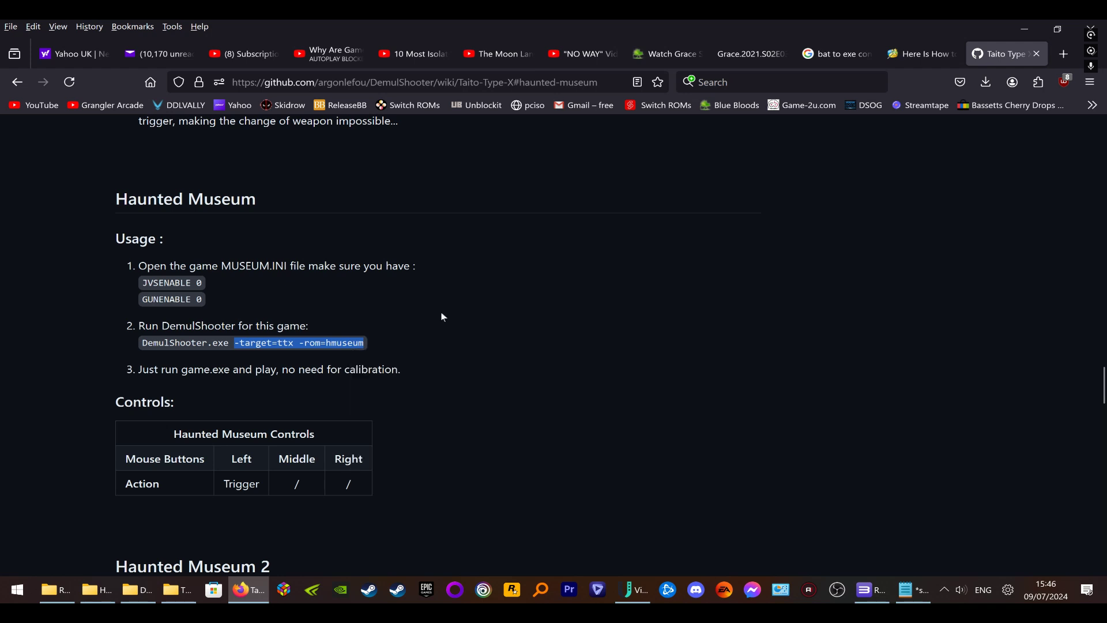
{"action": "left_click", "coordinate": [1024, 29]}
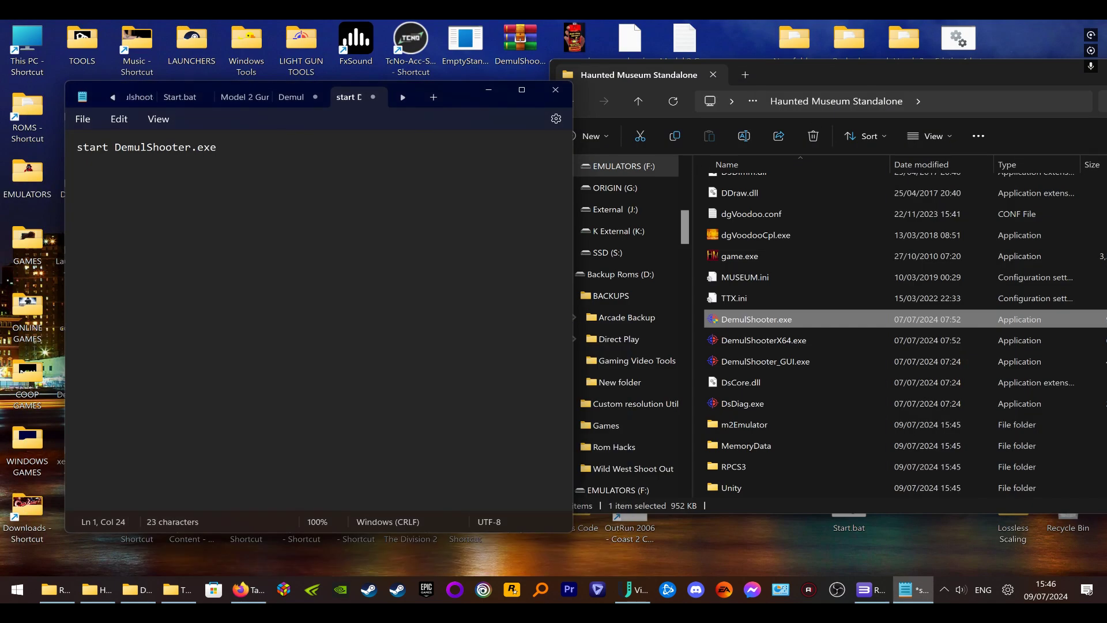
{"action": "right_click", "coordinate": [238, 148]}
{"action": "left_click", "coordinate": [265, 242]}
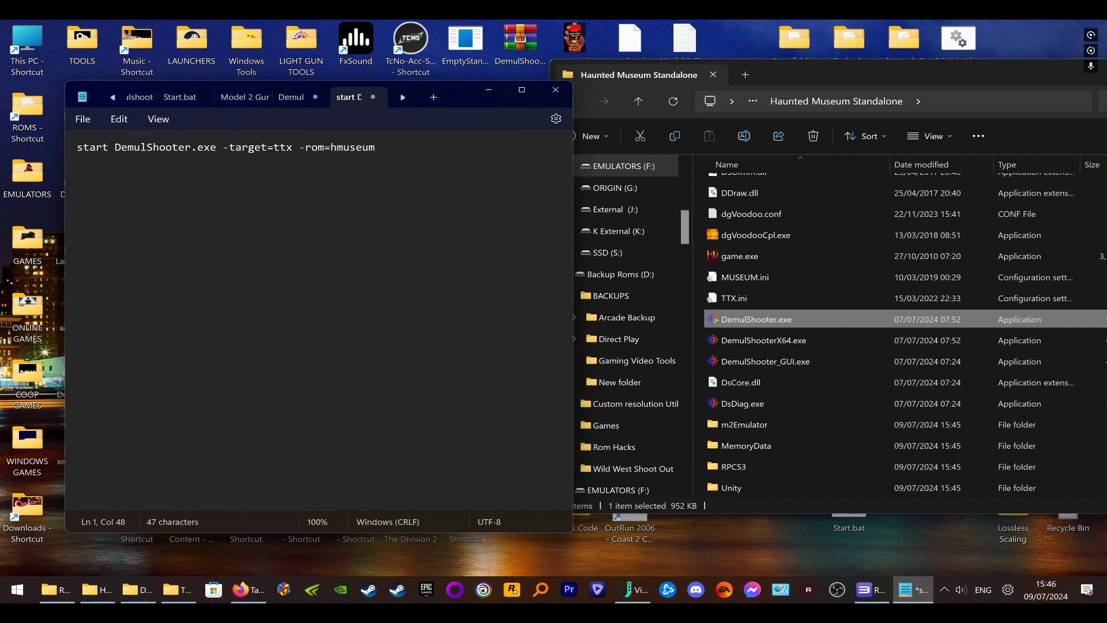
Add a second line reading "start game.exe" below the DemulShooter command
{"action": "key", "text": "Return"}
{"action": "type", "text": "start"}
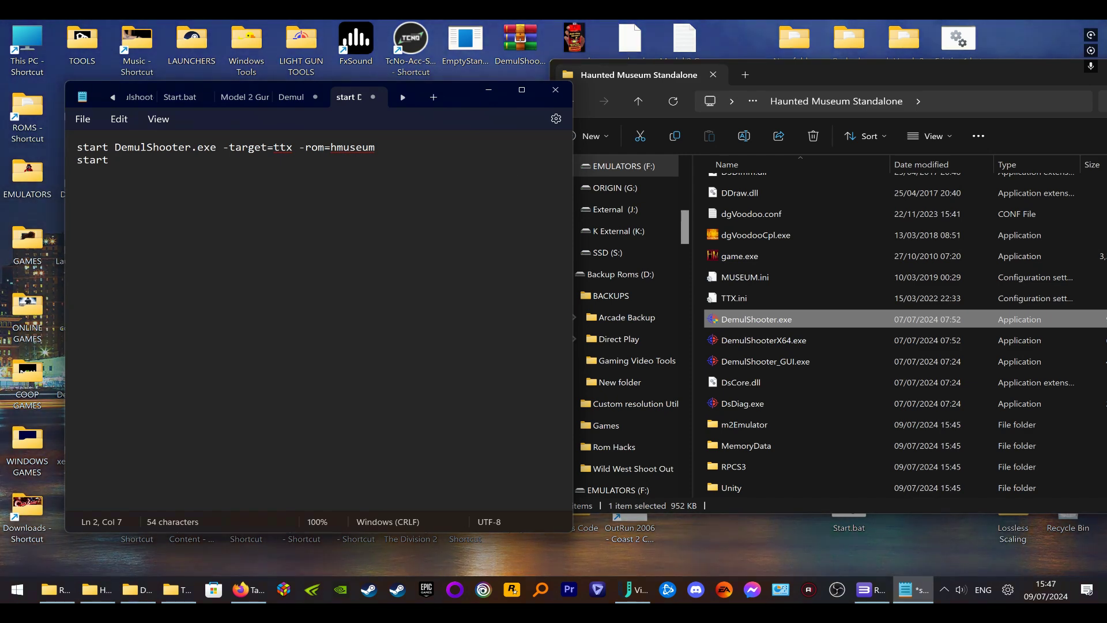
{"action": "type", "text": " ga"}
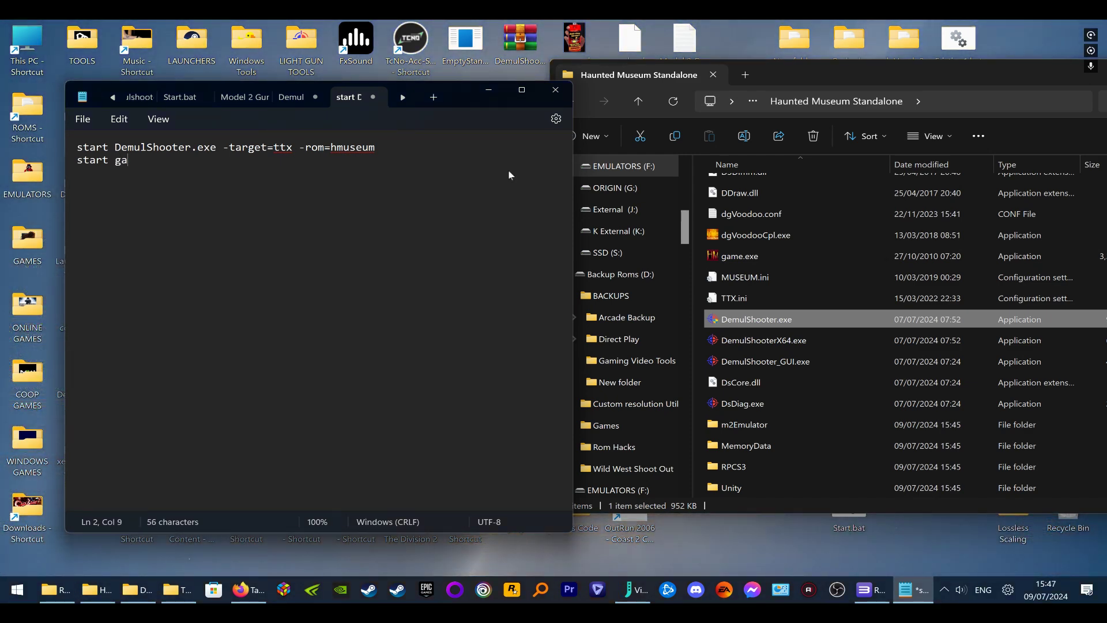
{"action": "type", "text": "me.exe"}
Save the document as Haunted Museum.bat with file type All files in the Haunted Museum Standalone folder
{"action": "left_click", "coordinate": [83, 119]}
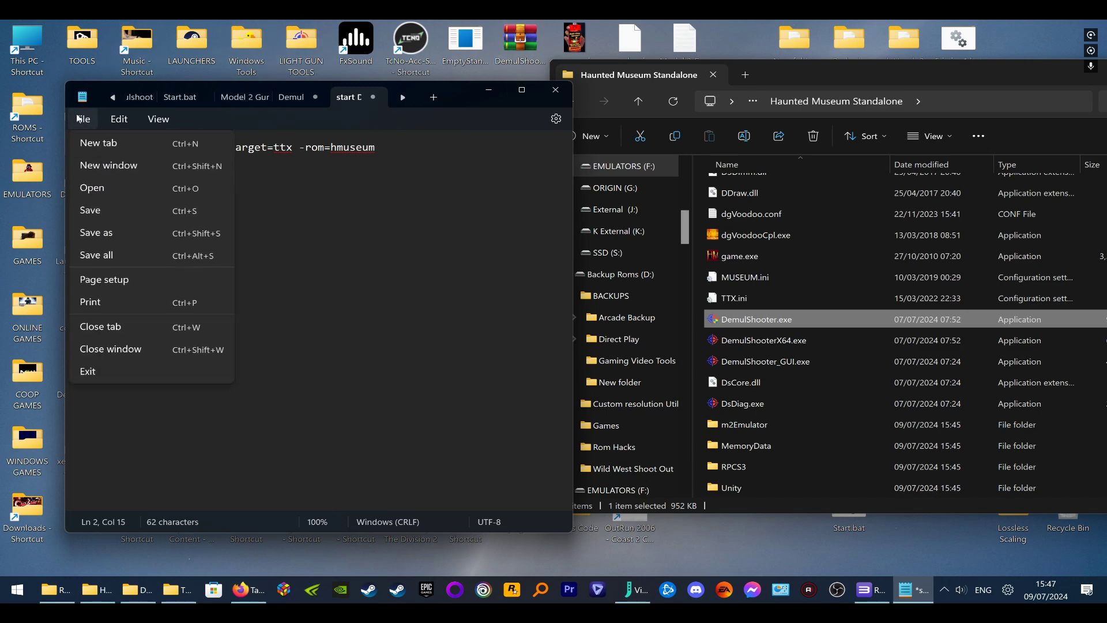
{"action": "left_click", "coordinate": [92, 233]}
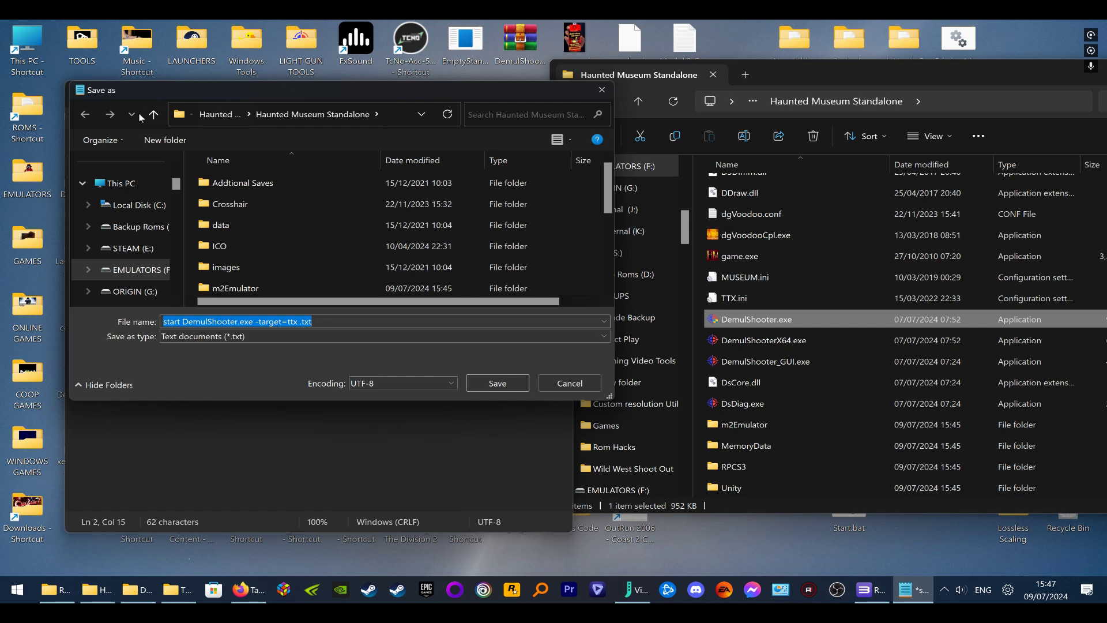
{"action": "left_click", "coordinate": [323, 321]}
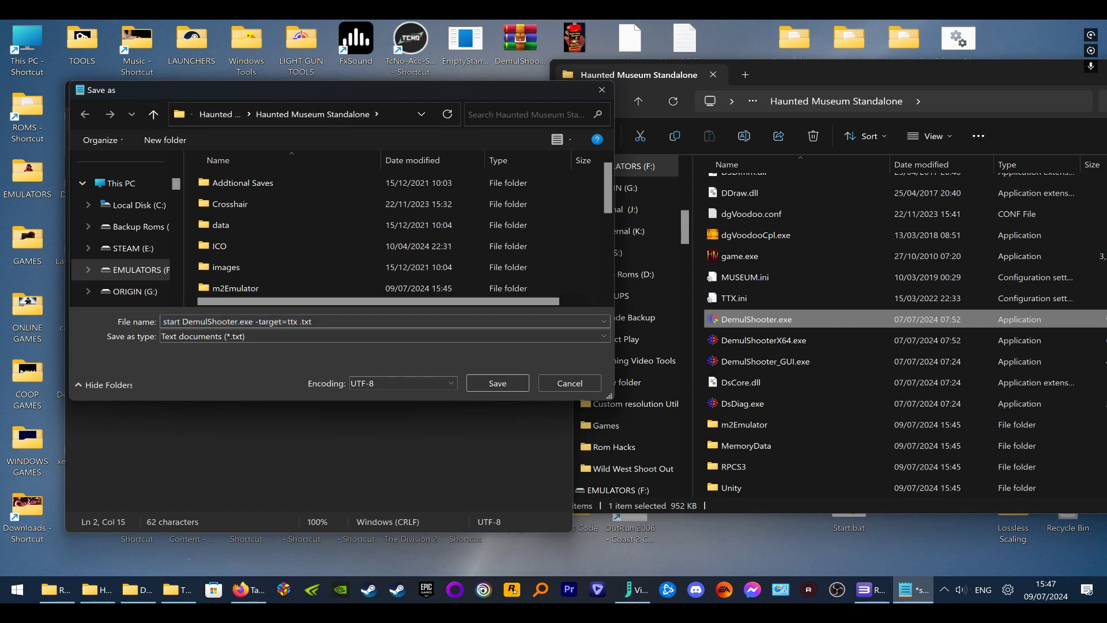
{"action": "key", "text": "ctrl+a"}
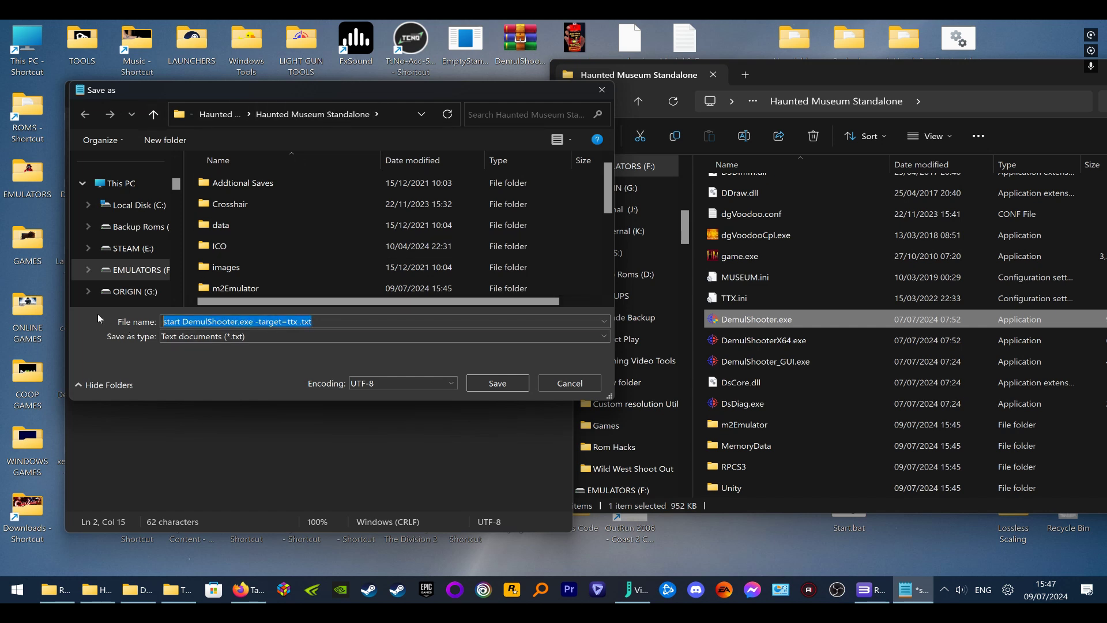
{"action": "type", "text": "Haunted Museum"}
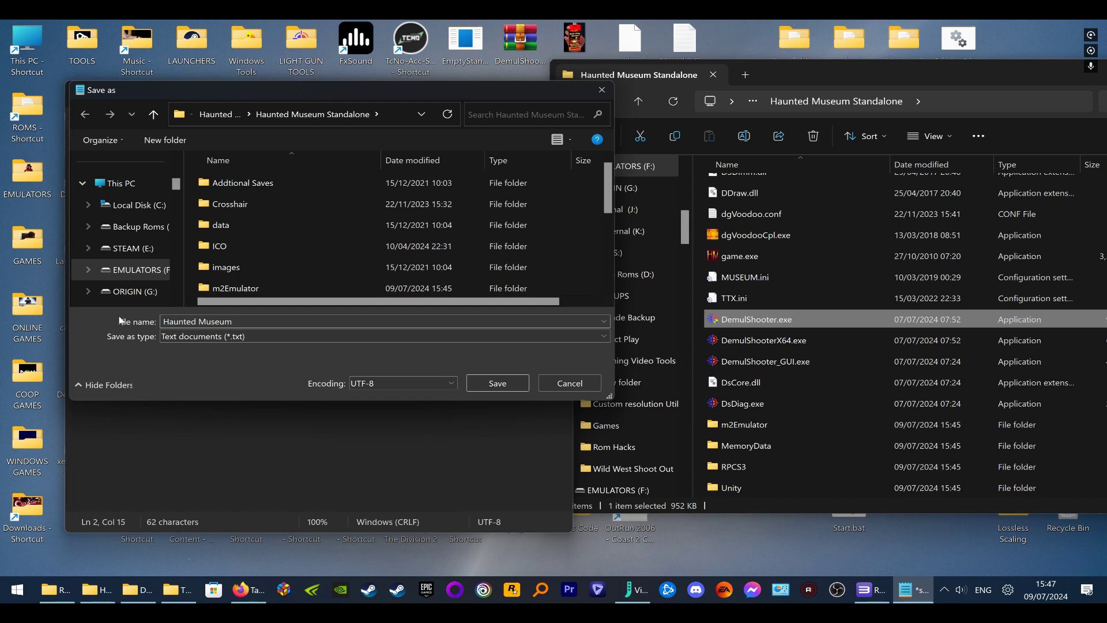
{"action": "type", "text": ".bat"}
{"action": "left_click", "coordinate": [199, 336]}
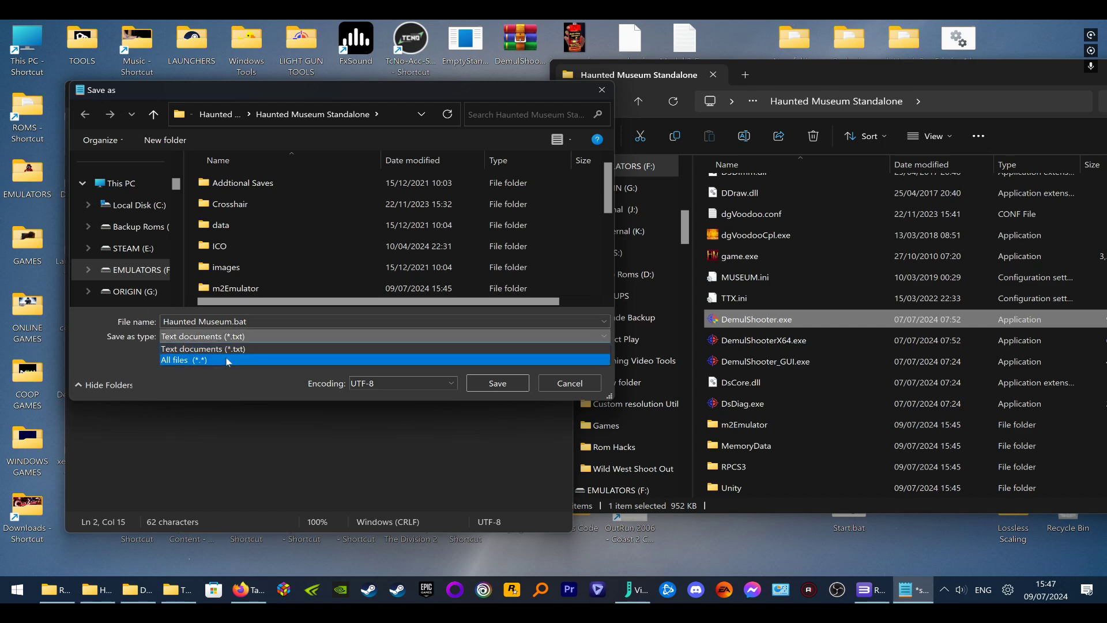
{"action": "left_click", "coordinate": [228, 360]}
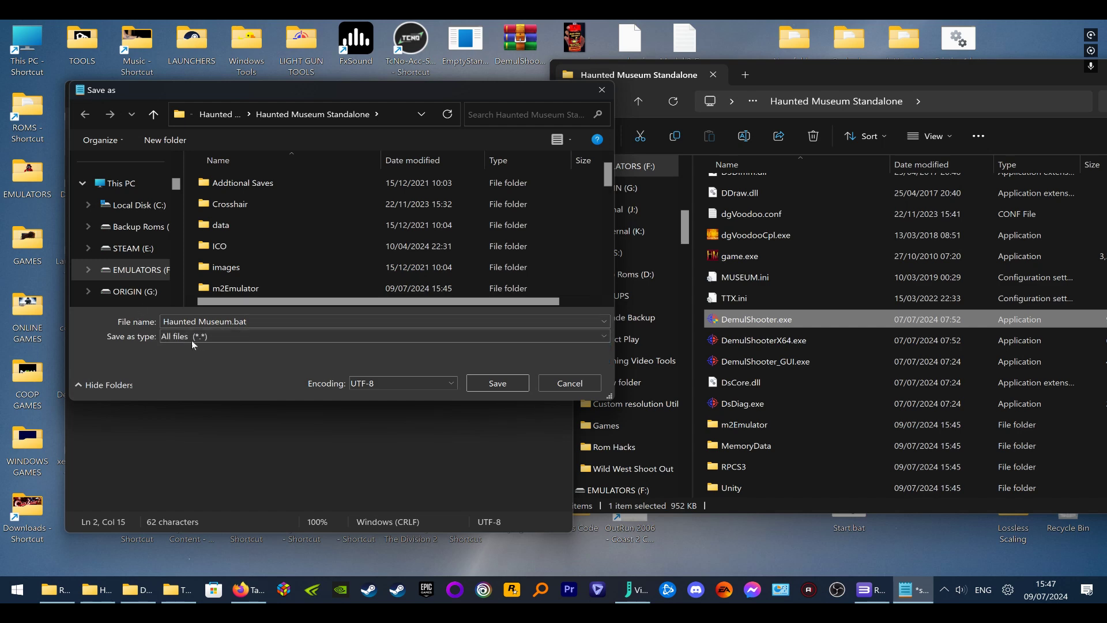
{"action": "left_click", "coordinate": [497, 389]}
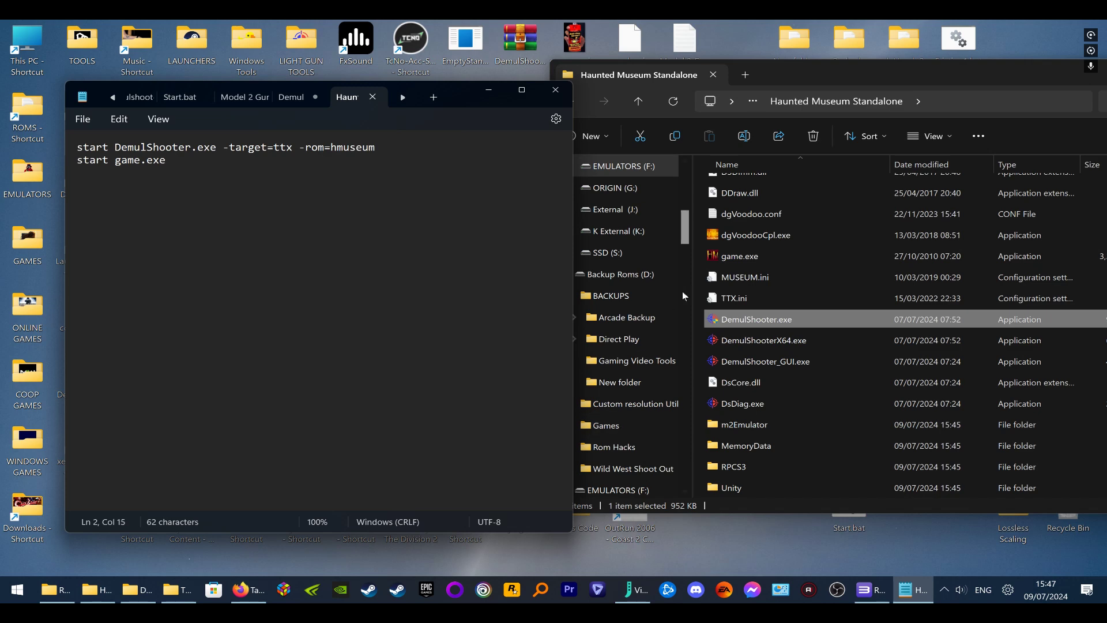
Close the text editor, test-run Haunted Museum.bat from the Haunted Museum Standalone folder, and exit the game
{"action": "left_click", "coordinate": [559, 92]}
{"action": "scroll", "coordinate": [822, 403], "scroll_direction": "down", "scroll_amount": 2}
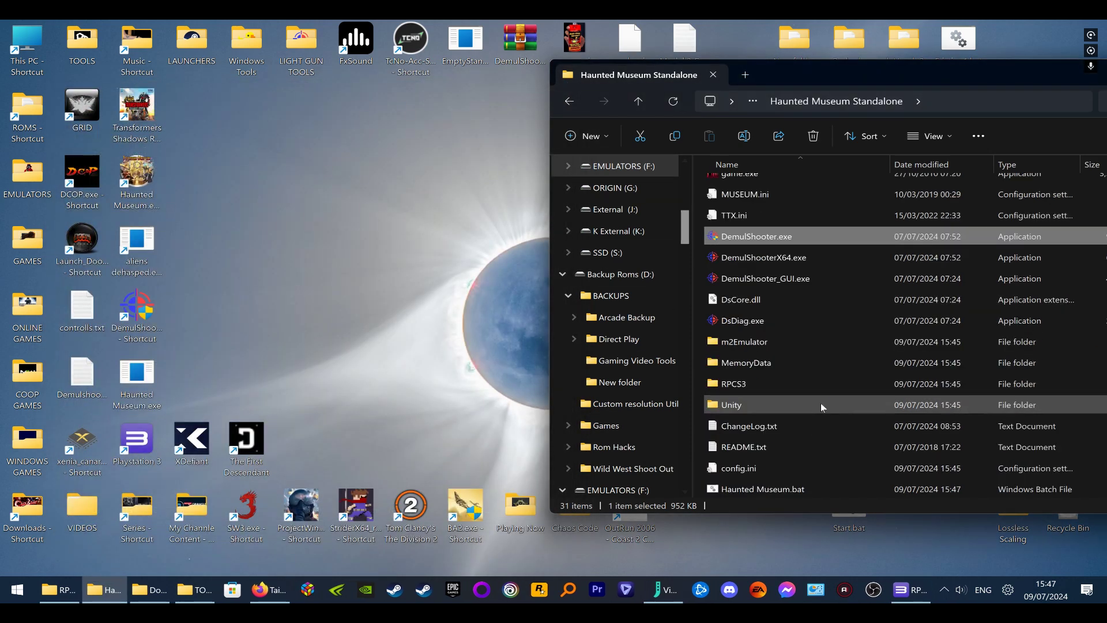
{"action": "left_click", "coordinate": [753, 492]}
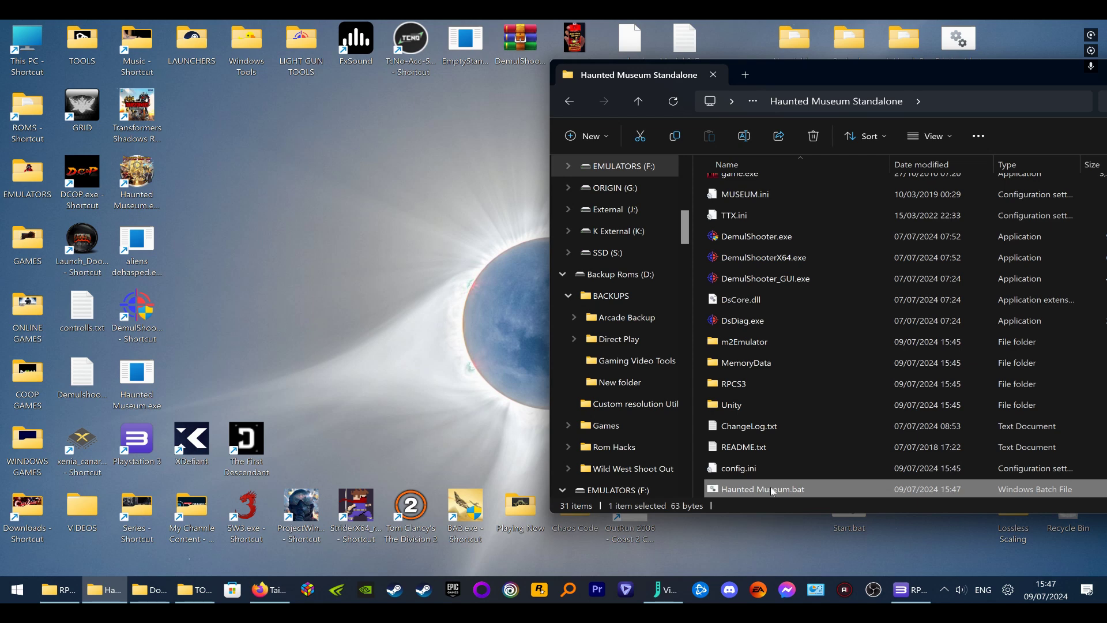
{"action": "double_click", "coordinate": [771, 488]}
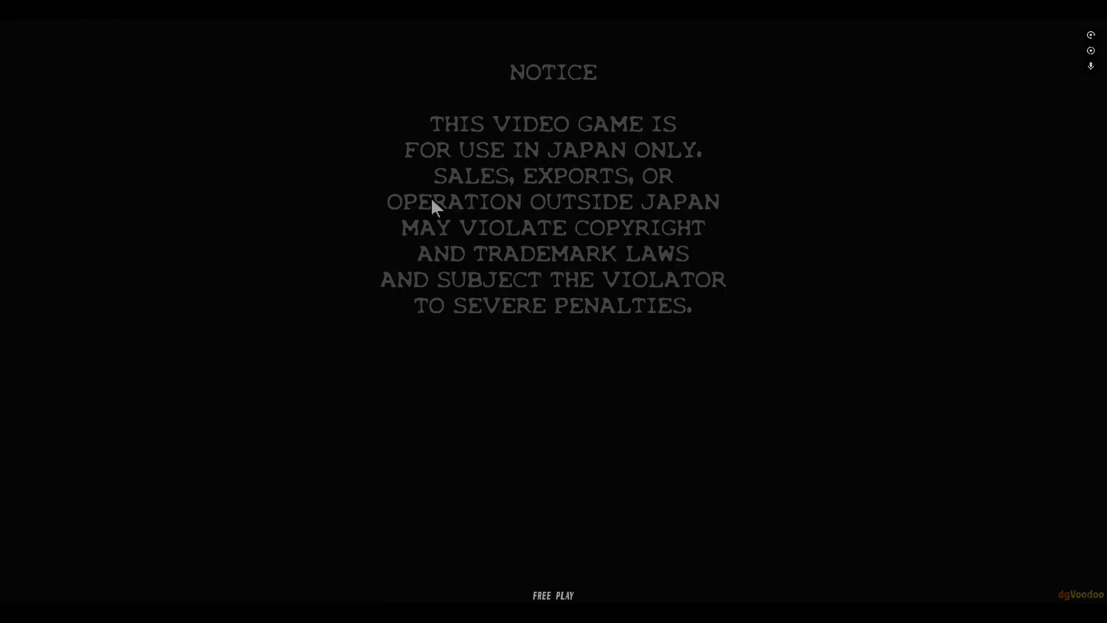
{"action": "key", "text": "Escape"}
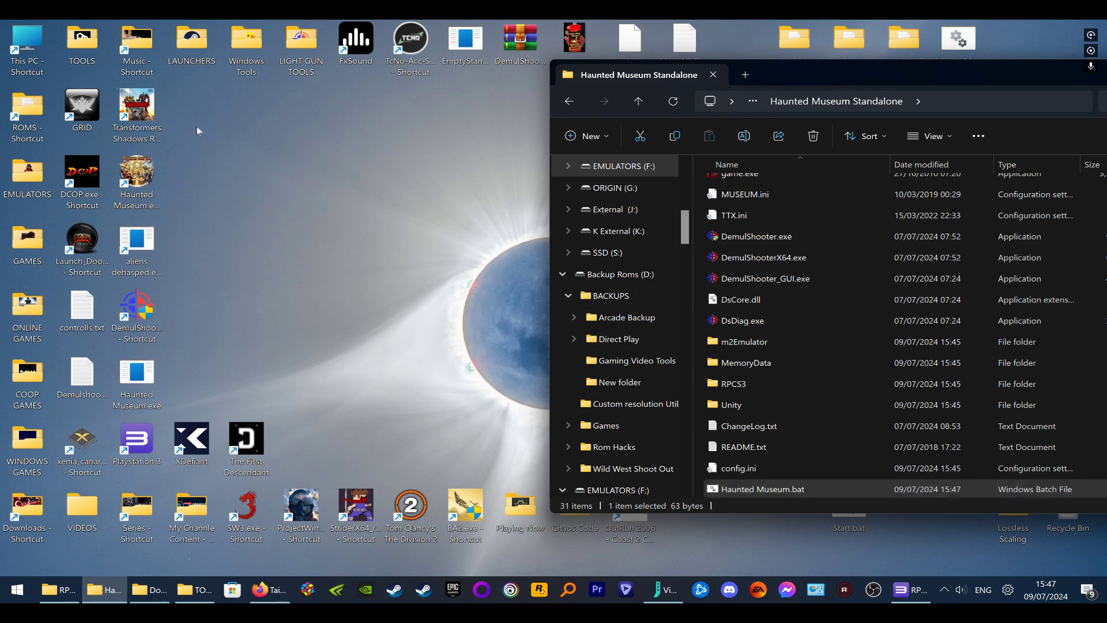
Permanently delete the DemulShooter.exe shortcut and the Haunted Museum.exe item below it from the desktop
{"action": "left_click", "coordinate": [137, 315]}
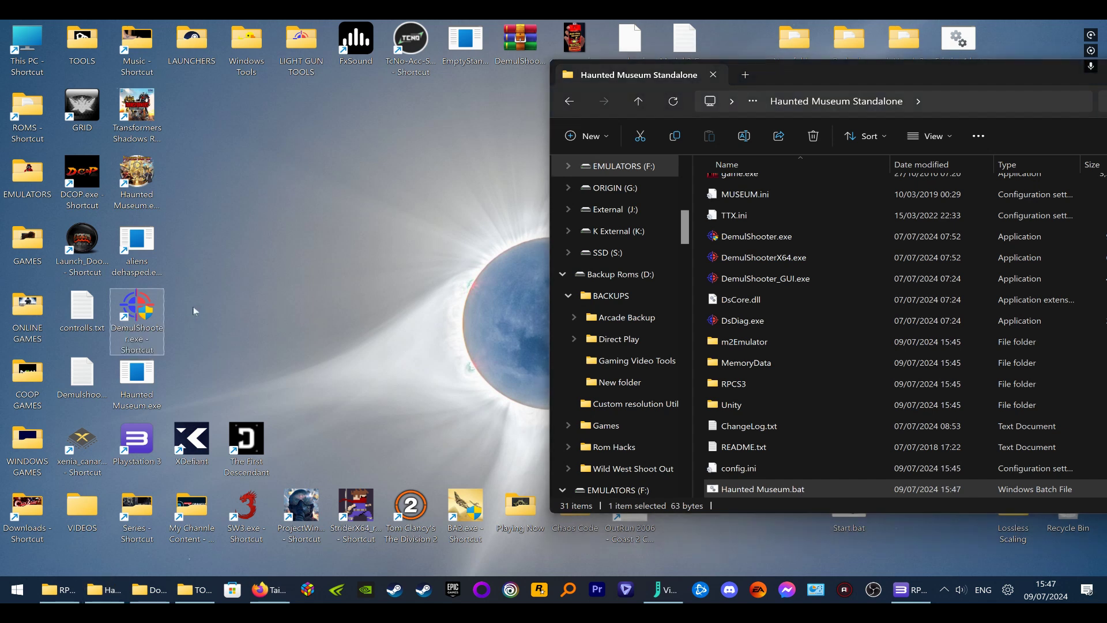
{"action": "left_click_drag", "start_coordinate": [220, 305], "coordinate": [124, 410]}
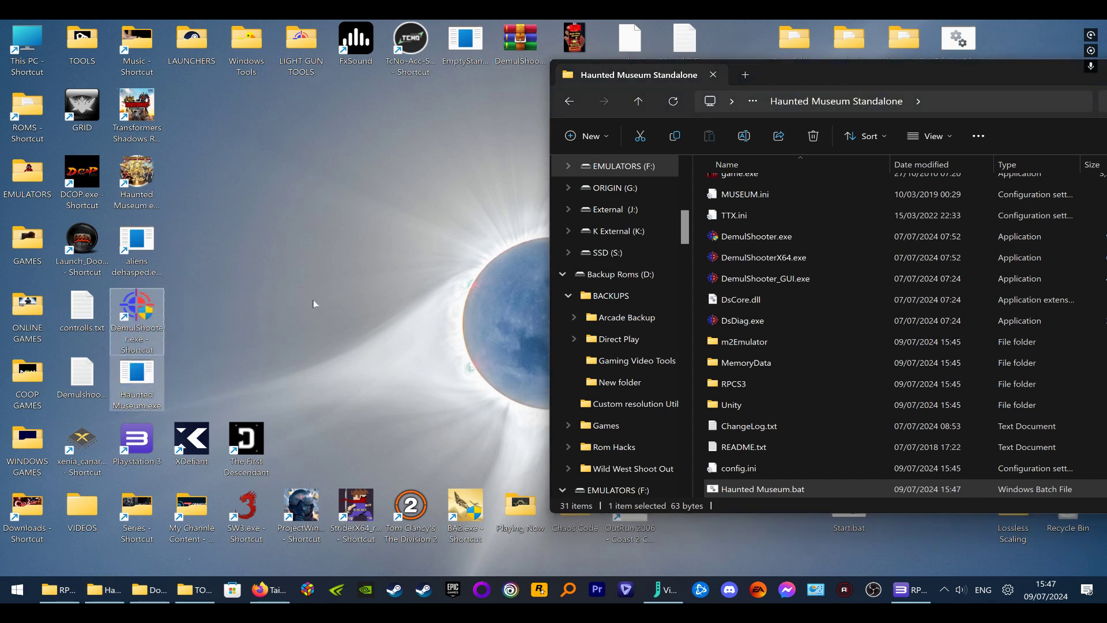
{"action": "key", "text": "shift+Delete"}
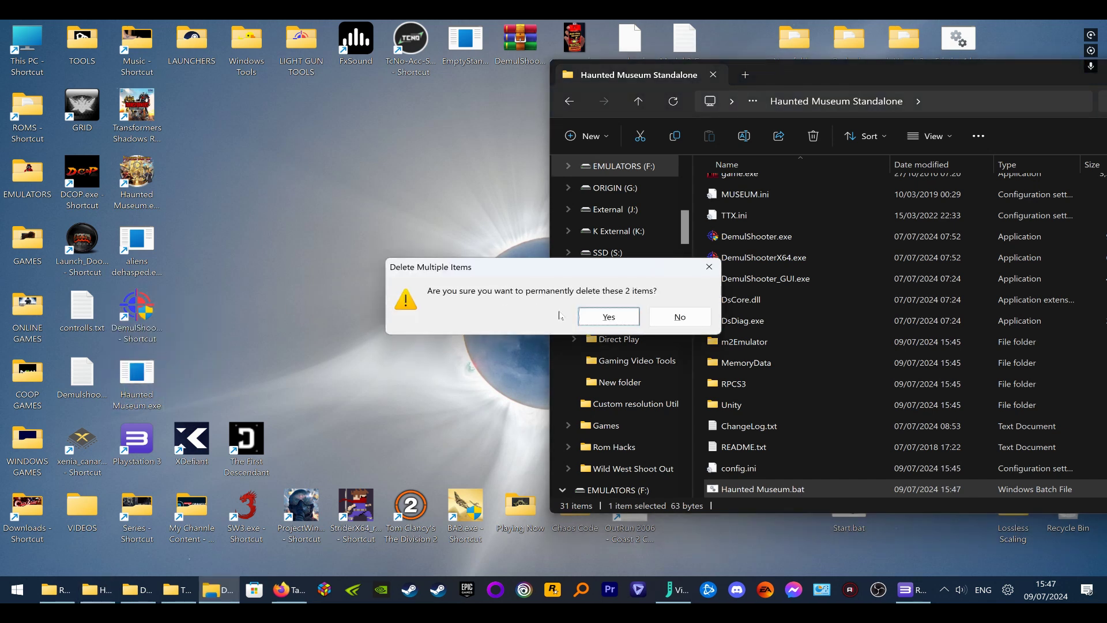
{"action": "left_click", "coordinate": [606, 316]}
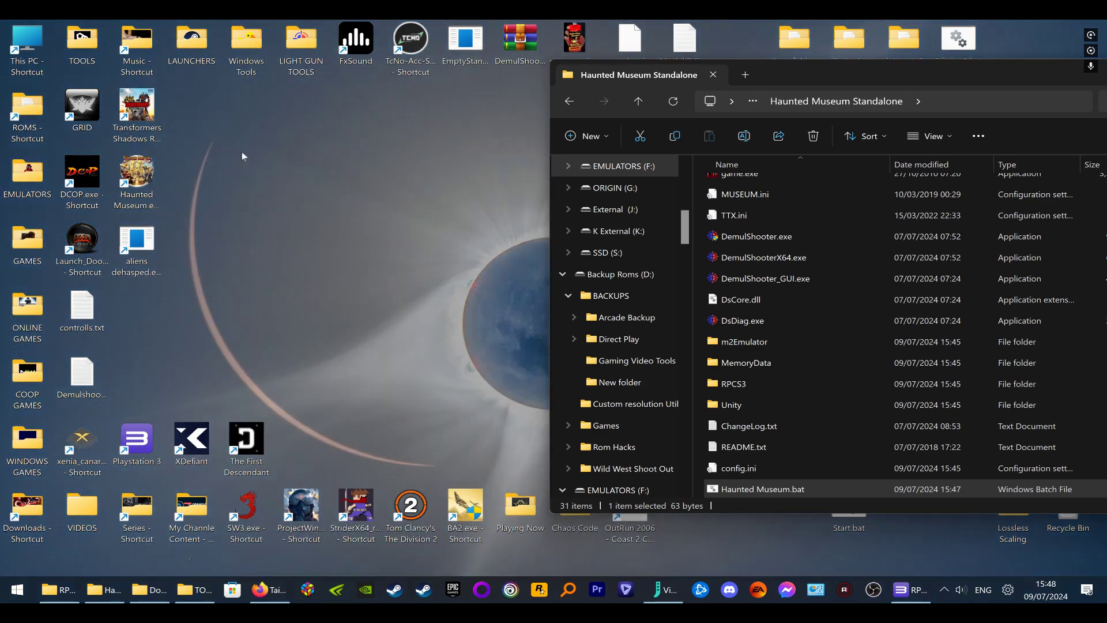
Open Advanced BAT to EXE Converter v4.61 from the TOOLS folder and load Haunted Museum.bat into it
{"action": "double_click", "coordinate": [80, 44]}
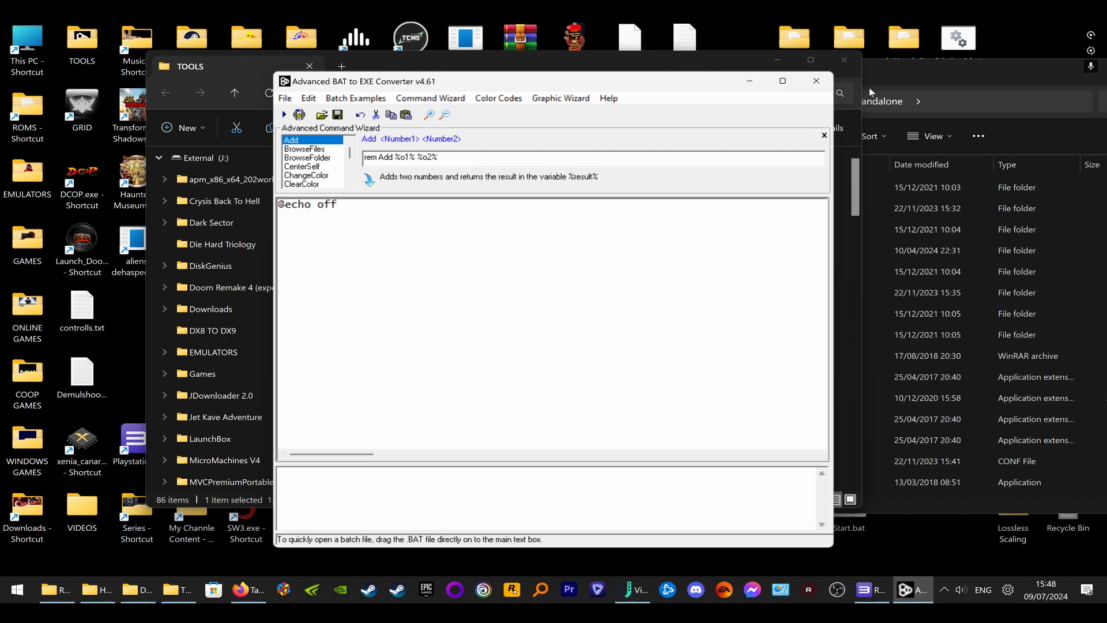
{"action": "left_click", "coordinate": [902, 70]}
{"action": "scroll", "coordinate": [836, 415], "scroll_direction": "down", "scroll_amount": 5}
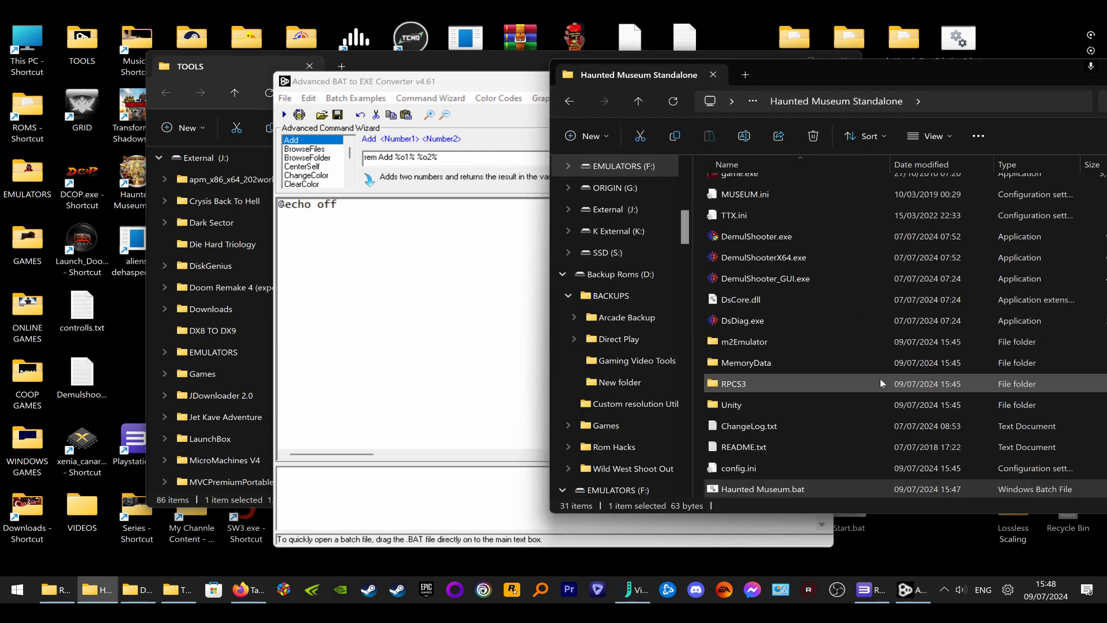
{"action": "left_click_drag", "start_coordinate": [755, 489], "coordinate": [518, 385]}
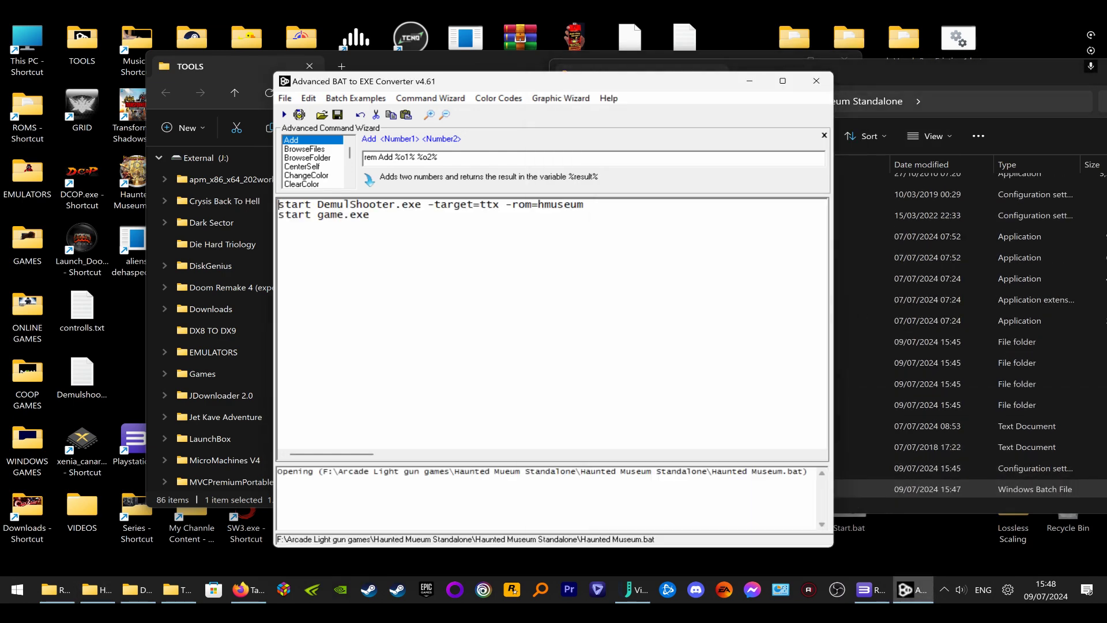
Build the batch file into an executable with the default options, save it as Haunted Museum on the Desktop, and close the converter
{"action": "left_click", "coordinate": [299, 114]}
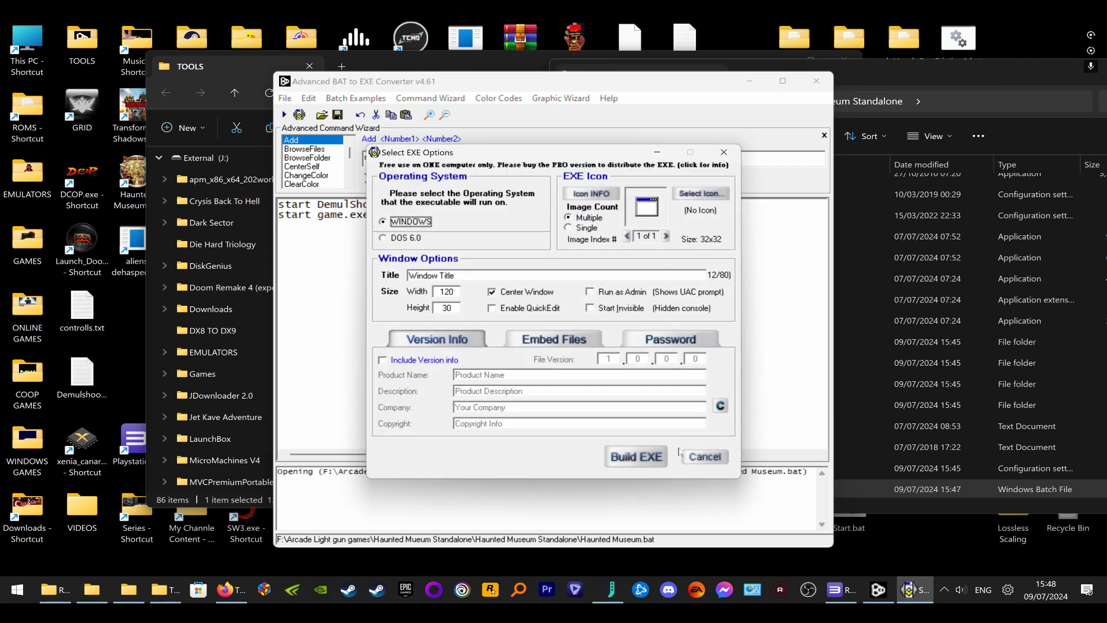
{"action": "left_click", "coordinate": [637, 457]}
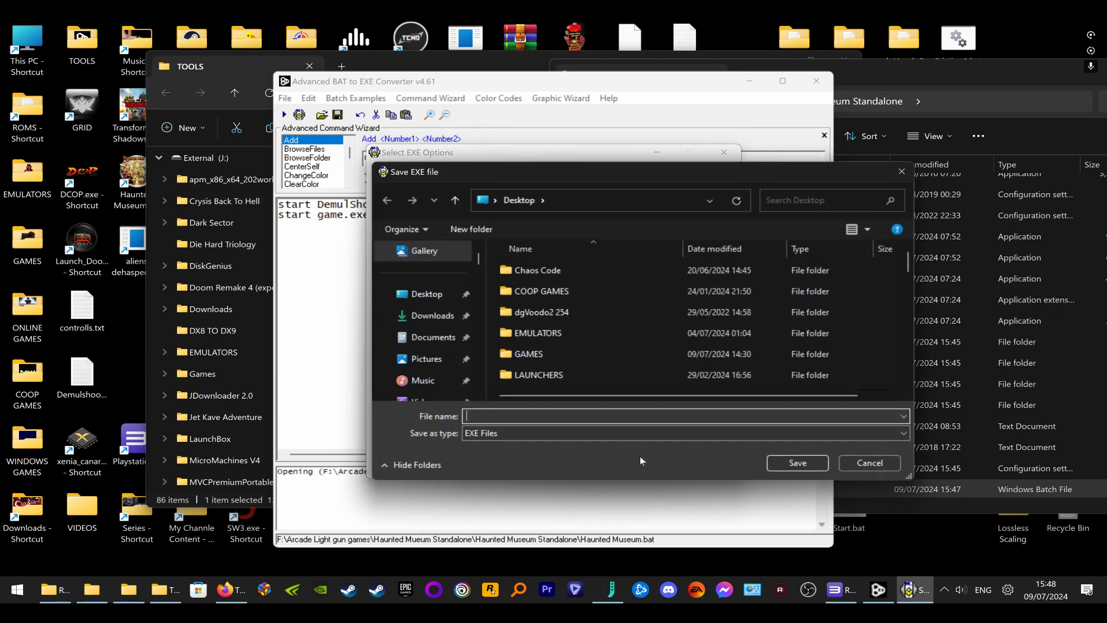
{"action": "type", "text": "H"}
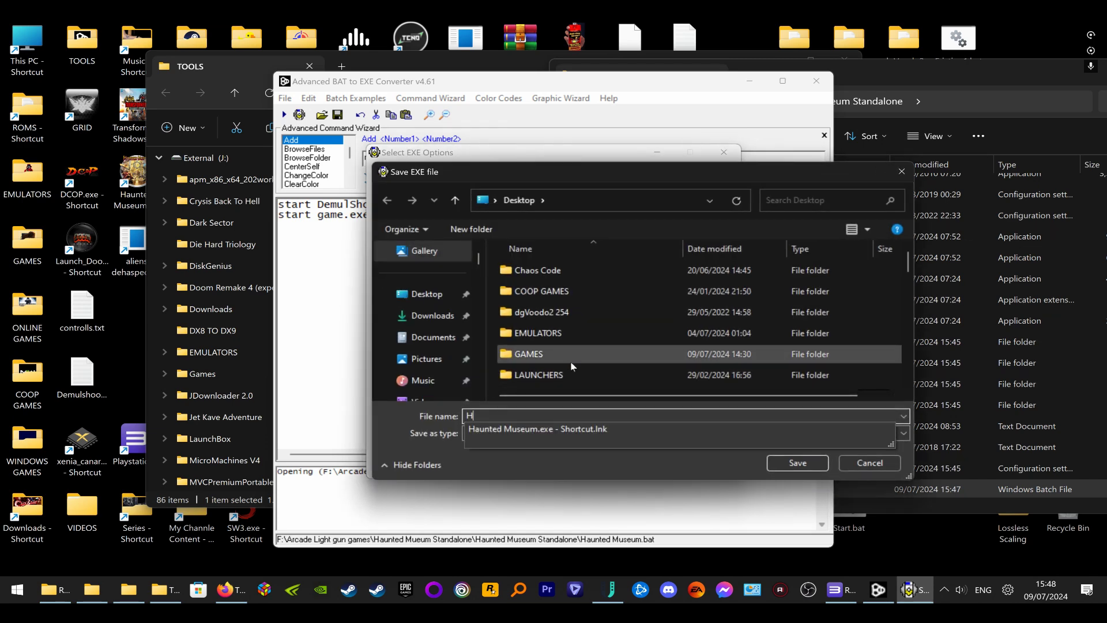
{"action": "type", "text": "aunted Museun"}
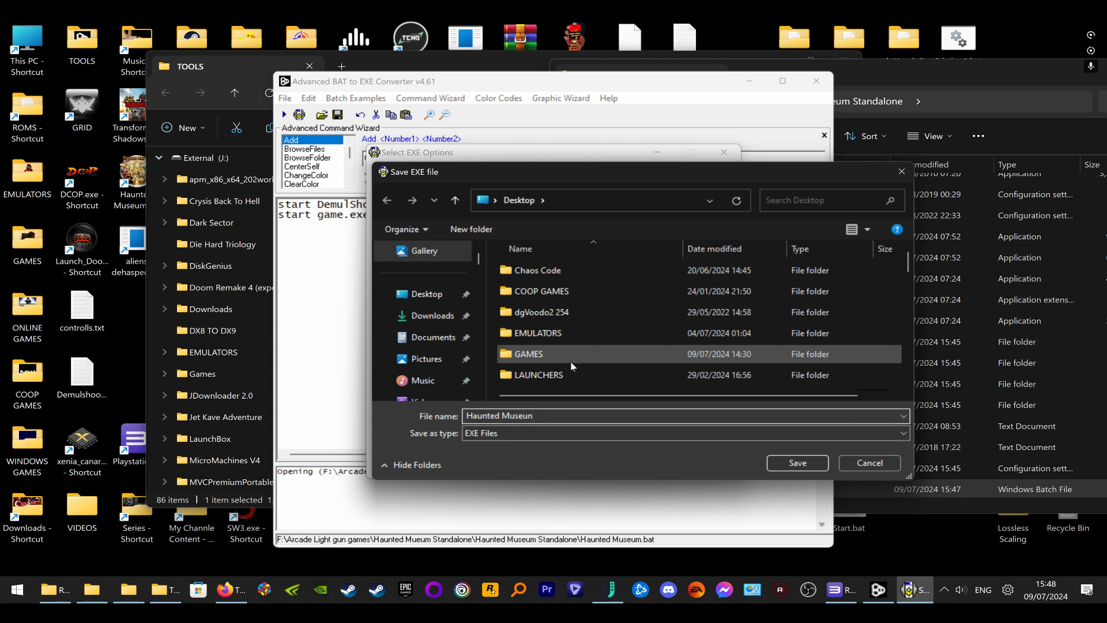
{"action": "key", "text": "BackSpace"}
{"action": "type", "text": "m"}
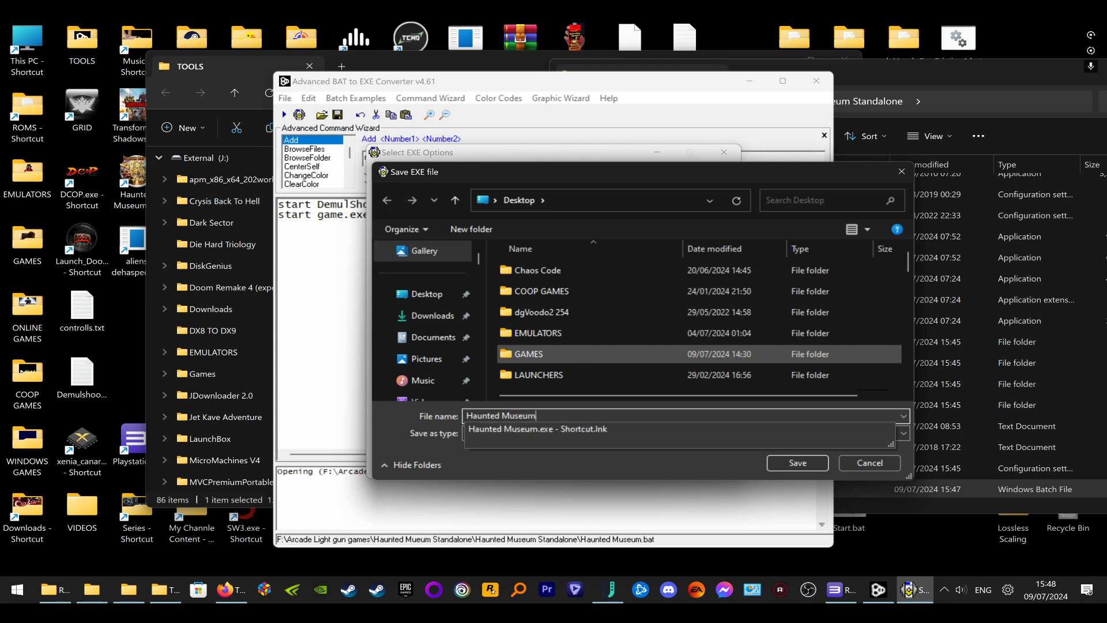
{"action": "left_click", "coordinate": [744, 470]}
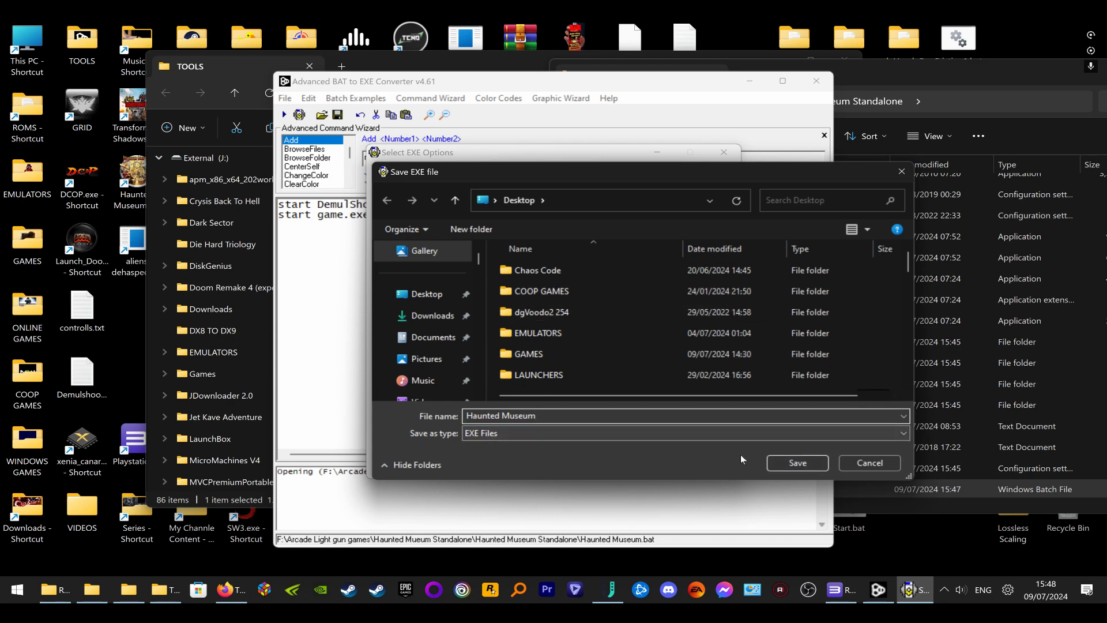
{"action": "left_click", "coordinate": [797, 463]}
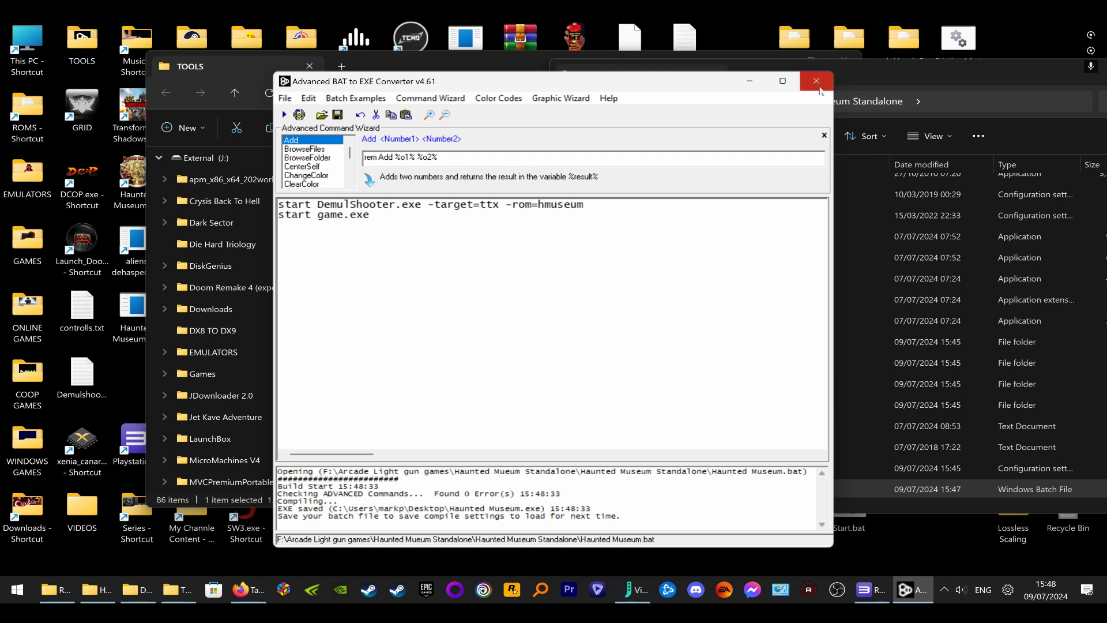
{"action": "left_click", "coordinate": [817, 81]}
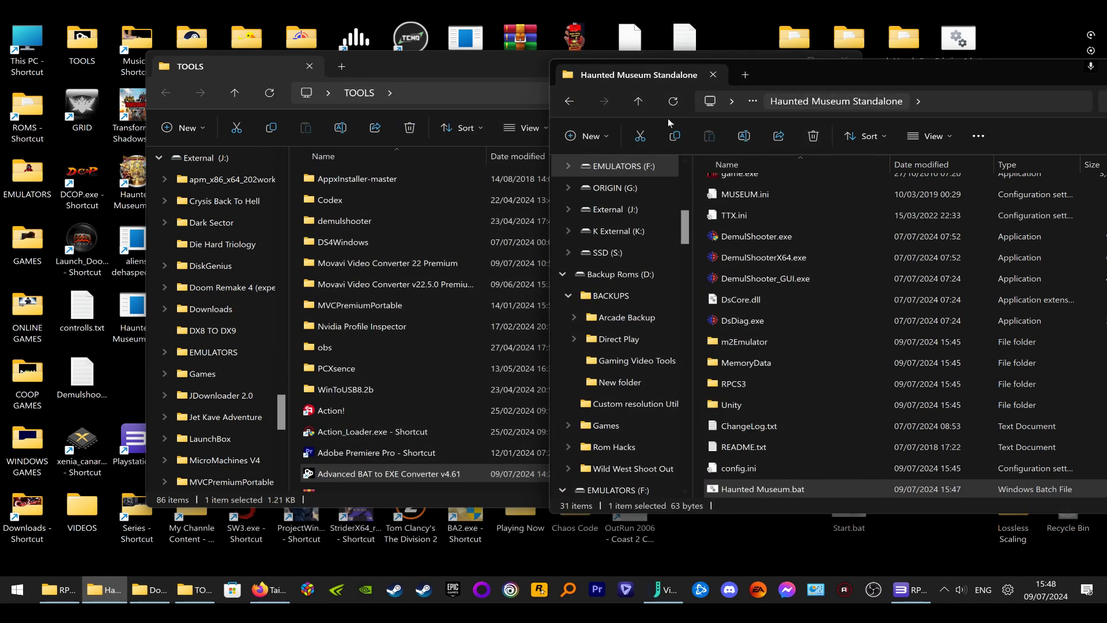
Move Haunted Museum.exe from the desktop into the Haunted Museum Standalone folder and create a desktop shortcut to it, closing the TOOLS window
{"action": "left_click_drag", "start_coordinate": [136, 317], "coordinate": [701, 353]}
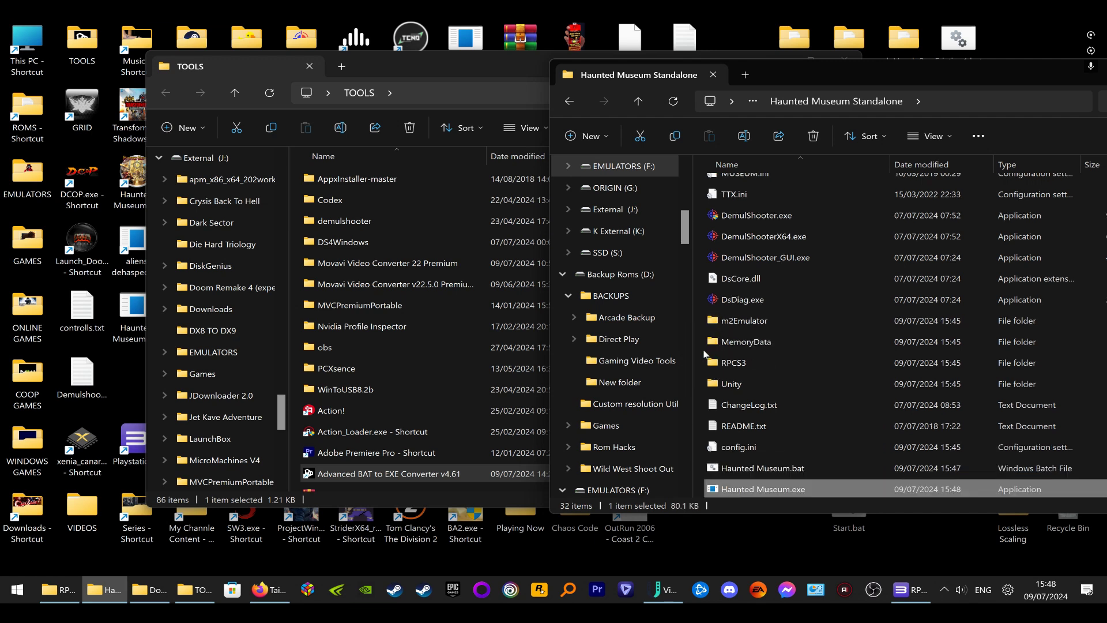
{"action": "right_click", "coordinate": [806, 487]}
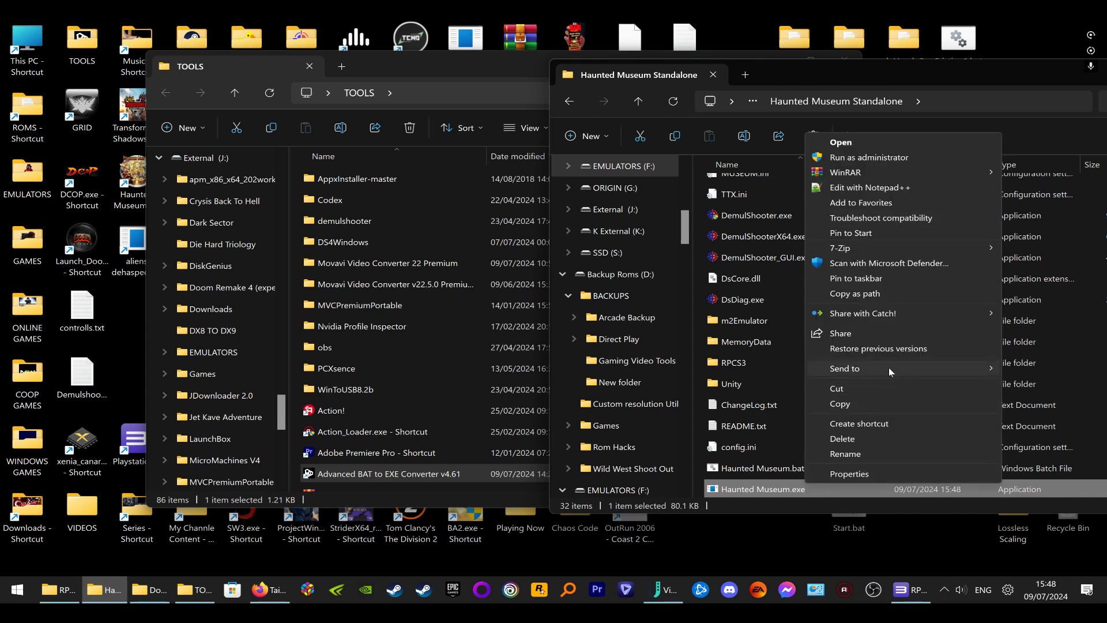
{"action": "mouse_move", "coordinate": [891, 368]}
{"action": "left_click", "coordinate": [725, 401]}
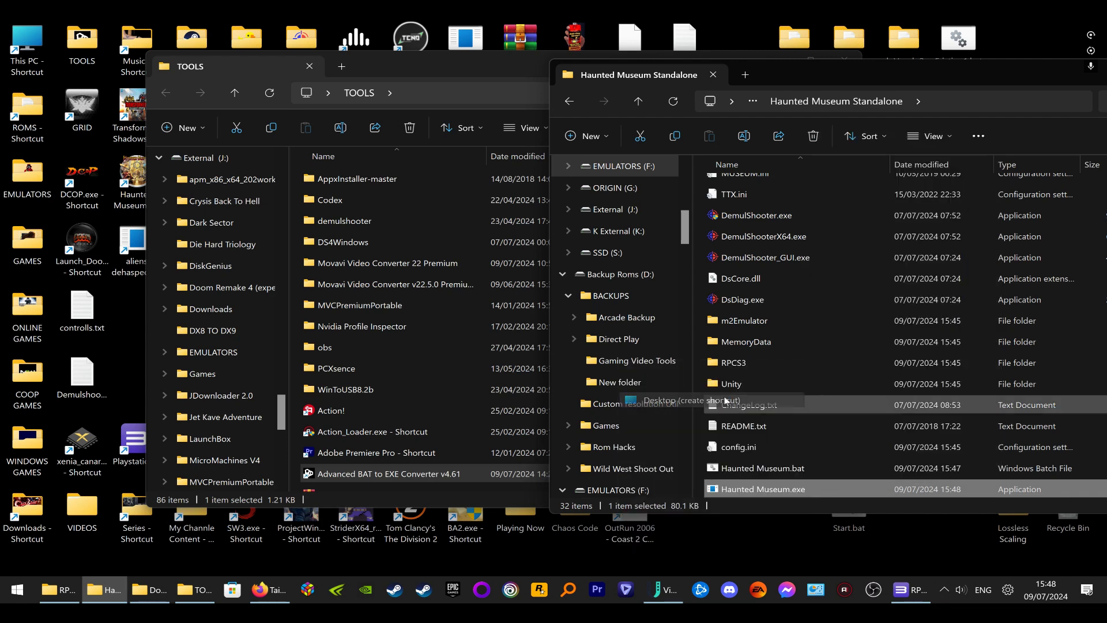
{"action": "left_click", "coordinate": [492, 75]}
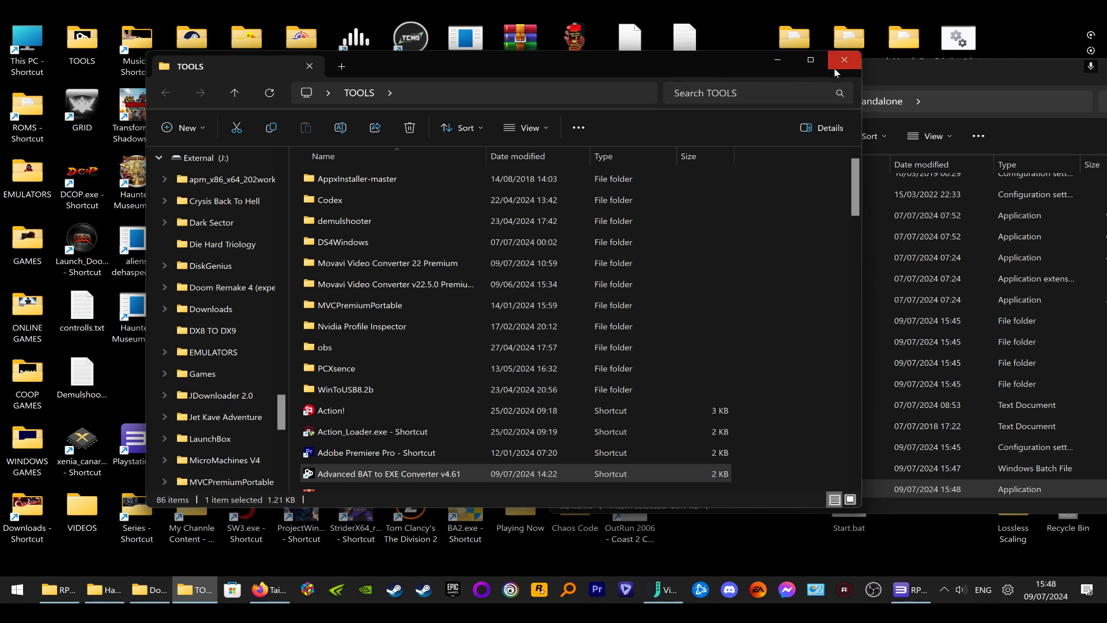
{"action": "left_click", "coordinate": [844, 63]}
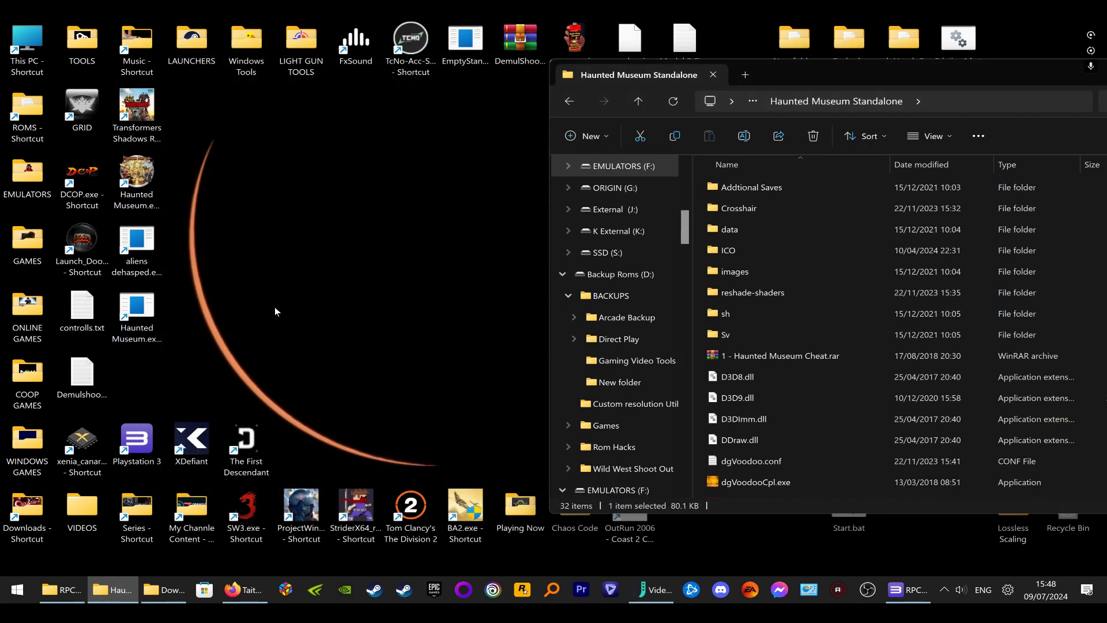
Change the new Haunted Museum.exe desktop shortcut's icon to Haunted Musem.ico from the game's ICO folder and apply it
{"action": "right_click", "coordinate": [131, 312]}
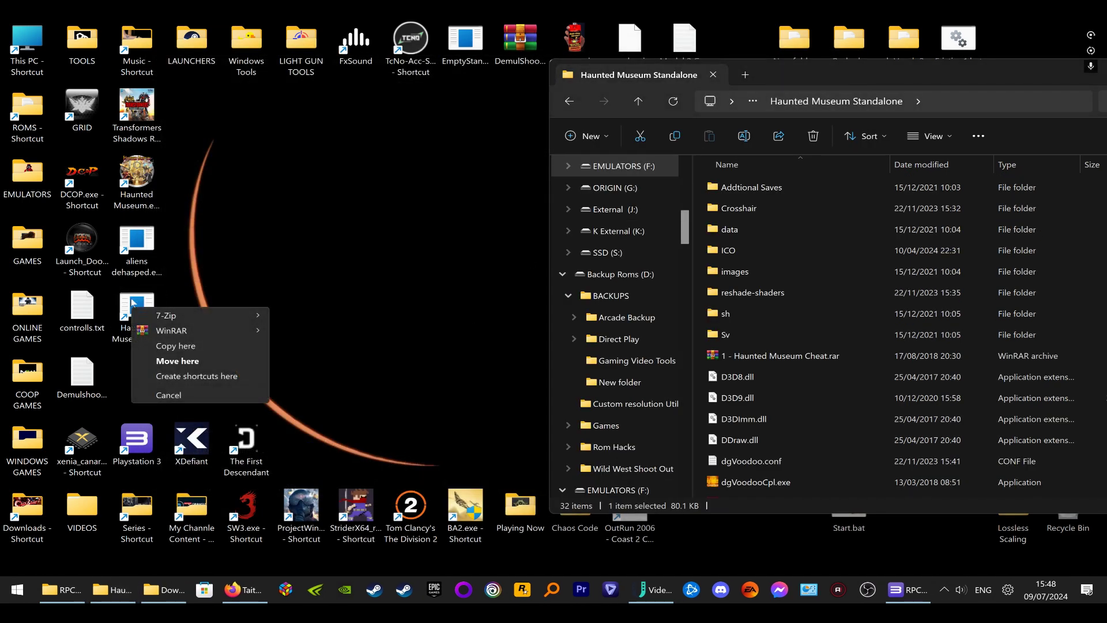
{"action": "left_click", "coordinate": [133, 301]}
{"action": "right_click", "coordinate": [133, 301]}
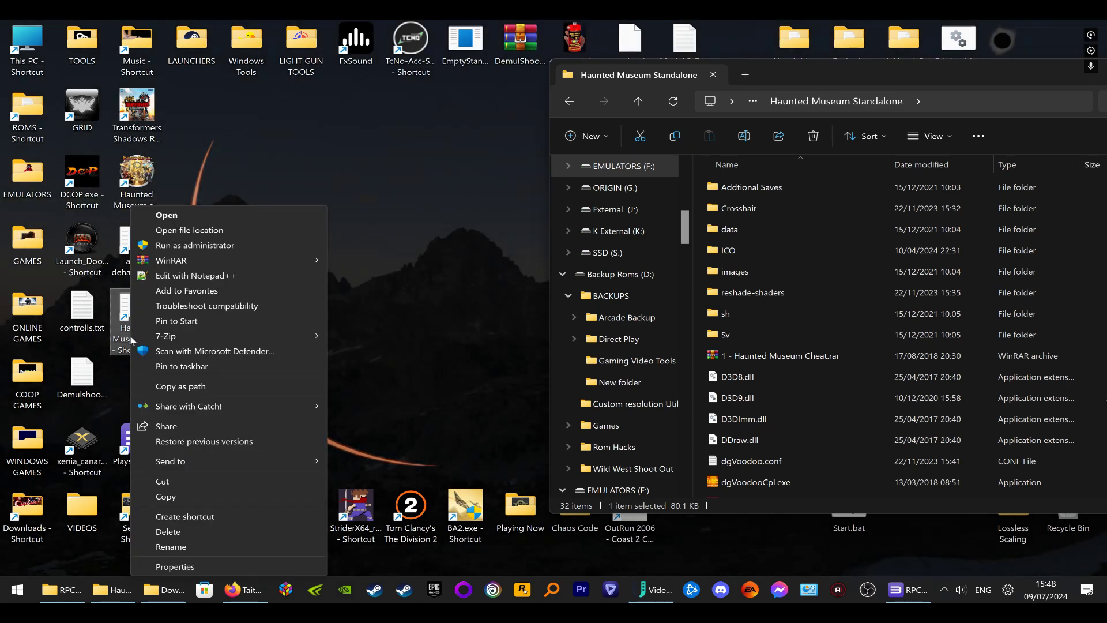
{"action": "left_click", "coordinate": [175, 567]}
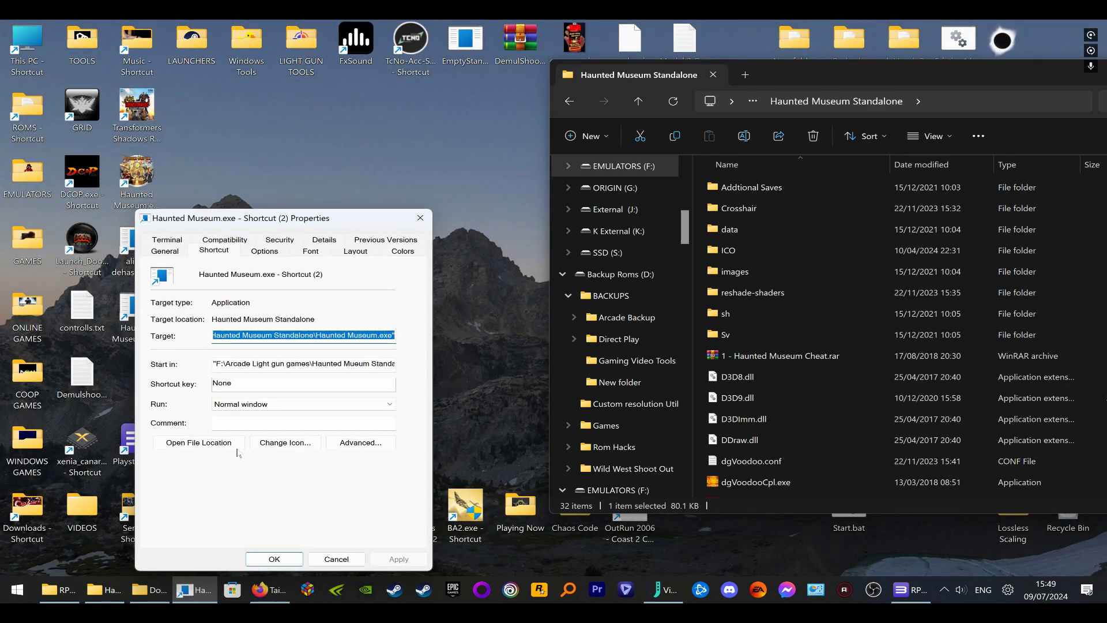
{"action": "left_click", "coordinate": [281, 443]}
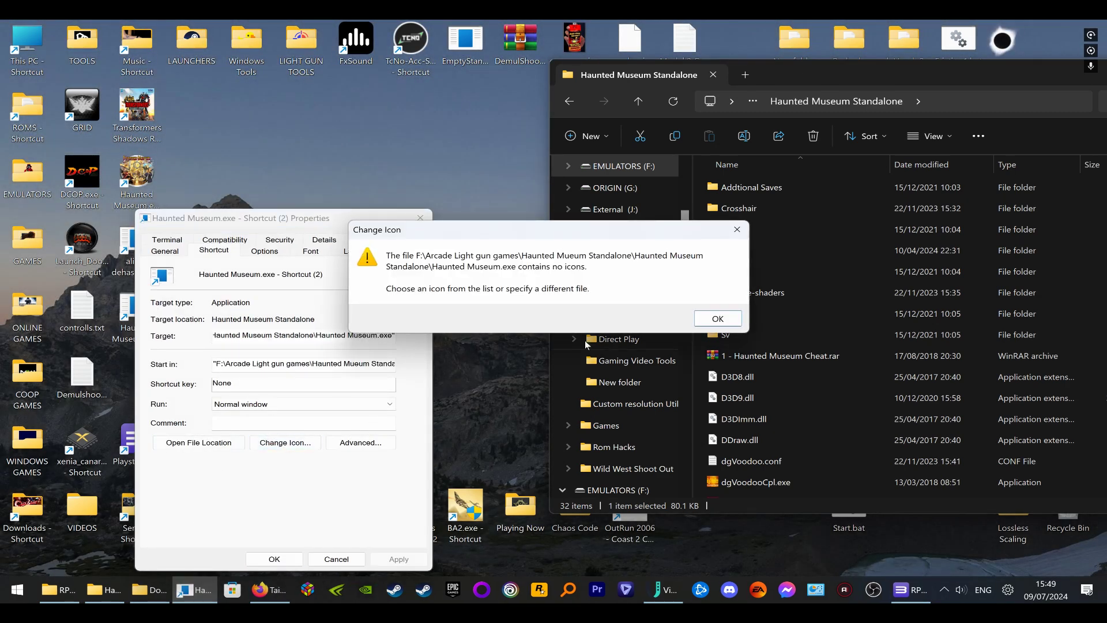
{"action": "left_click", "coordinate": [722, 323]}
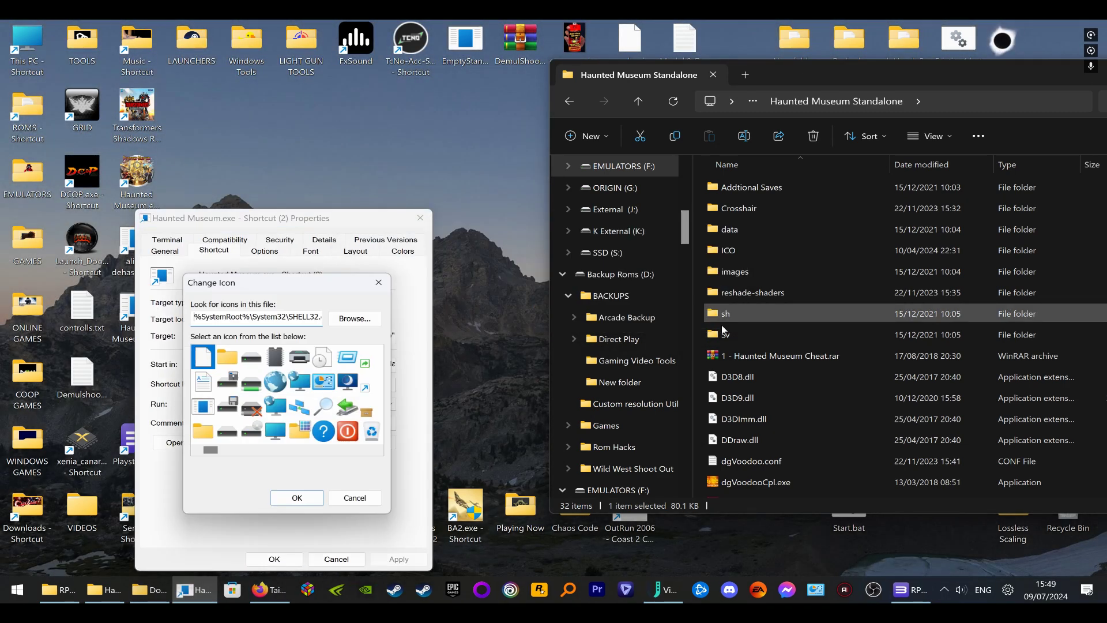
{"action": "left_click", "coordinate": [380, 319]}
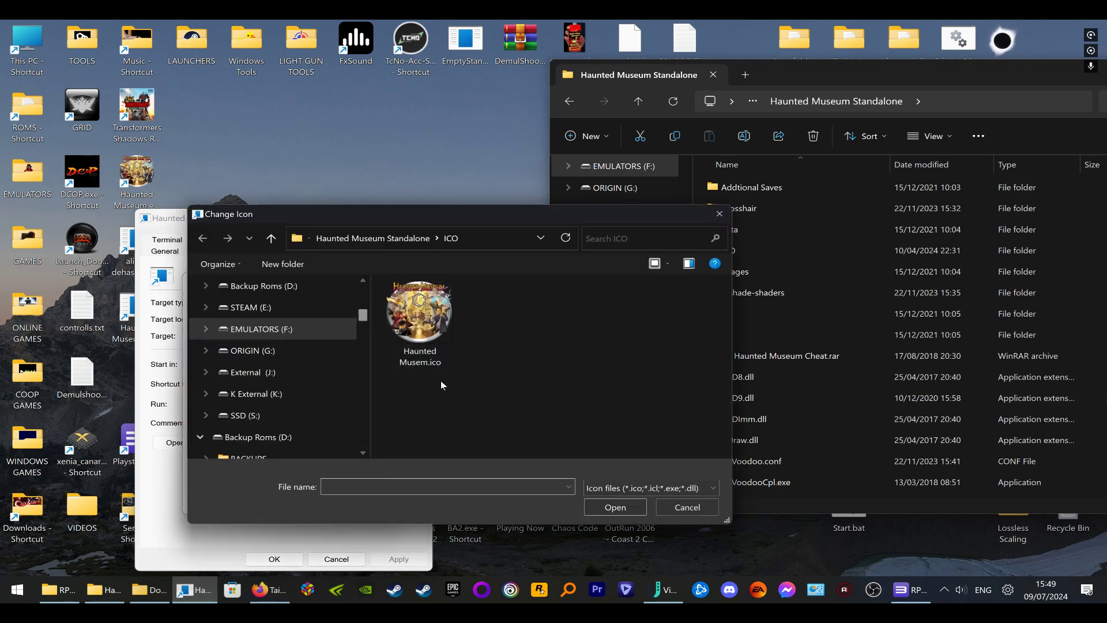
{"action": "left_click", "coordinate": [420, 320]}
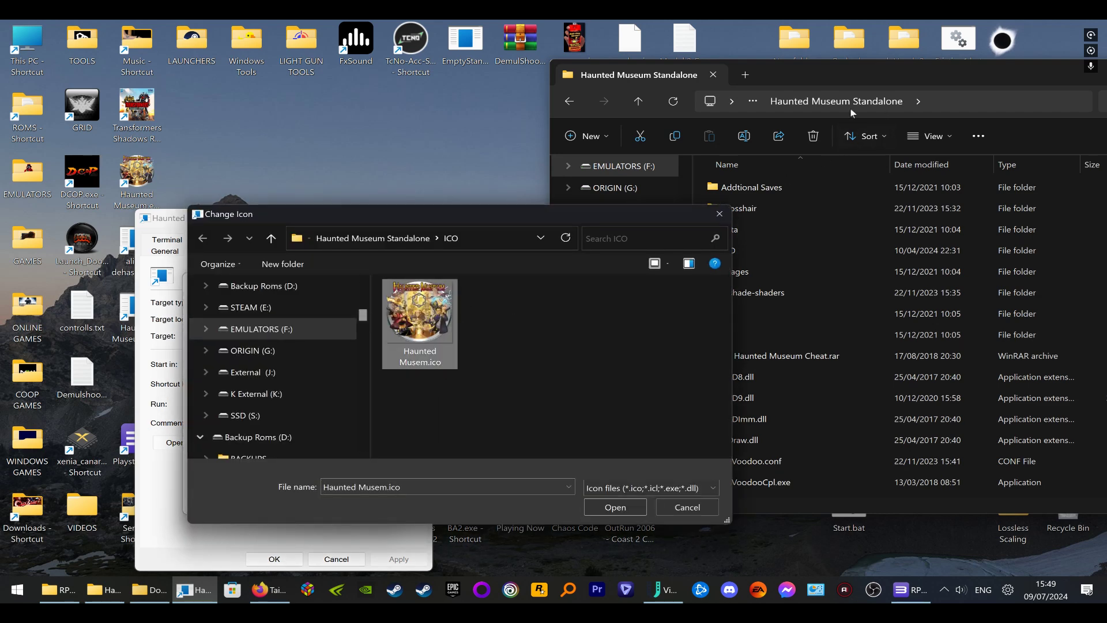
{"action": "left_click", "coordinate": [622, 510]}
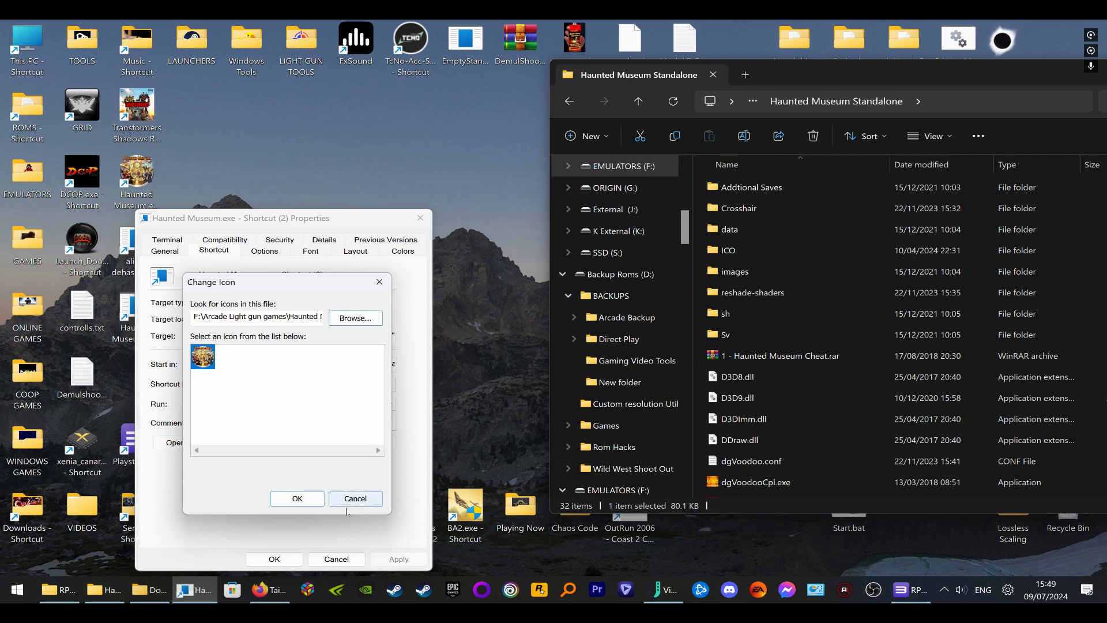
{"action": "left_click", "coordinate": [298, 499]}
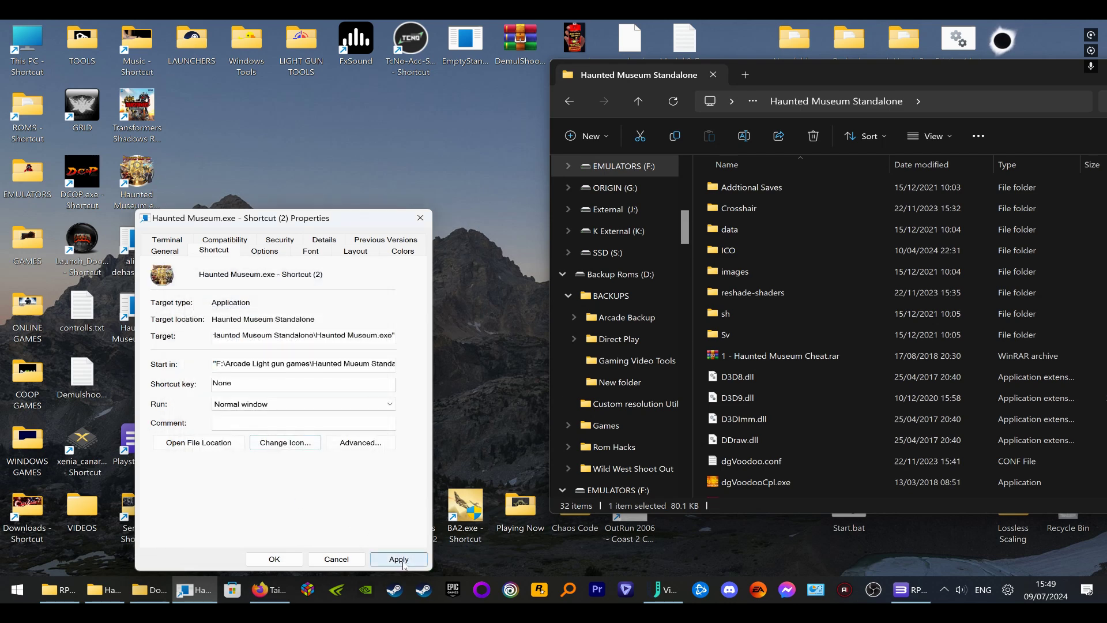
{"action": "left_click", "coordinate": [395, 559]}
{"action": "left_click", "coordinate": [274, 559]}
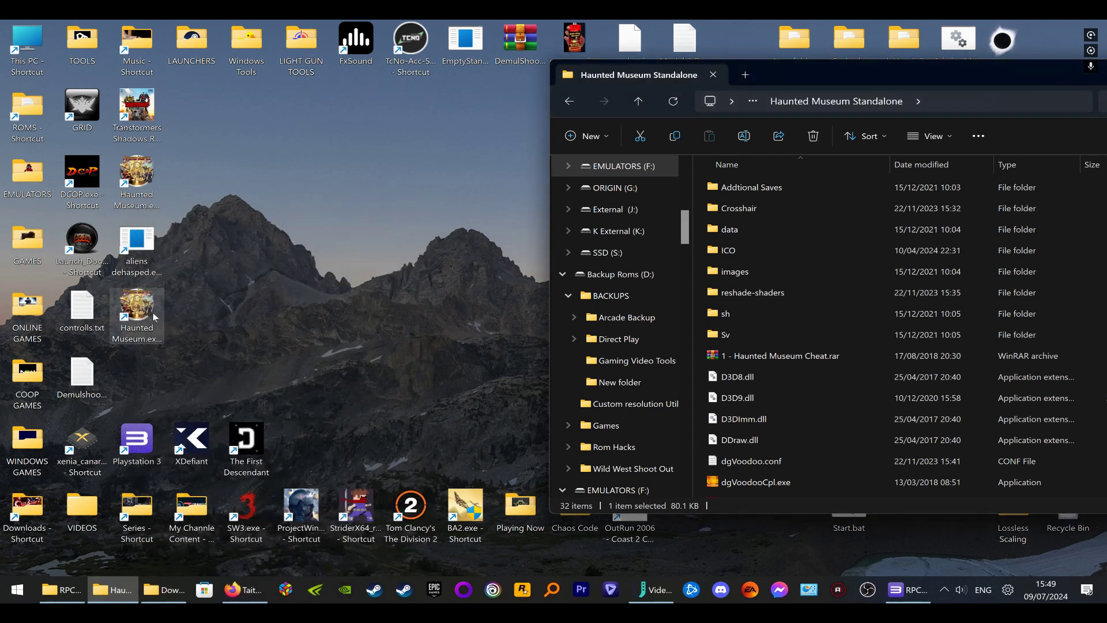
Permanently delete the older Haunted Museum.exe shortcut from the desktop, the one above the aliens dehasped shortcut
{"action": "left_click", "coordinate": [138, 179]}
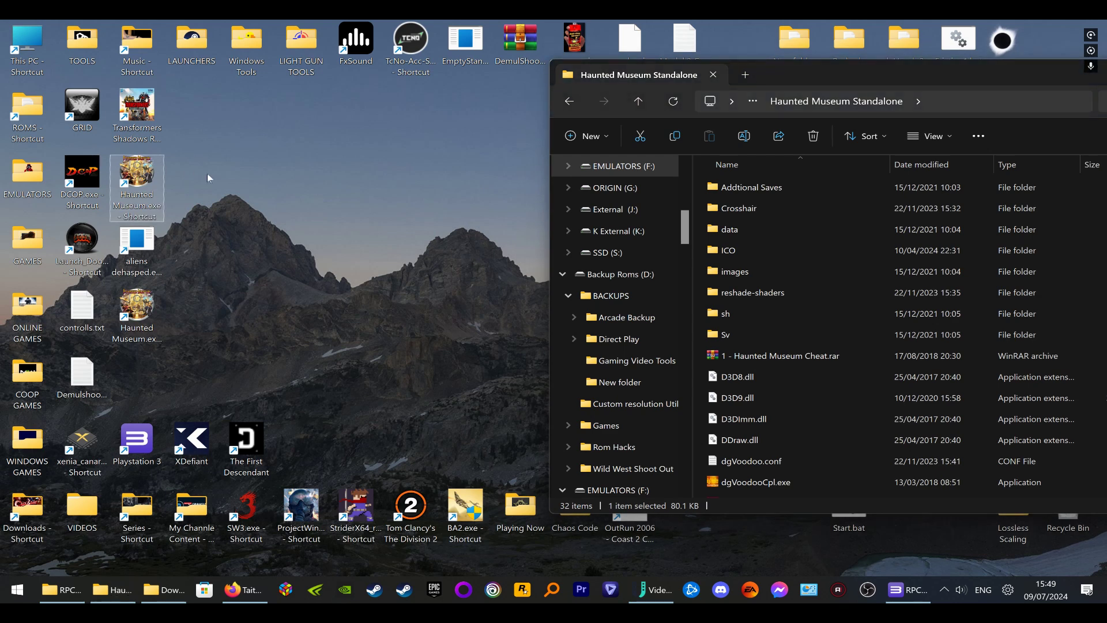
{"action": "key", "text": "shift+Delete"}
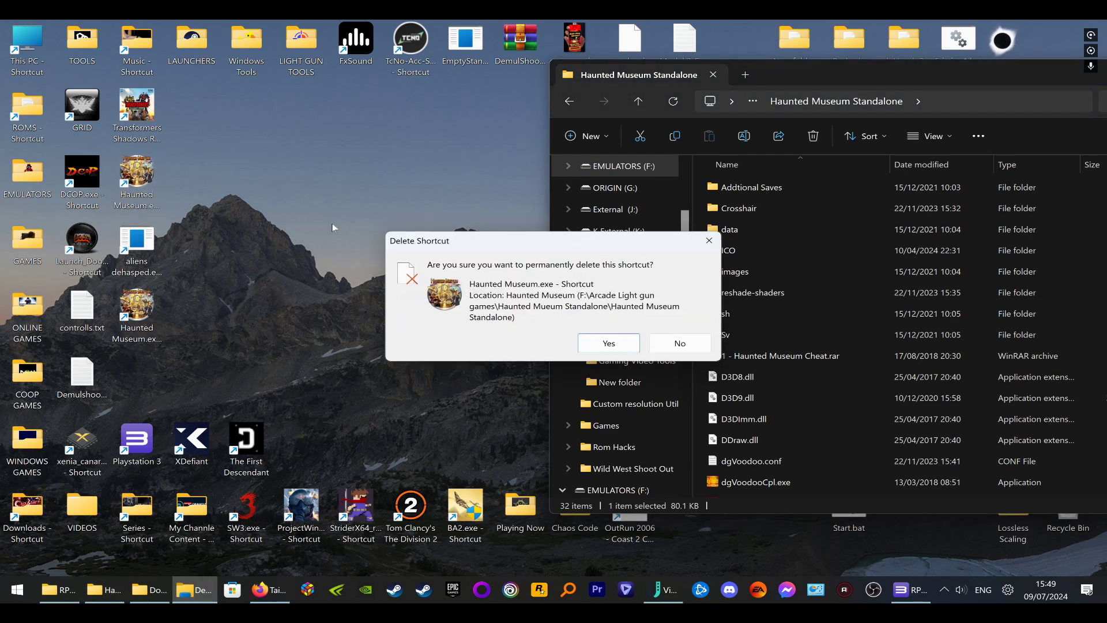
{"action": "left_click", "coordinate": [629, 343]}
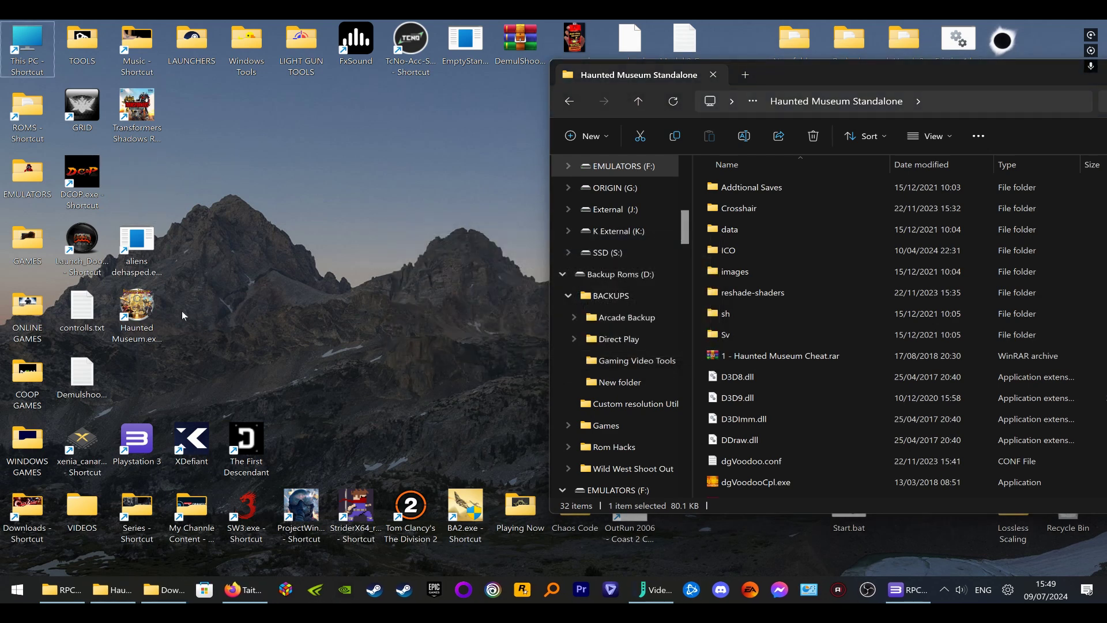
Launch Haunted Museum from its remaining desktop shortcut and start a player 1 game
{"action": "double_click", "coordinate": [133, 307]}
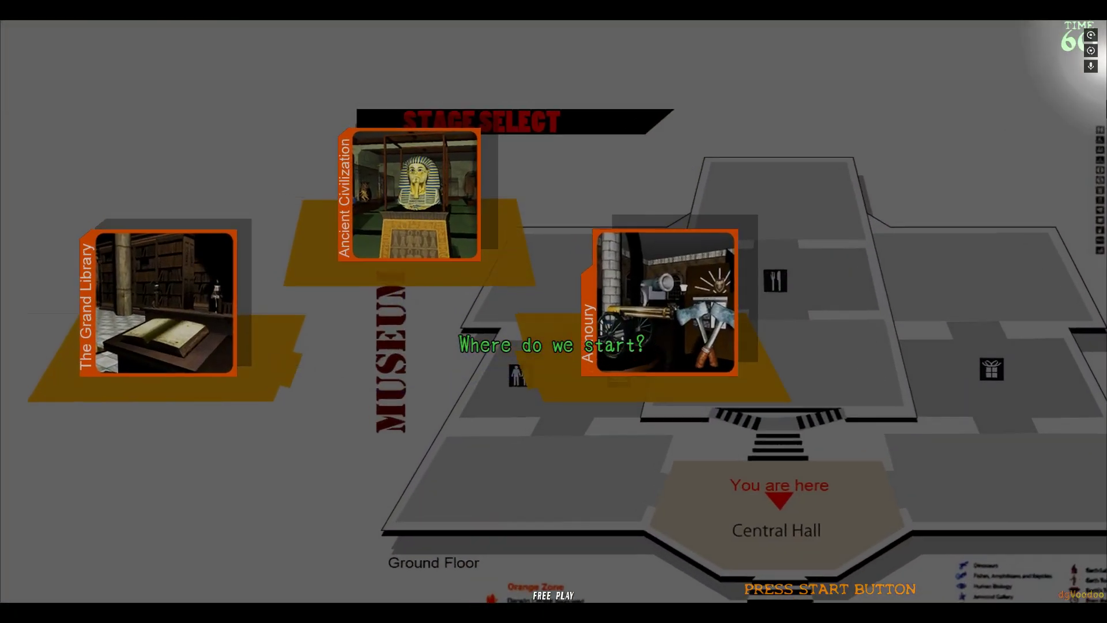
{"action": "key", "text": "Return"}
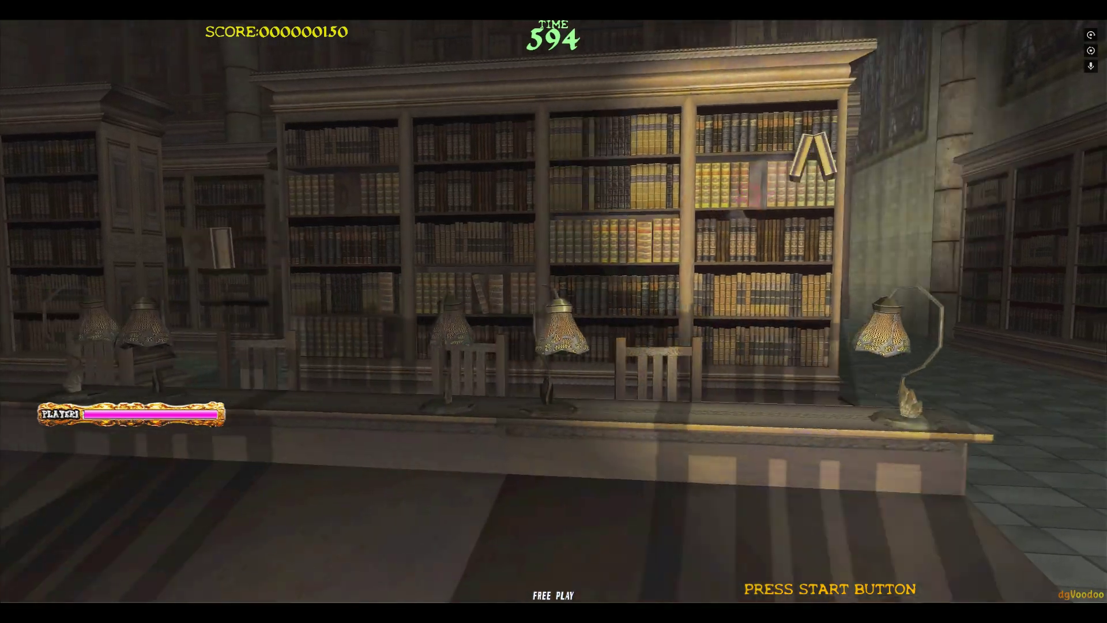
Test the gun aiming by shooting the flying books in the library stage, and exit the game
{"action": "left_click", "coordinate": [836, 132]}
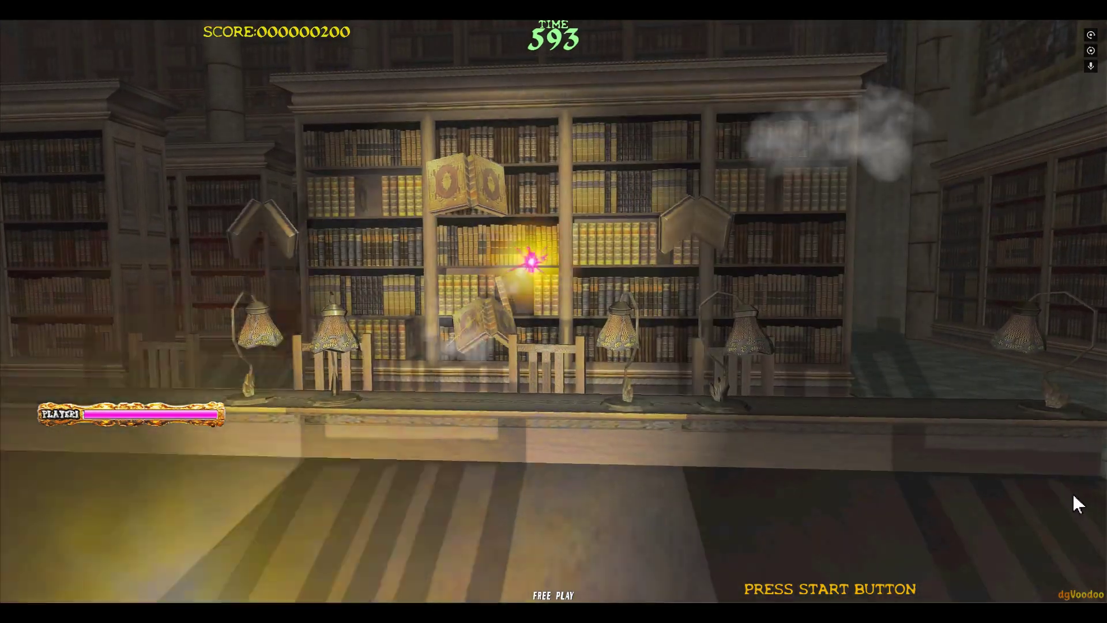
{"action": "left_click", "coordinate": [473, 222]}
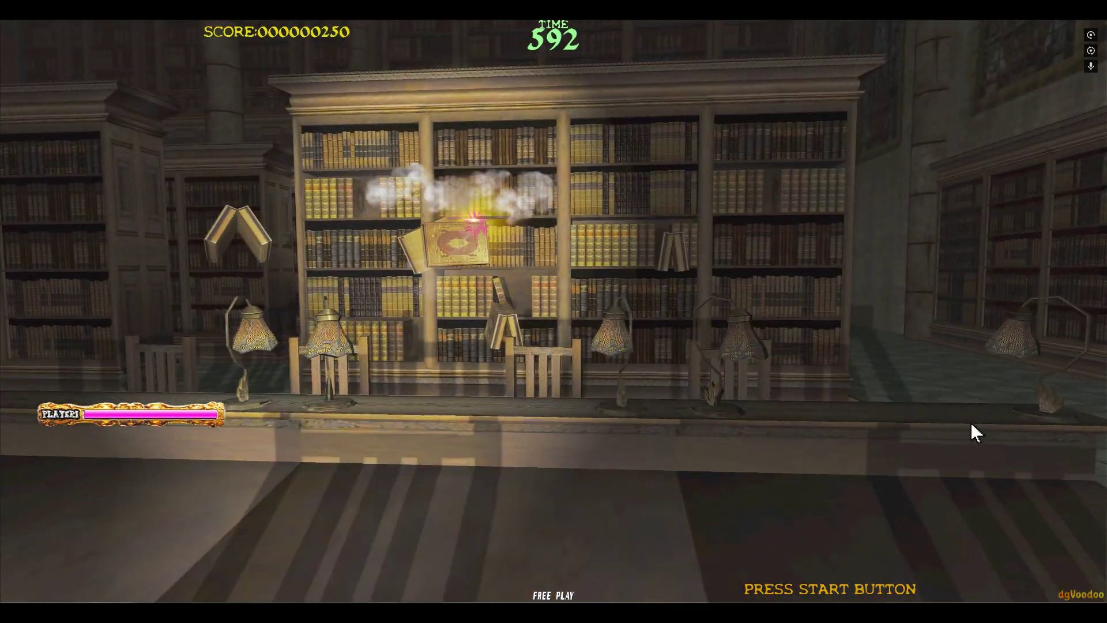
{"action": "left_click", "coordinate": [500, 291]}
{"action": "left_click", "coordinate": [247, 225]}
{"action": "left_click", "coordinate": [672, 230]}
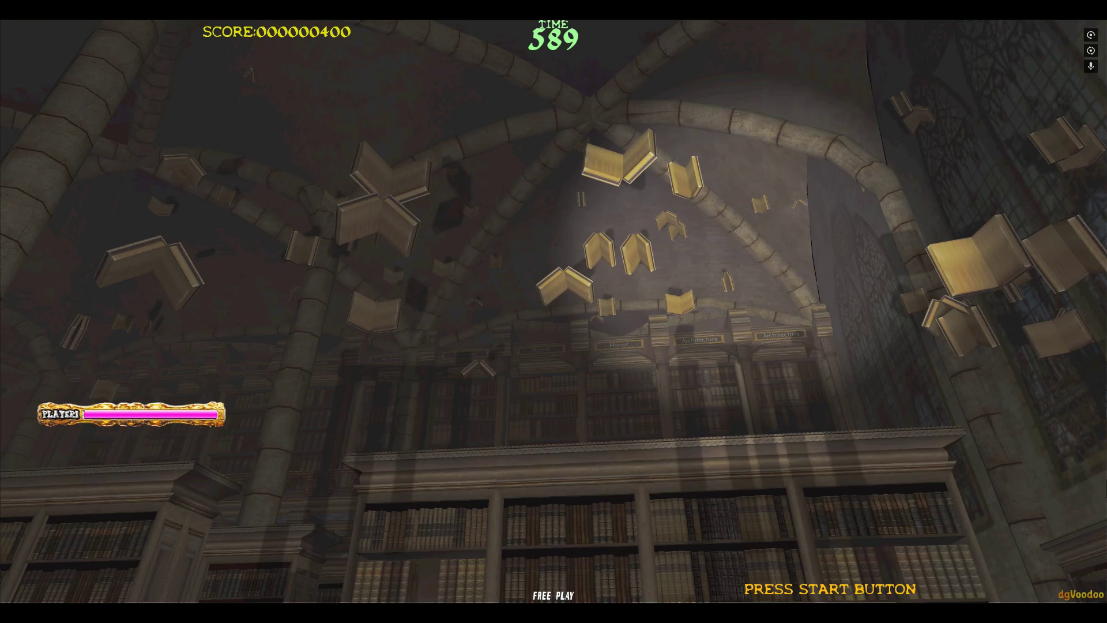
{"action": "left_click", "coordinate": [699, 153]}
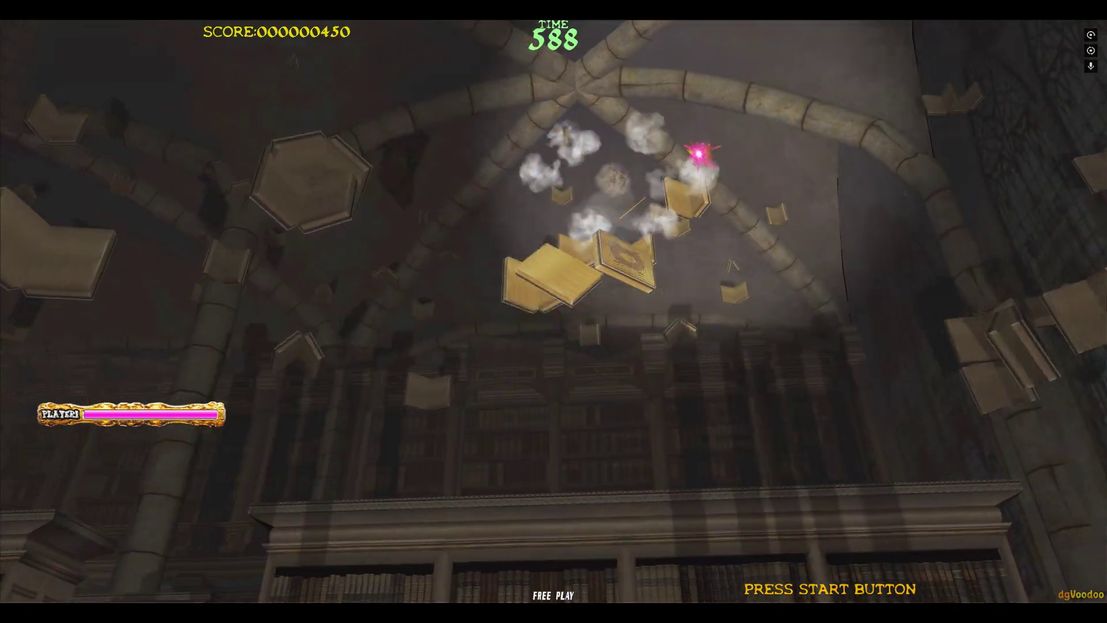
{"action": "left_click", "coordinate": [746, 452]}
{"action": "left_click", "coordinate": [1032, 383]}
{"action": "left_click", "coordinate": [338, 497]}
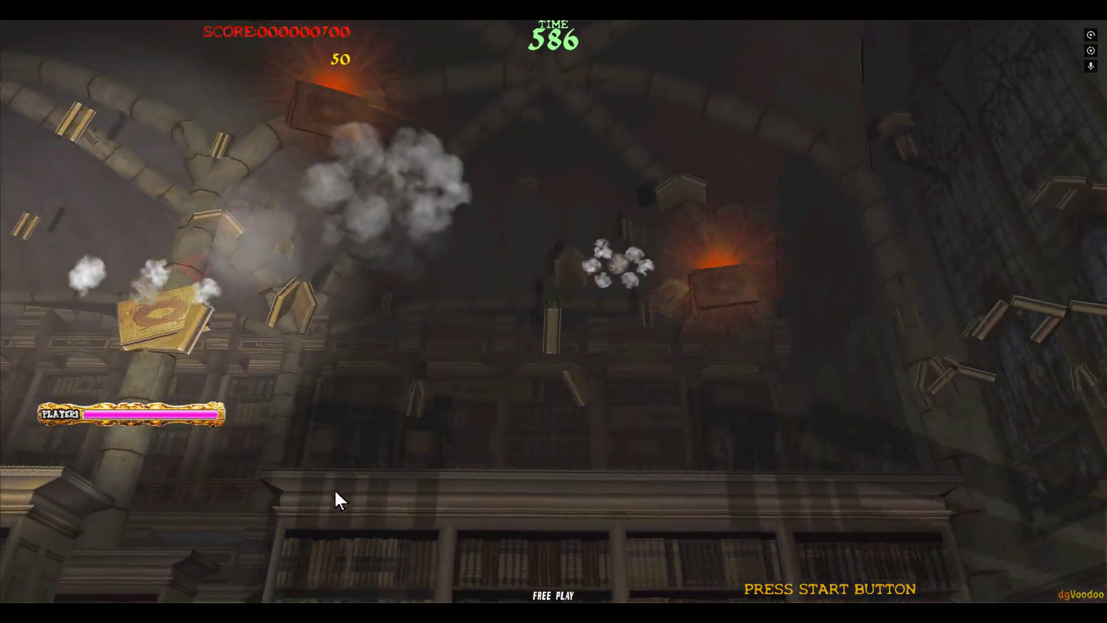
{"action": "left_click", "coordinate": [756, 348]}
{"action": "left_click", "coordinate": [359, 161]}
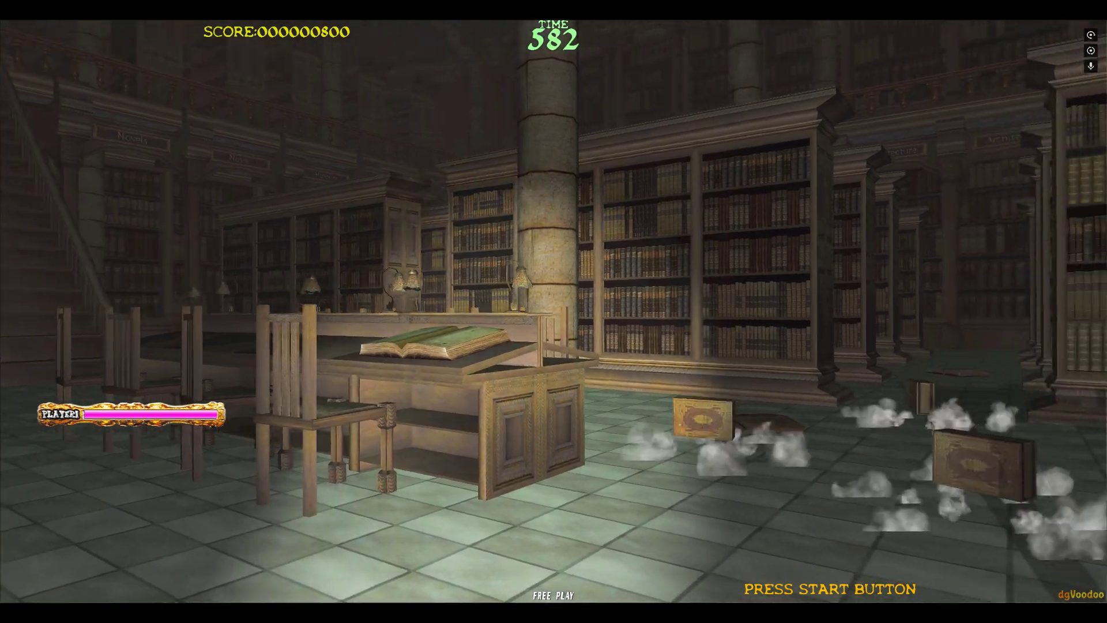
{"action": "key", "text": "Escape"}
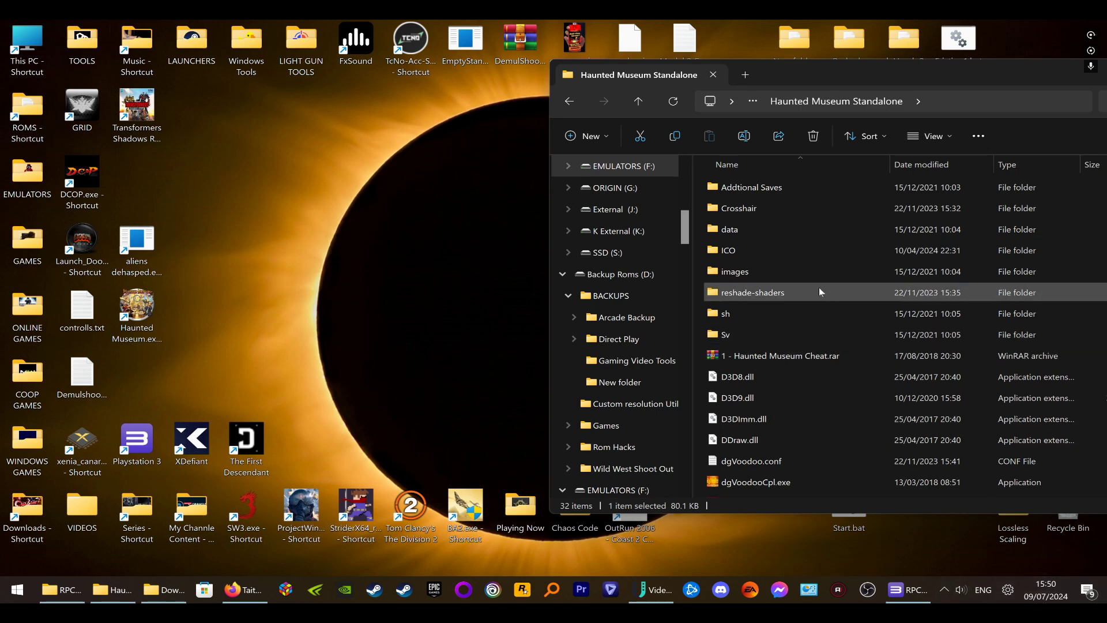
Open dgVoodooCpl.exe from the Haunted Museum Standalone folder, check the General settings including Capture mouse, and accept them
{"action": "scroll", "coordinate": [804, 333], "scroll_direction": "down", "scroll_amount": 1}
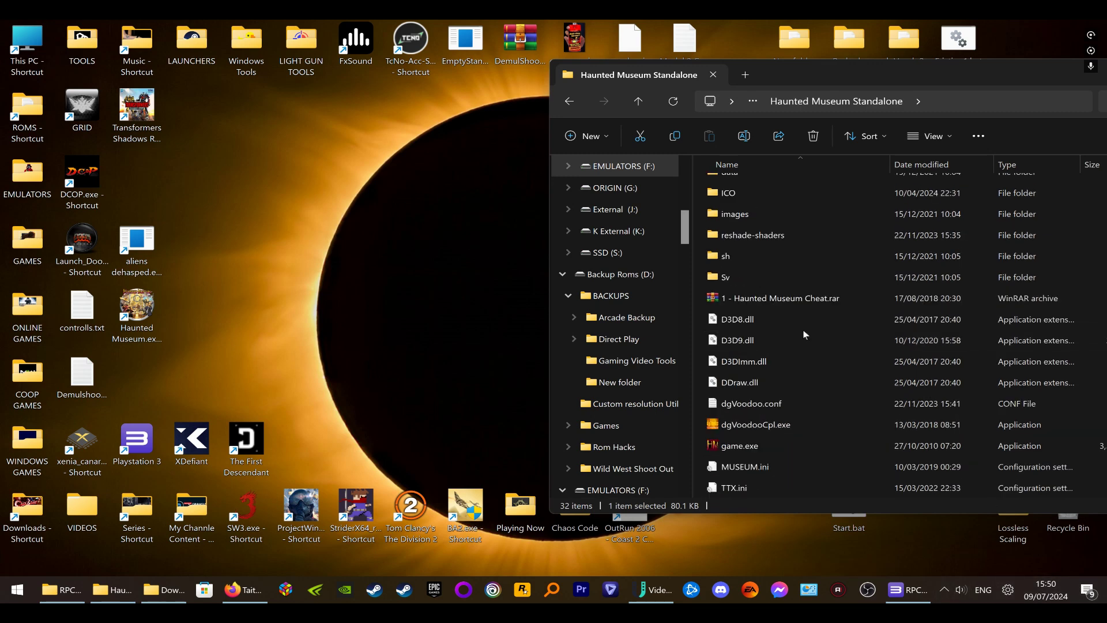
{"action": "scroll", "coordinate": [778, 341], "scroll_direction": "down", "scroll_amount": 1}
{"action": "double_click", "coordinate": [761, 356]}
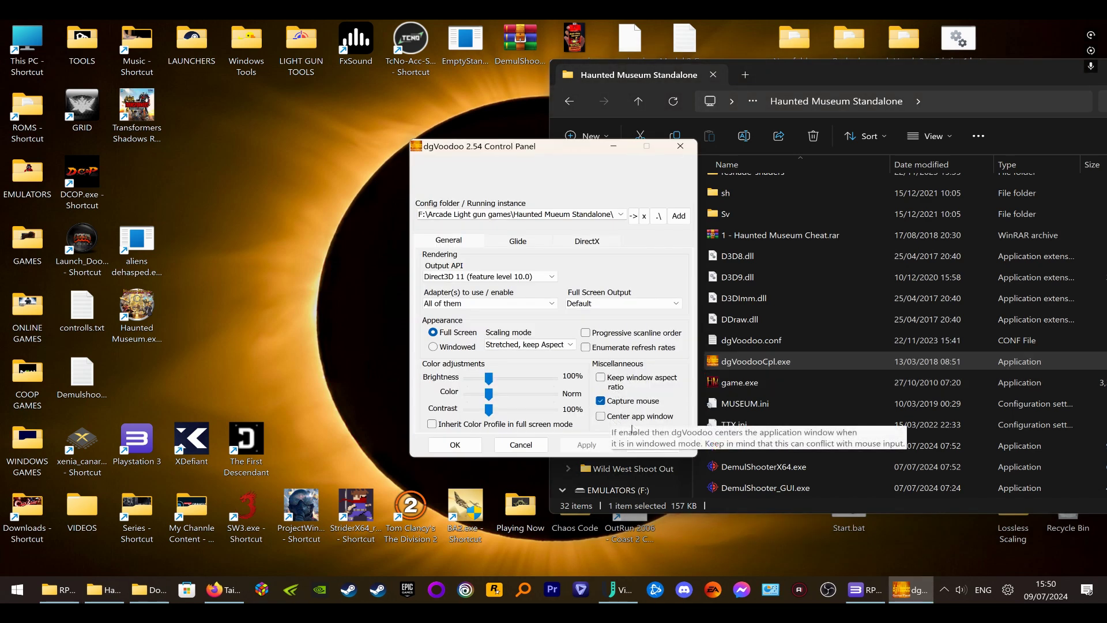
{"action": "mouse_move", "coordinate": [610, 405]}
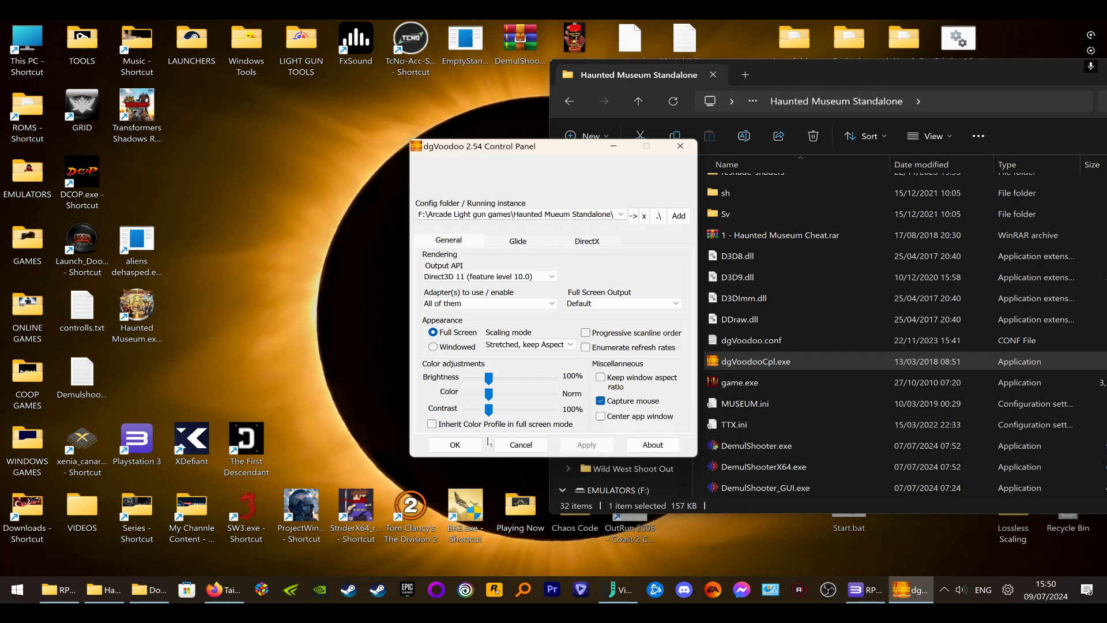
{"action": "left_click", "coordinate": [470, 444]}
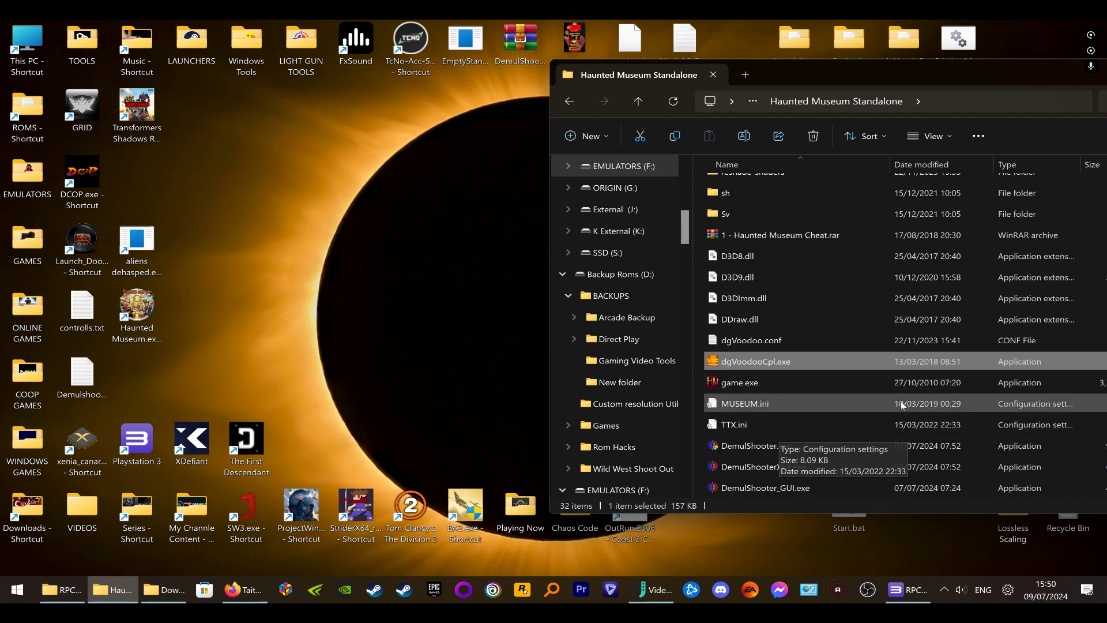
Open MUSEUM.ini from the game folder and place its window beside the desktop icons to review the fullscreen and resolution settings
{"action": "scroll", "coordinate": [842, 434], "scroll_direction": "down", "scroll_amount": 1}
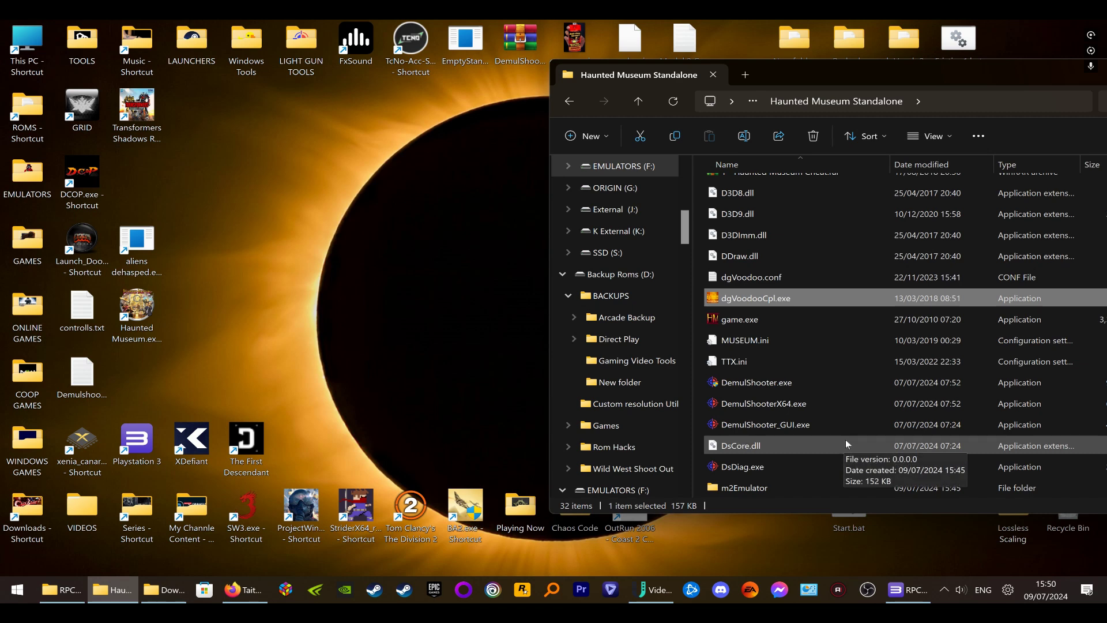
{"action": "double_click", "coordinate": [747, 341]}
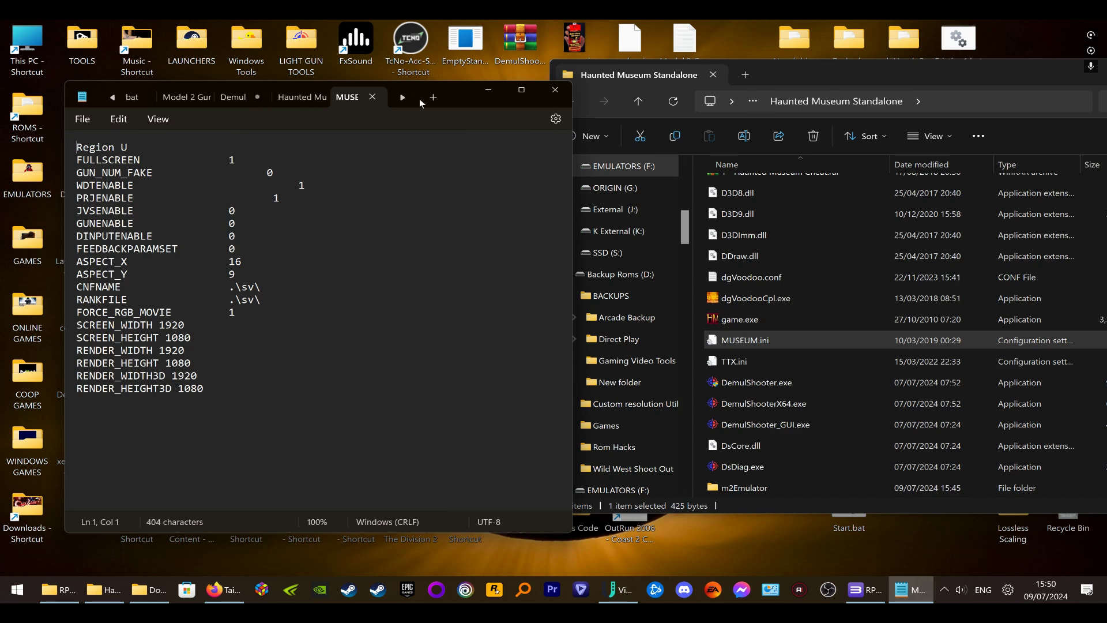
{"action": "left_click_drag", "start_coordinate": [456, 92], "coordinate": [728, 103]}
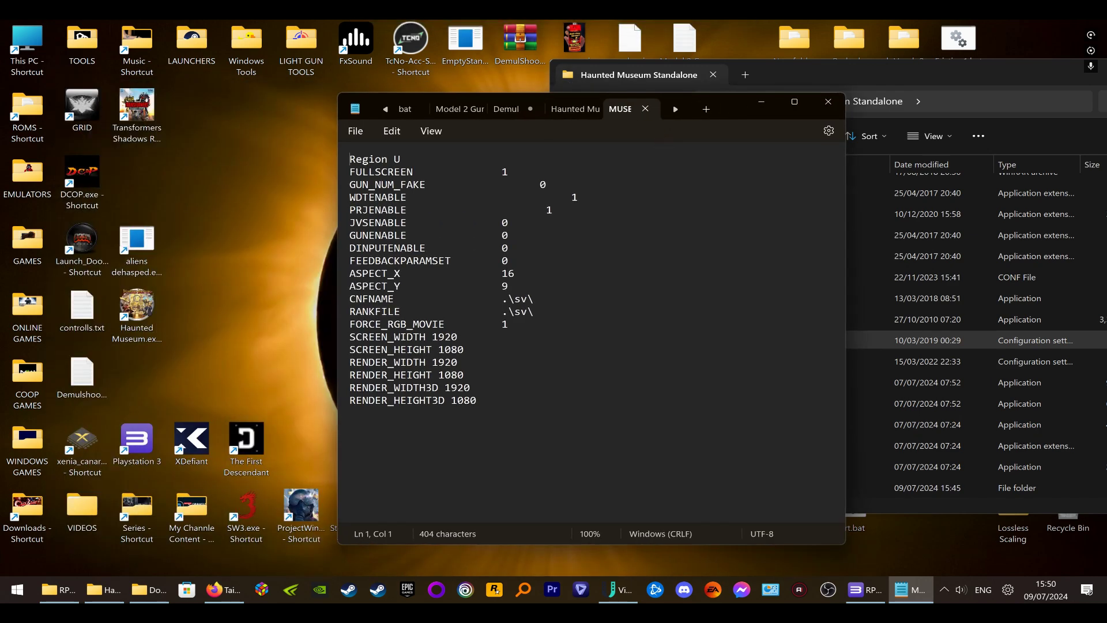